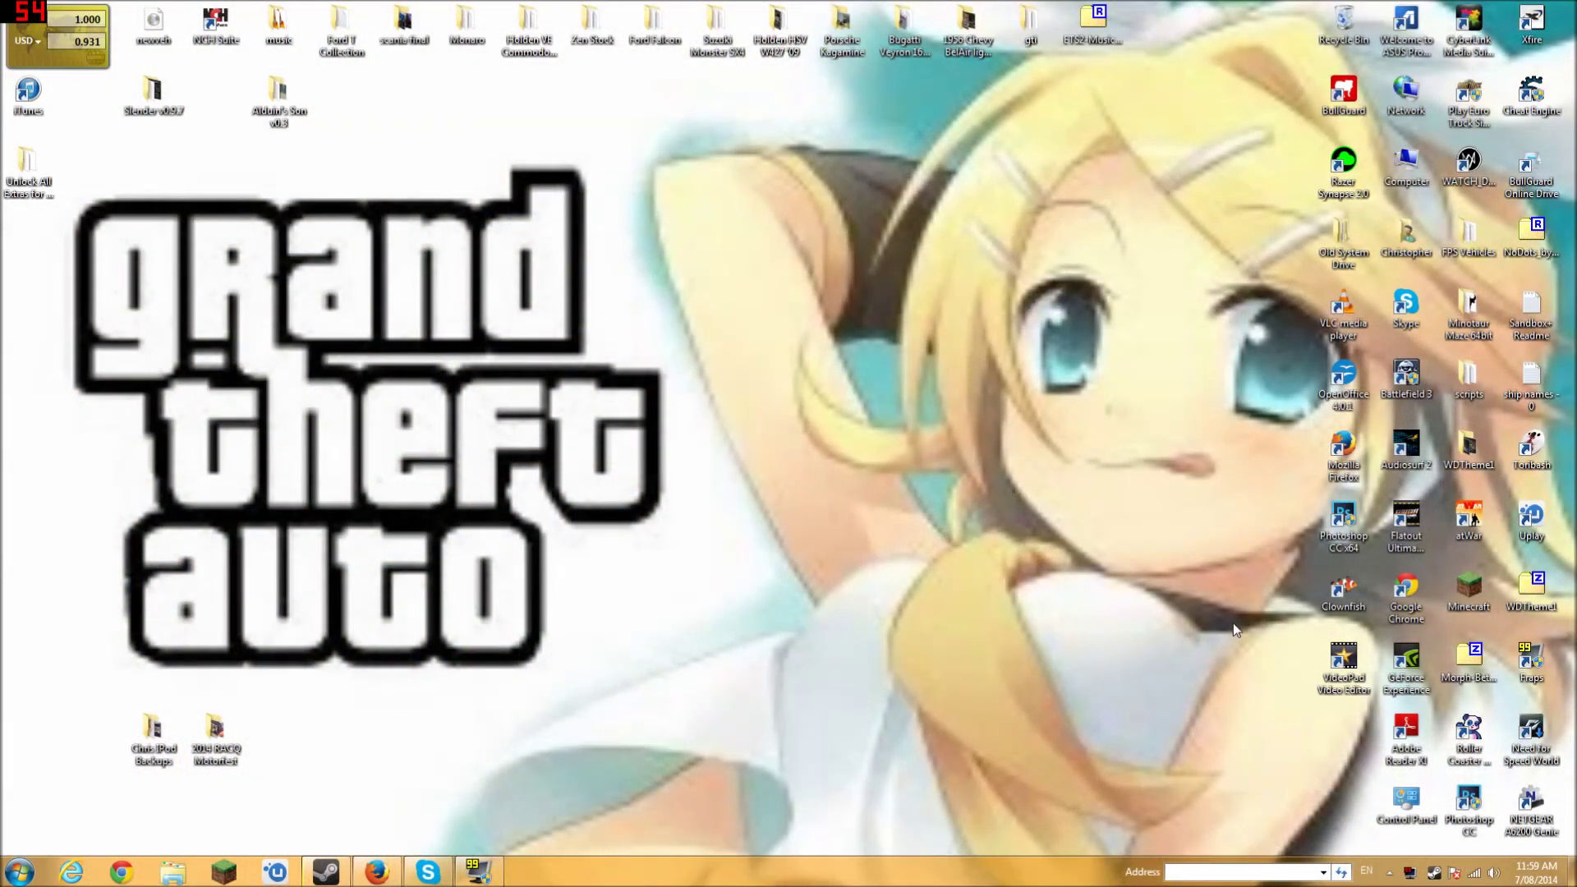
pyautogui.doubleClick(1336, 251)
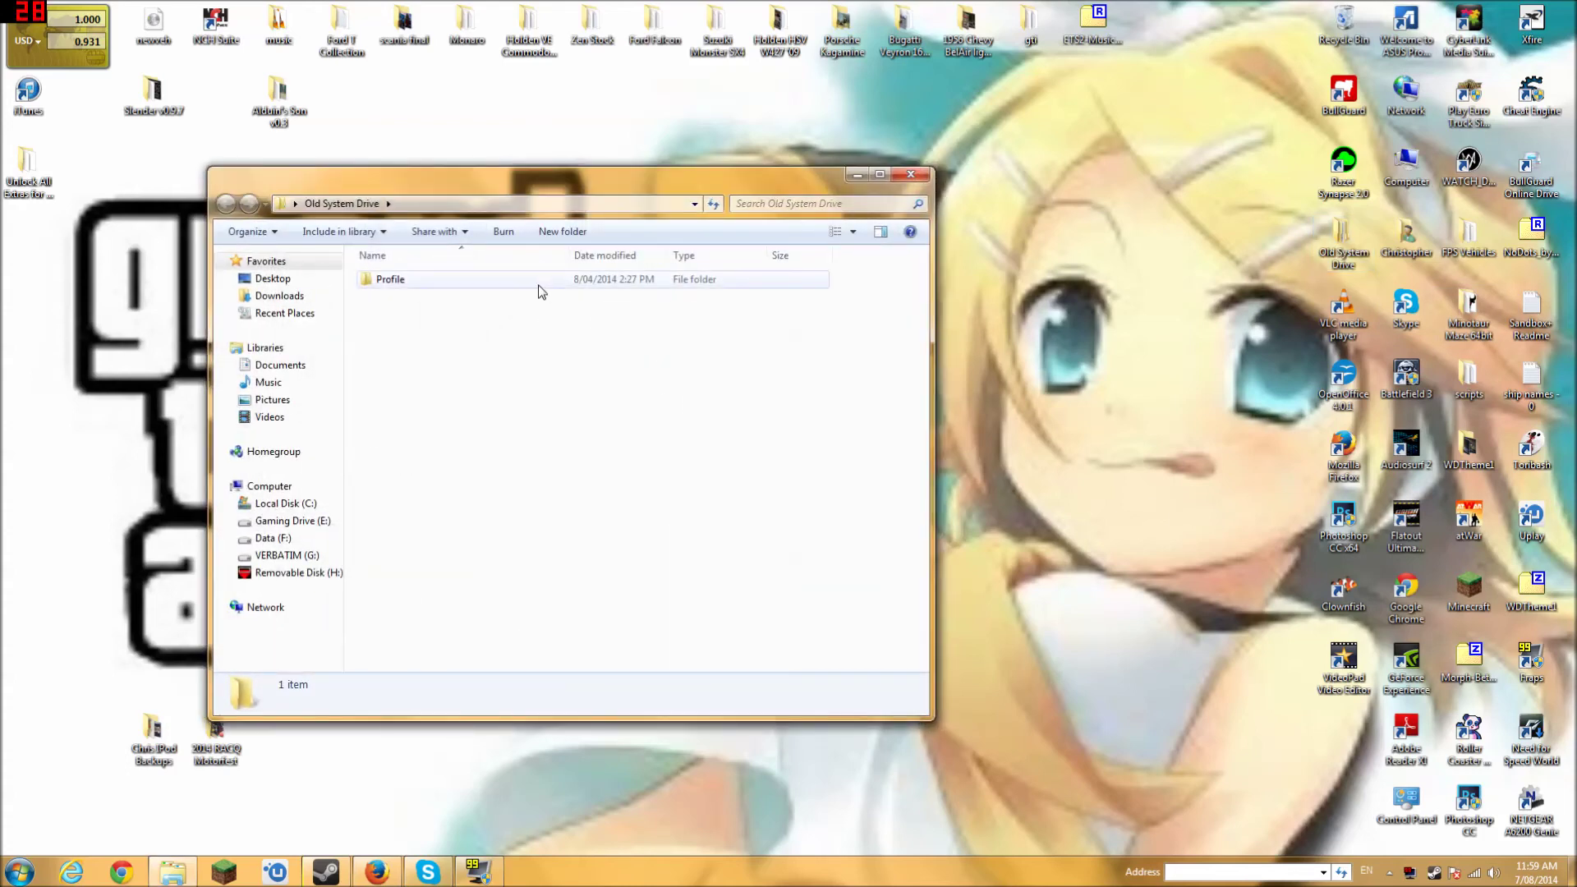
pyautogui.doubleClick(538, 283)
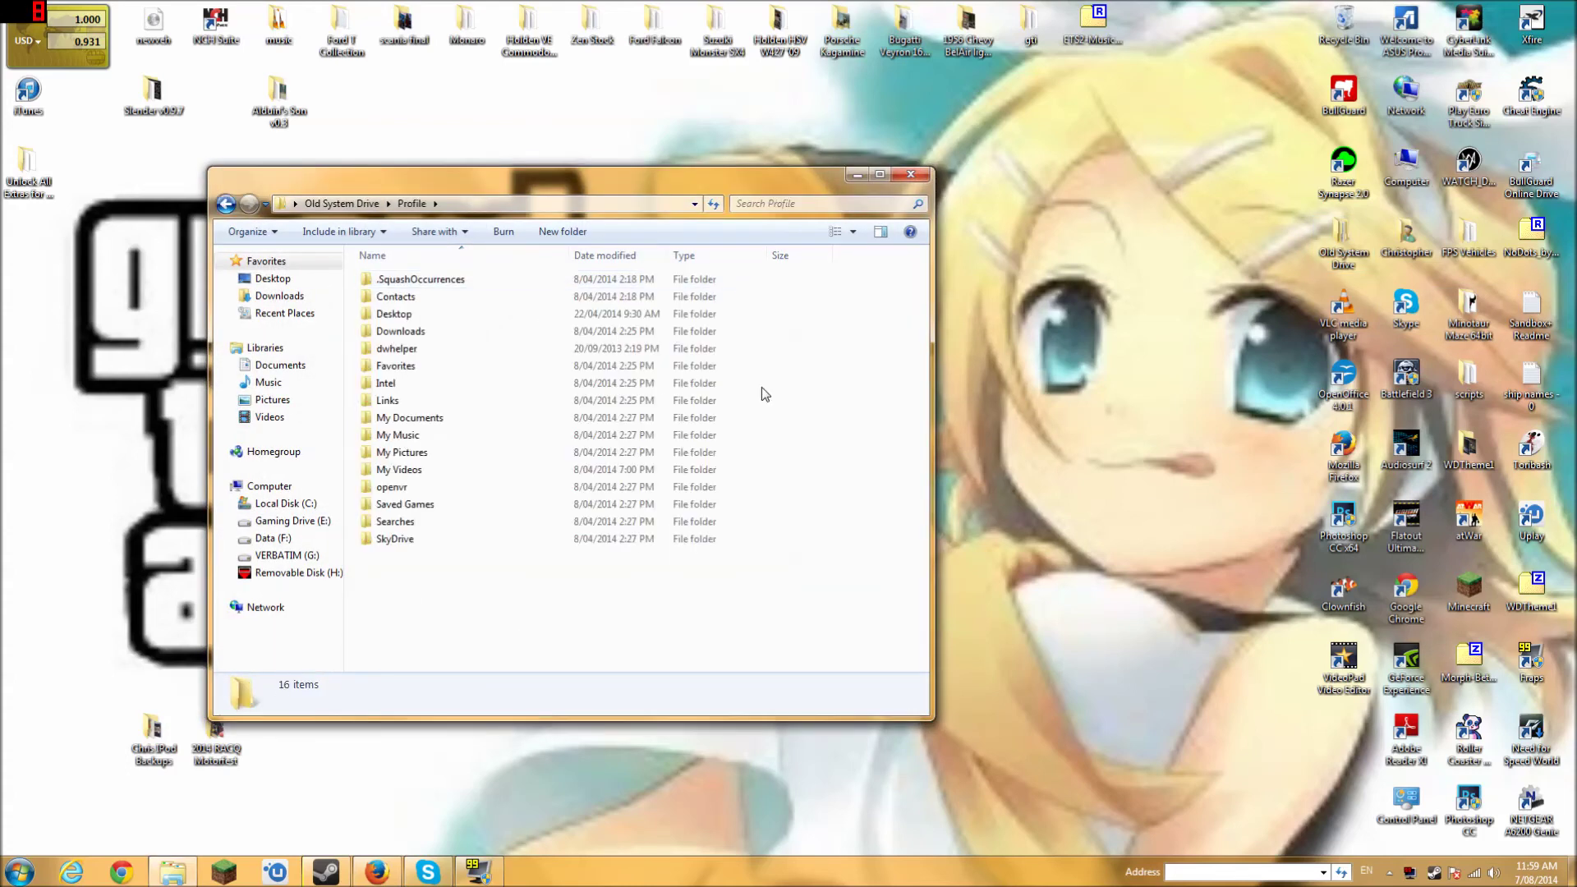
pyautogui.doubleClick(457, 315)
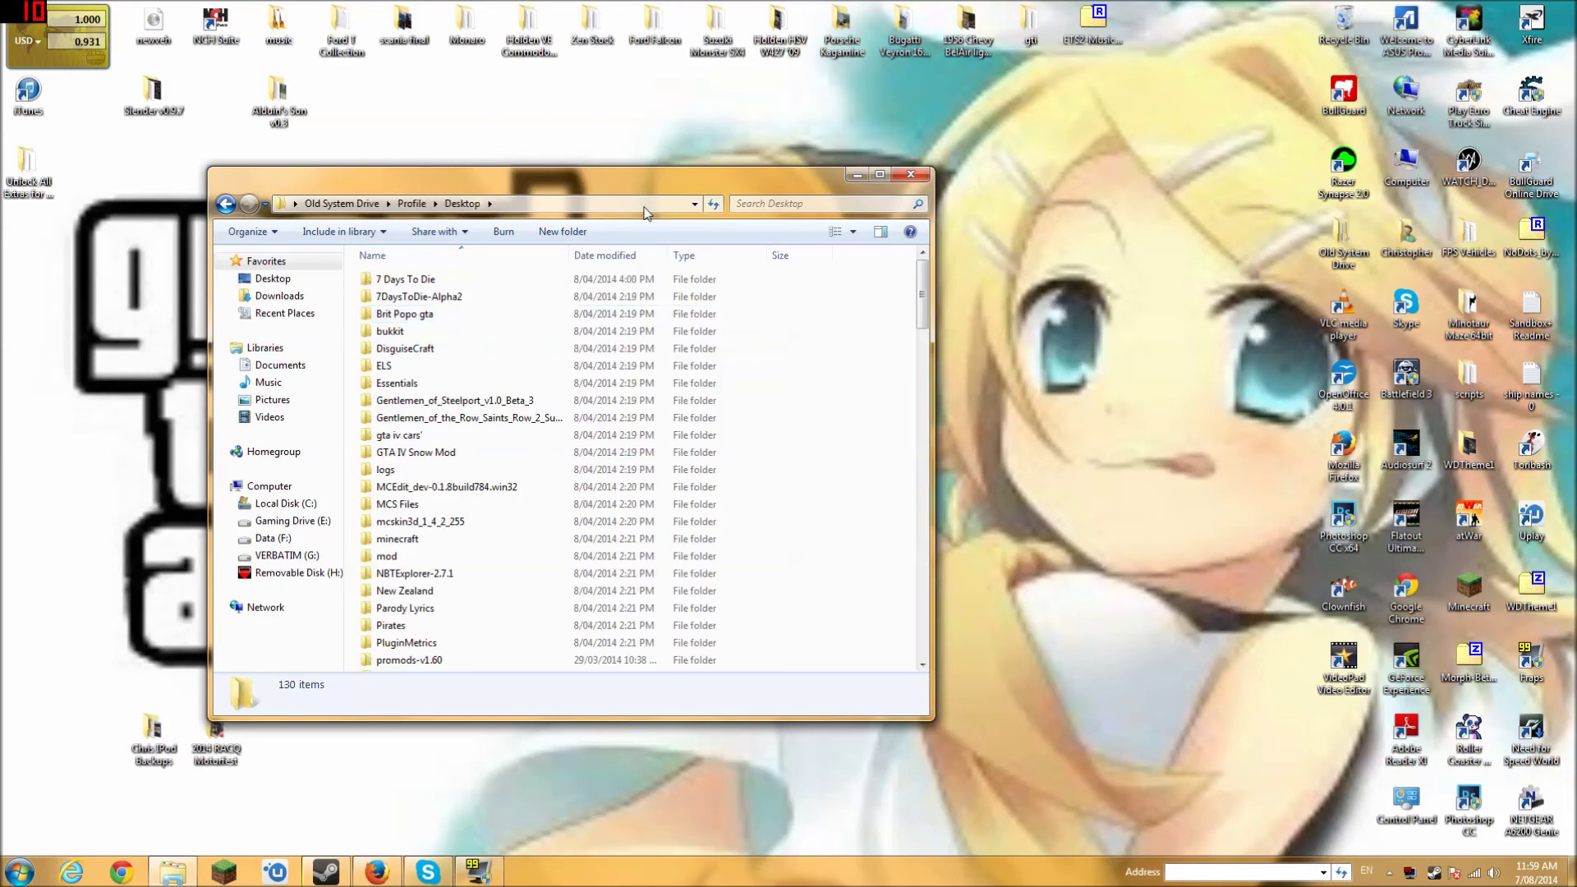
pyautogui.moveTo(610, 184); pyautogui.dragTo(761, 175)
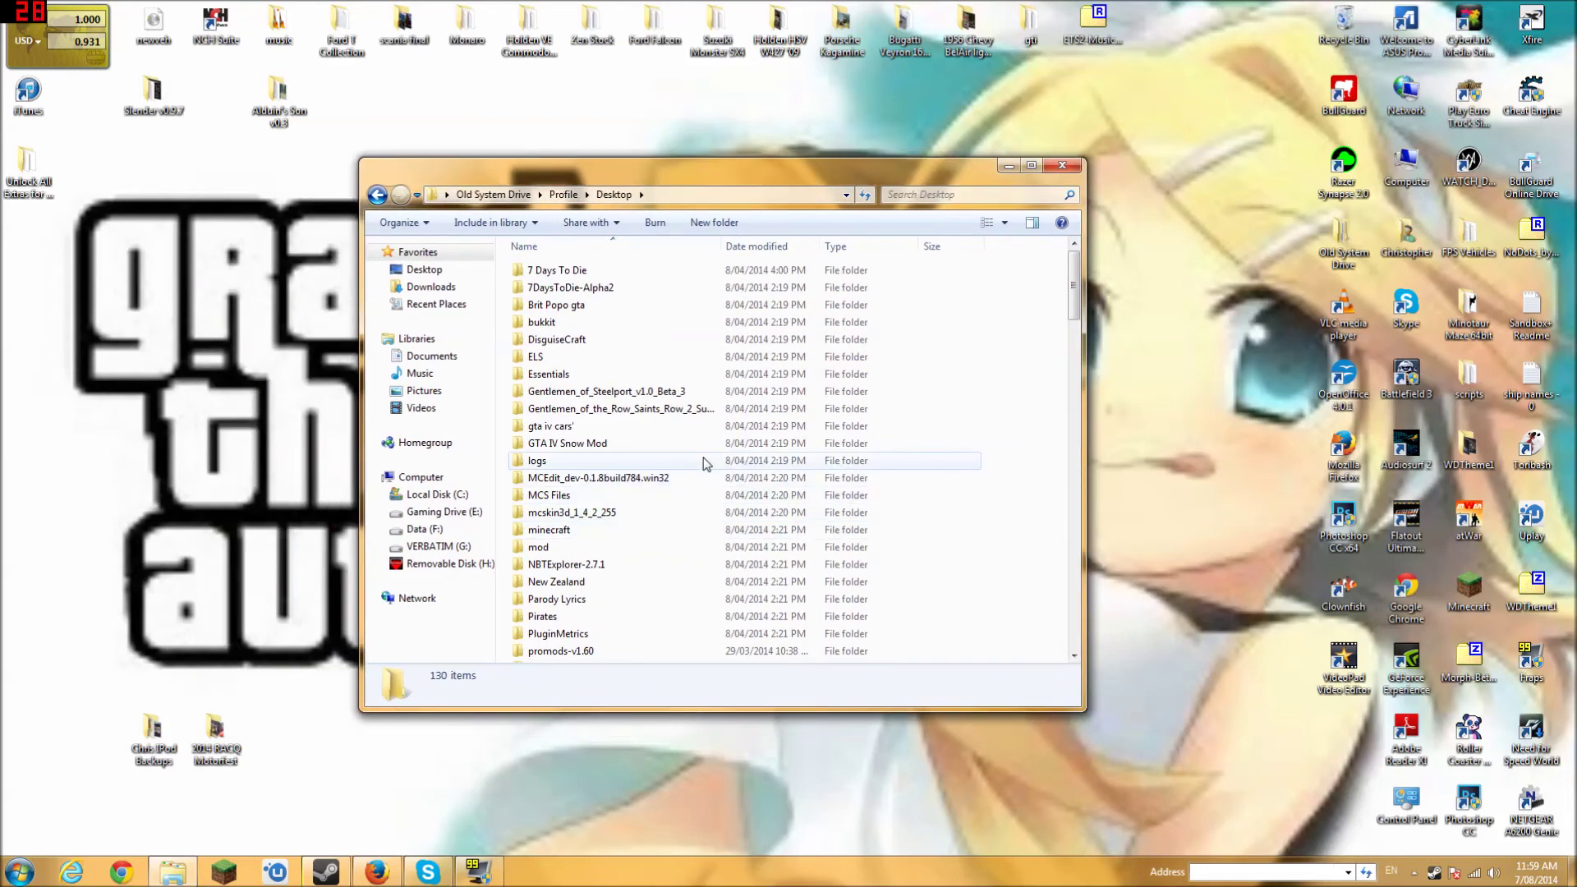
pyautogui.click(1059, 168)
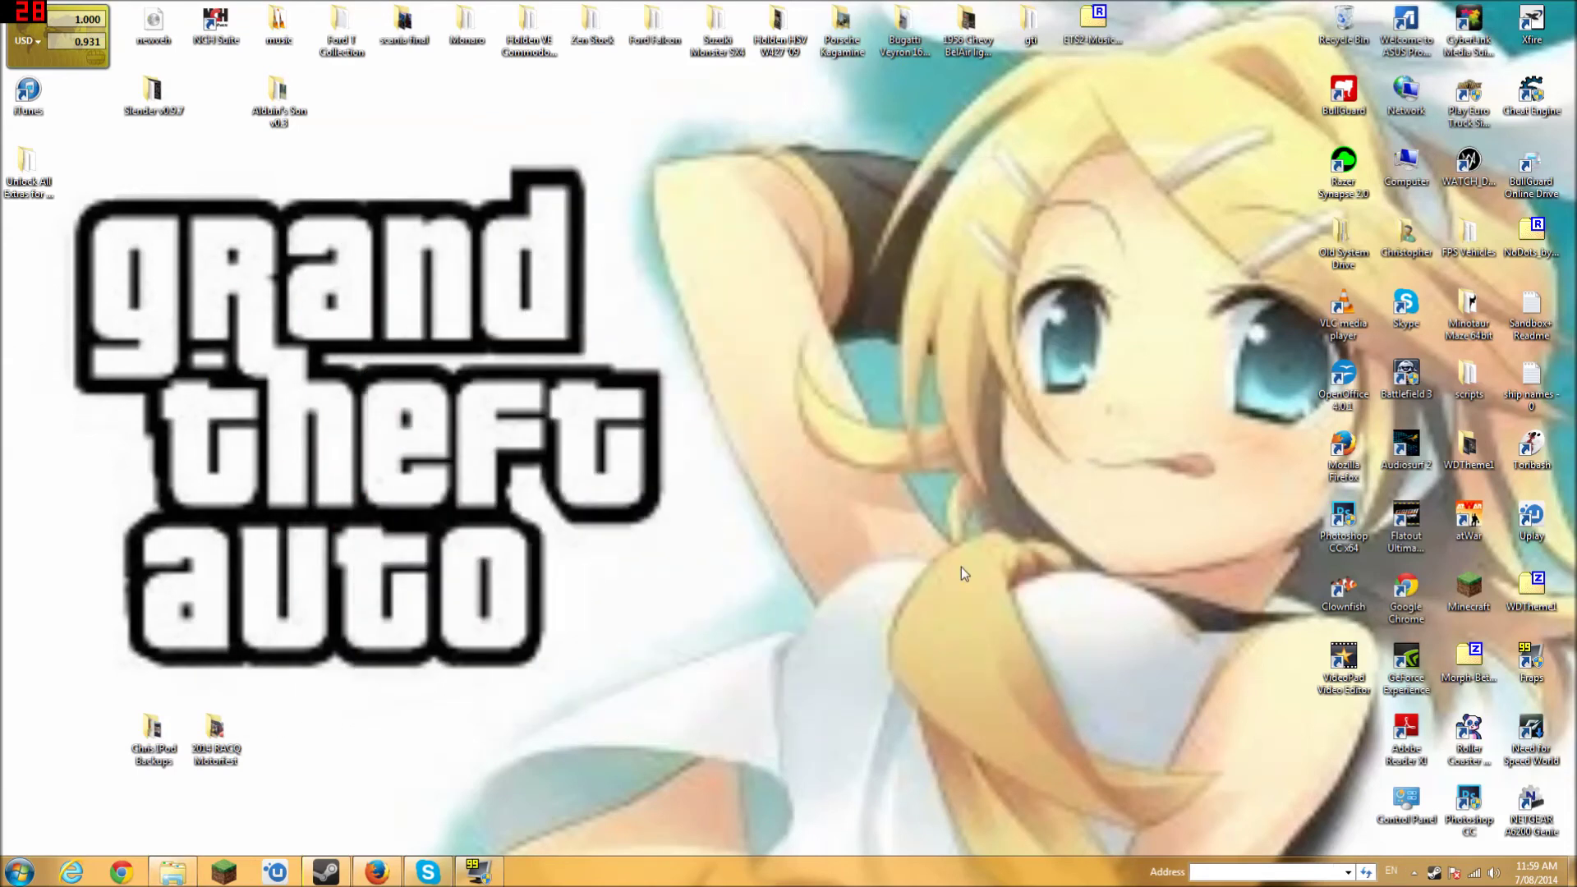
# Launch Minecraft Note Block Studio from its folder on the Gaming Drive (E:).
pyautogui.click(29, 877)
pyautogui.click(262, 663)
pyautogui.doubleClick(821, 283)
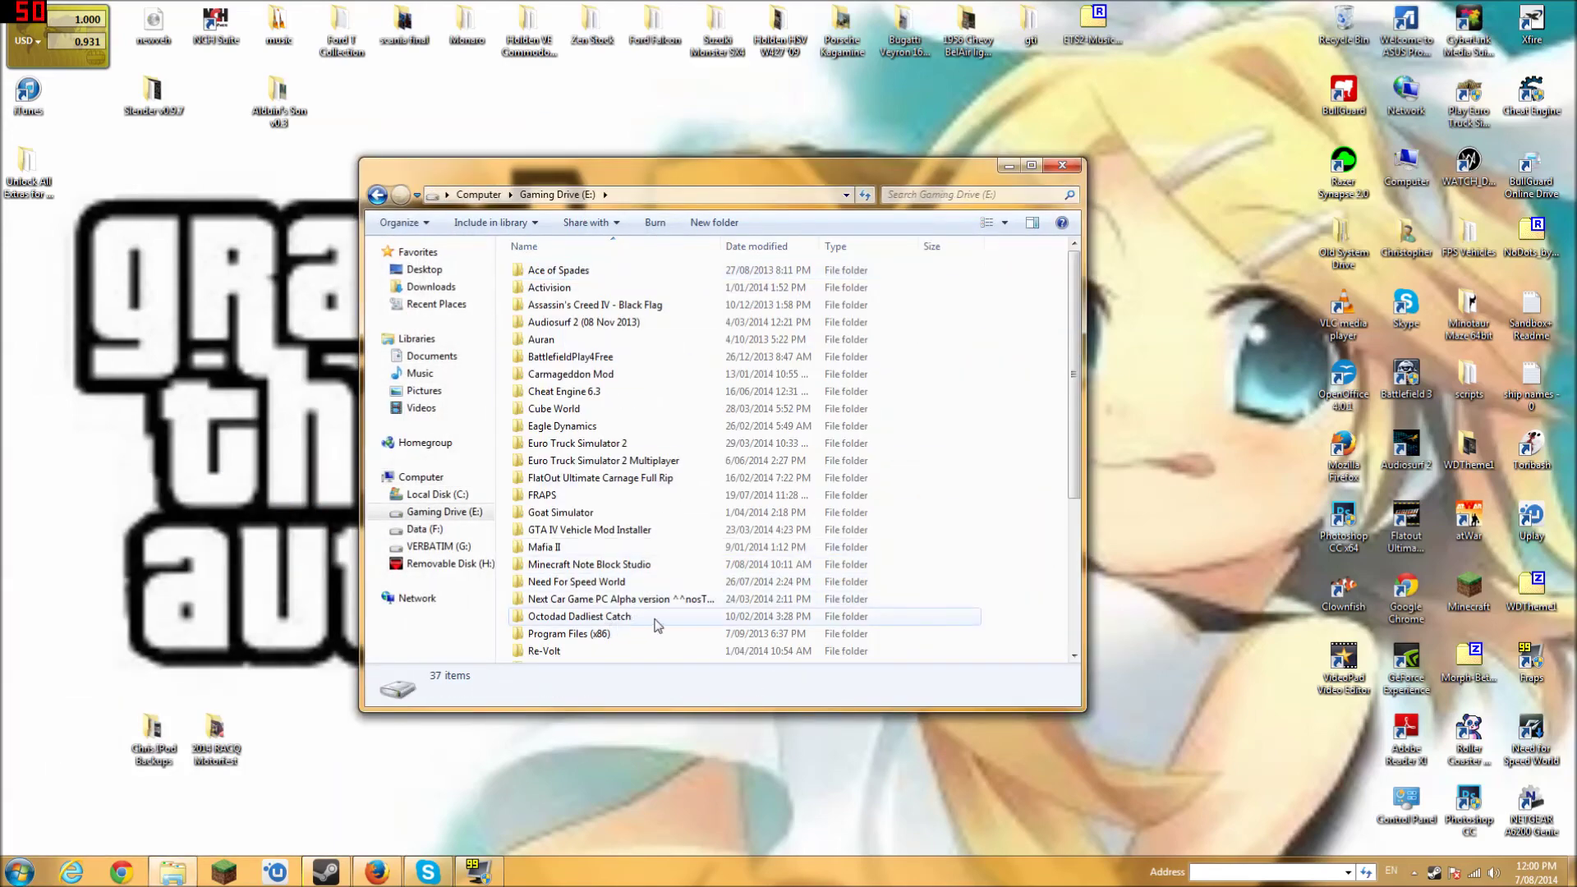
pyautogui.doubleClick(661, 566)
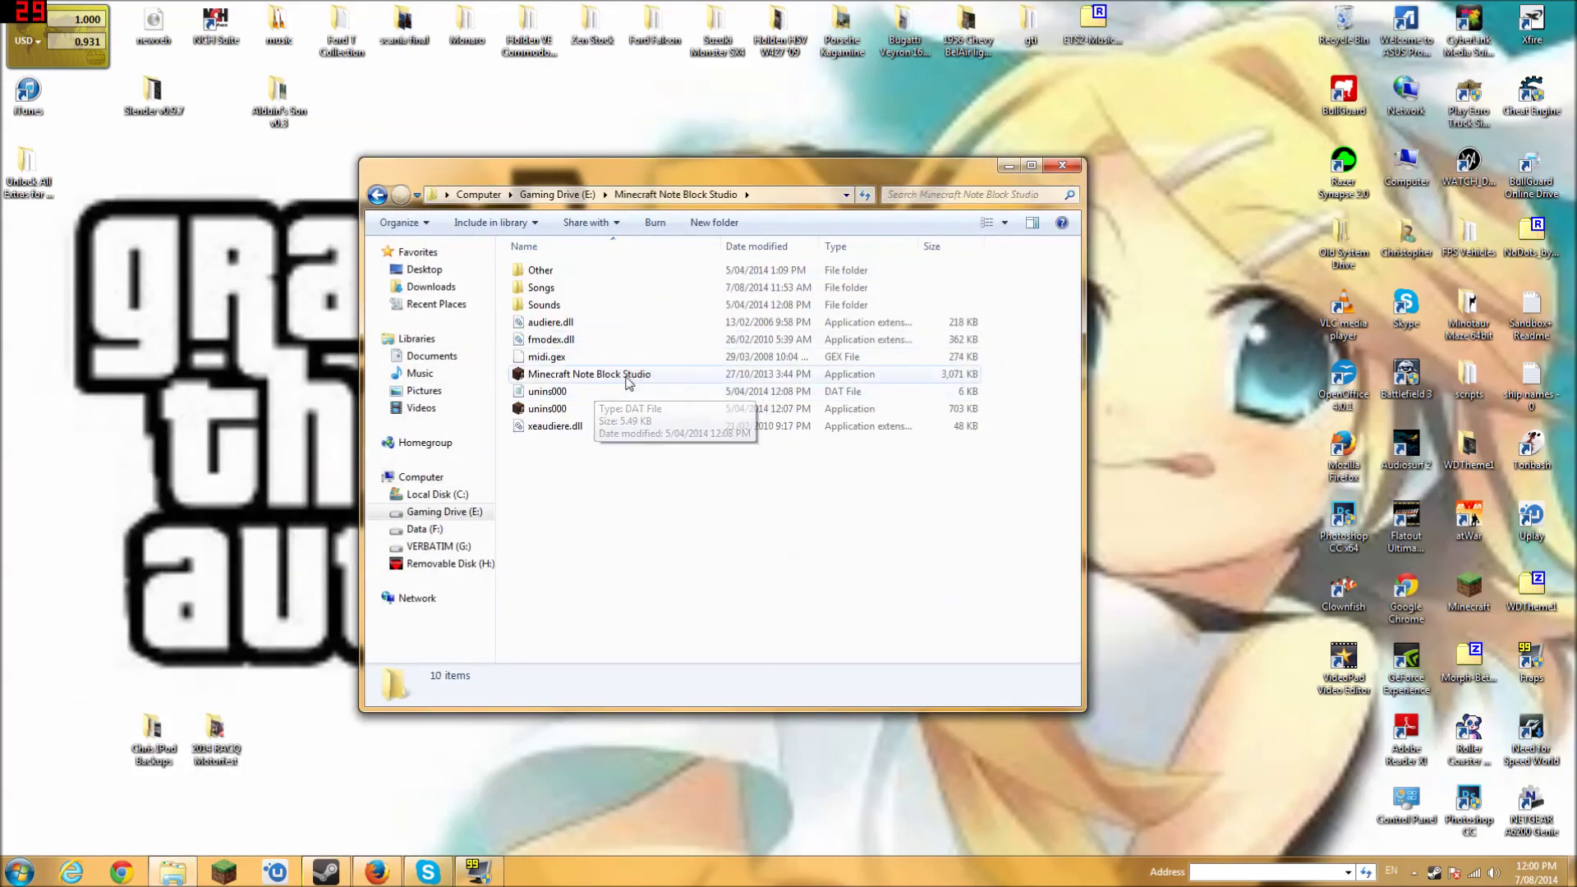
pyautogui.doubleClick(682, 375)
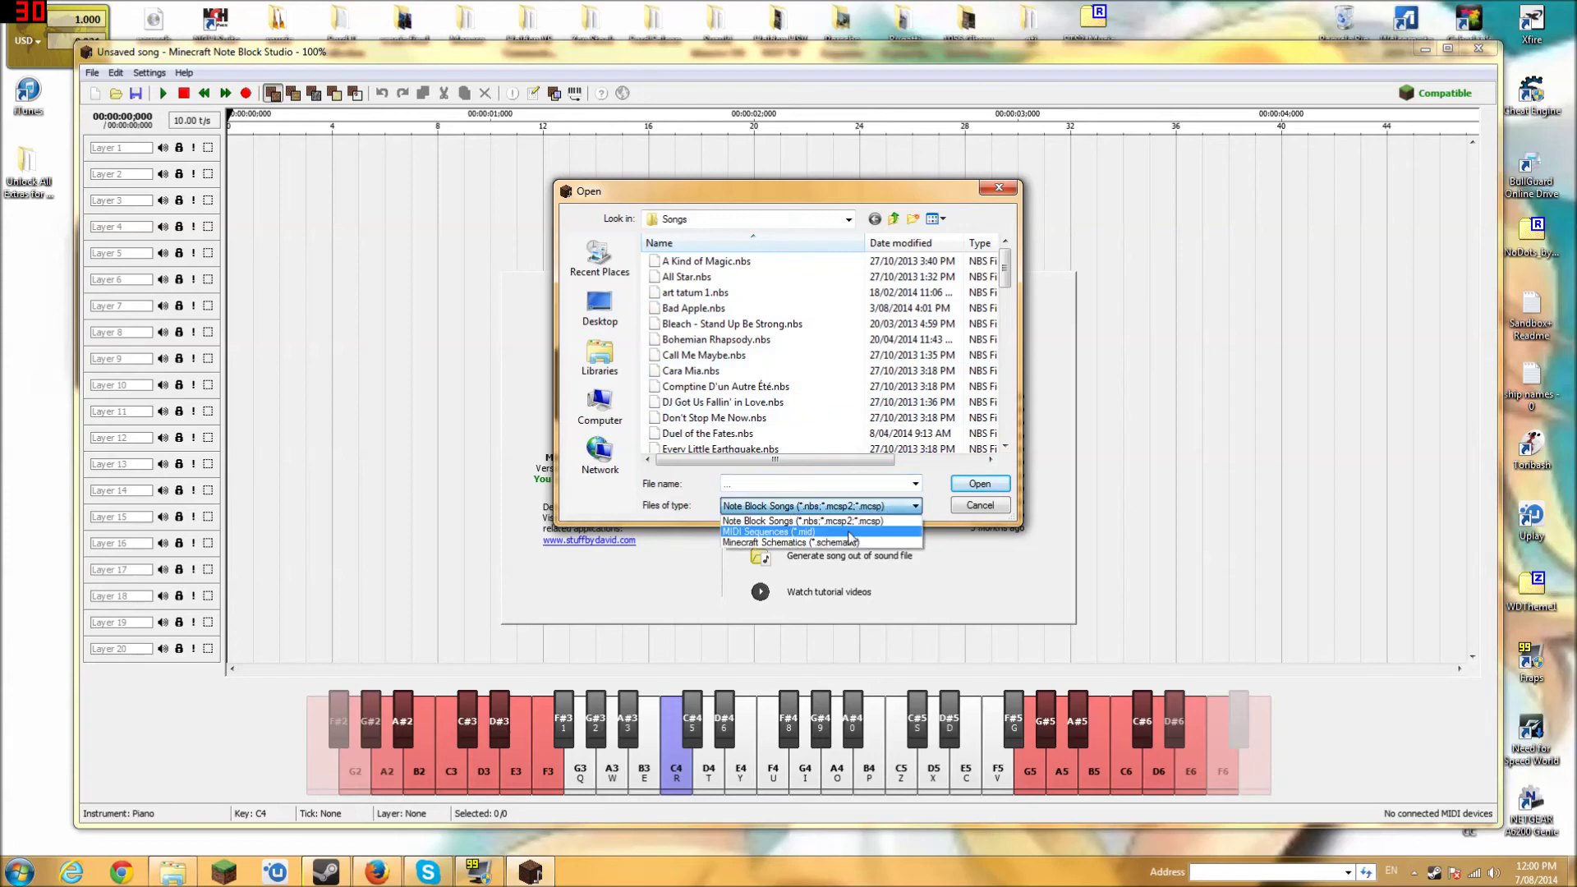
# Import the MIDI sequence murray_gold-doctor_who_theme from the Songs folder with the offered import settings and play it.
pyautogui.click(873, 516)
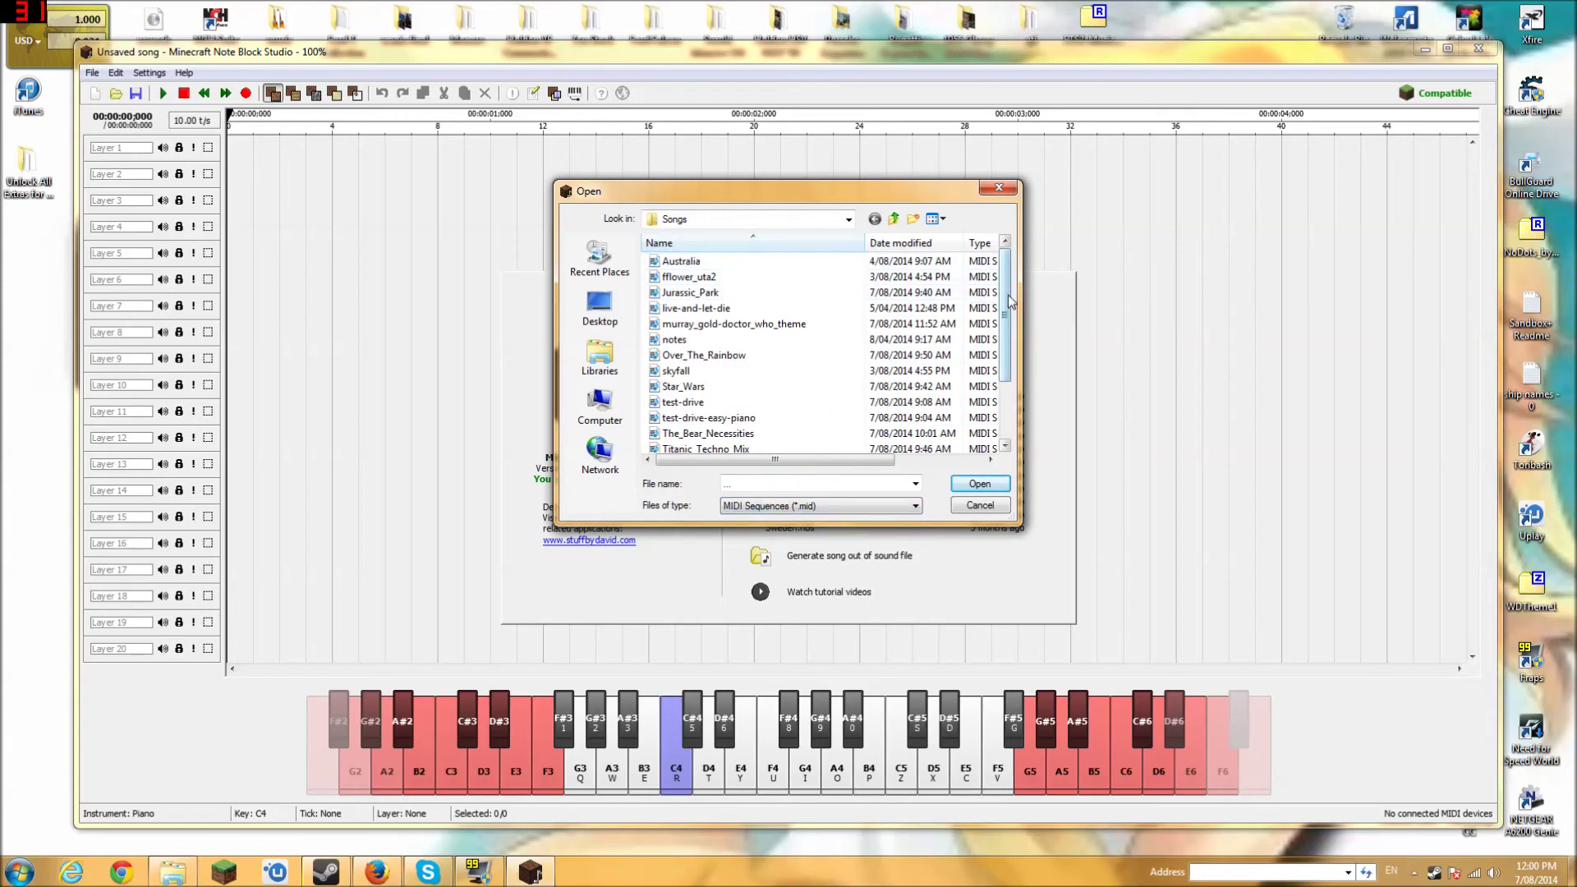
pyautogui.moveTo(1008, 313)
pyautogui.mouseDown()
pyautogui.moveTo(1008, 328)
pyautogui.moveTo(1009, 289)
pyautogui.mouseUp()
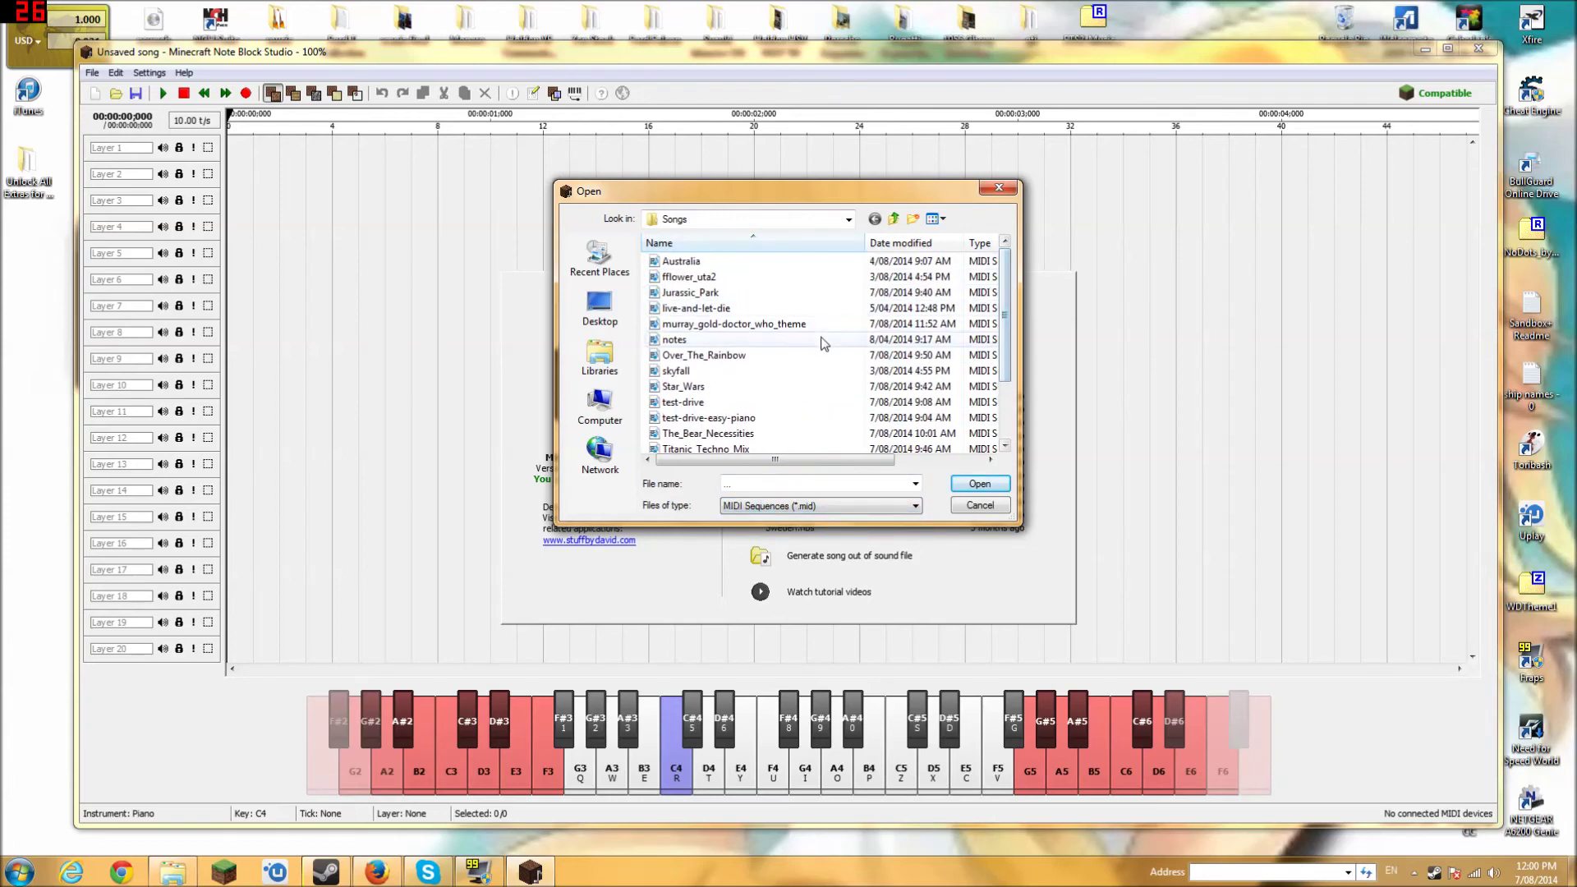
pyautogui.click(851, 330)
pyautogui.click(979, 484)
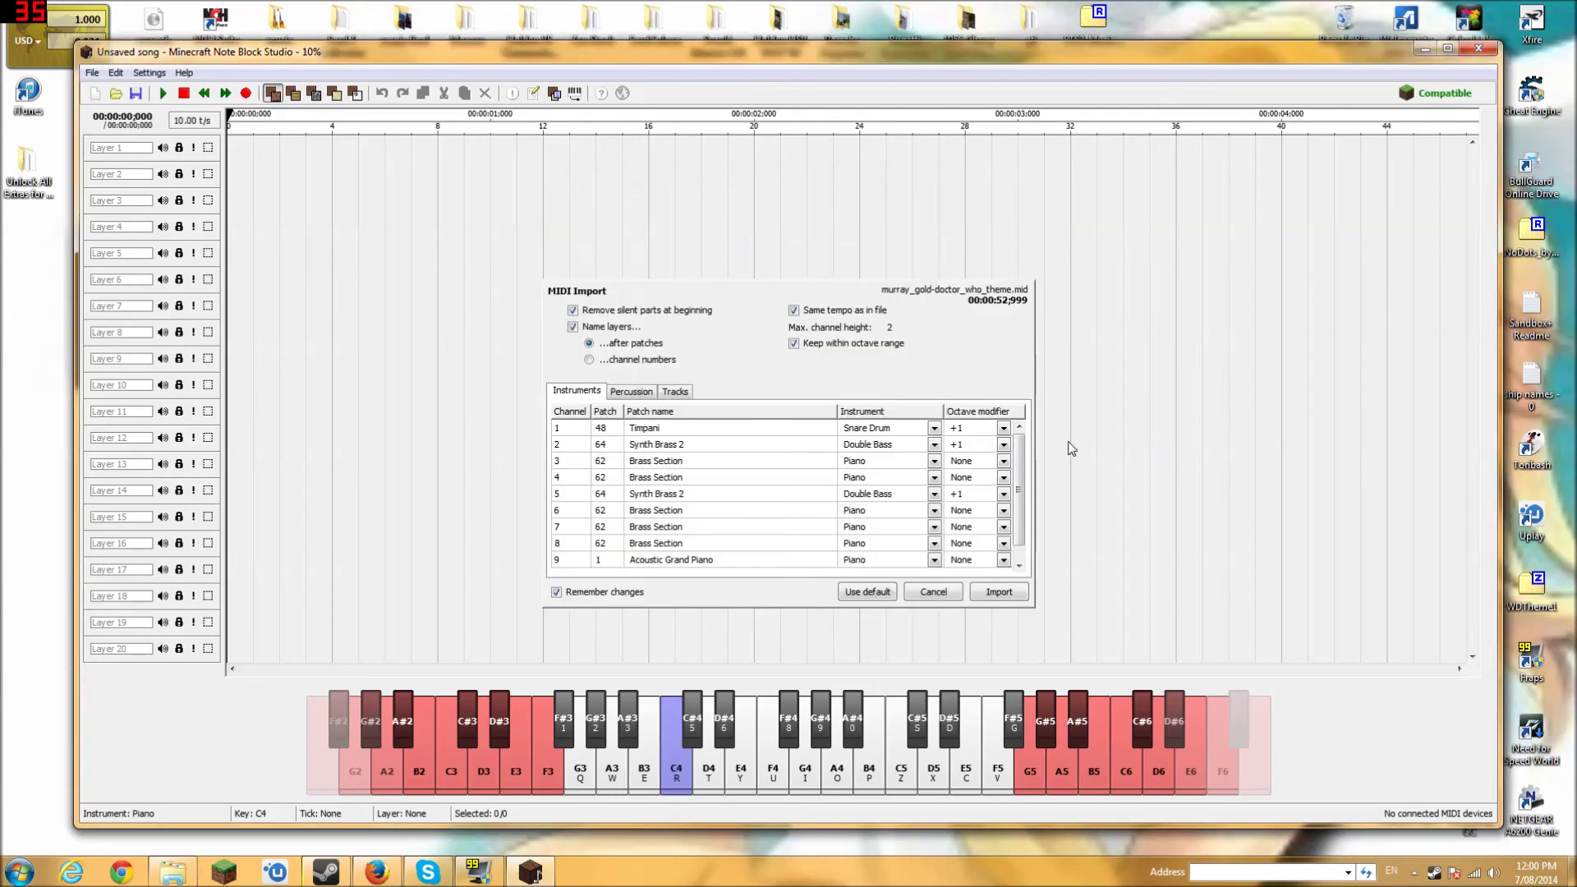
pyautogui.click(999, 592)
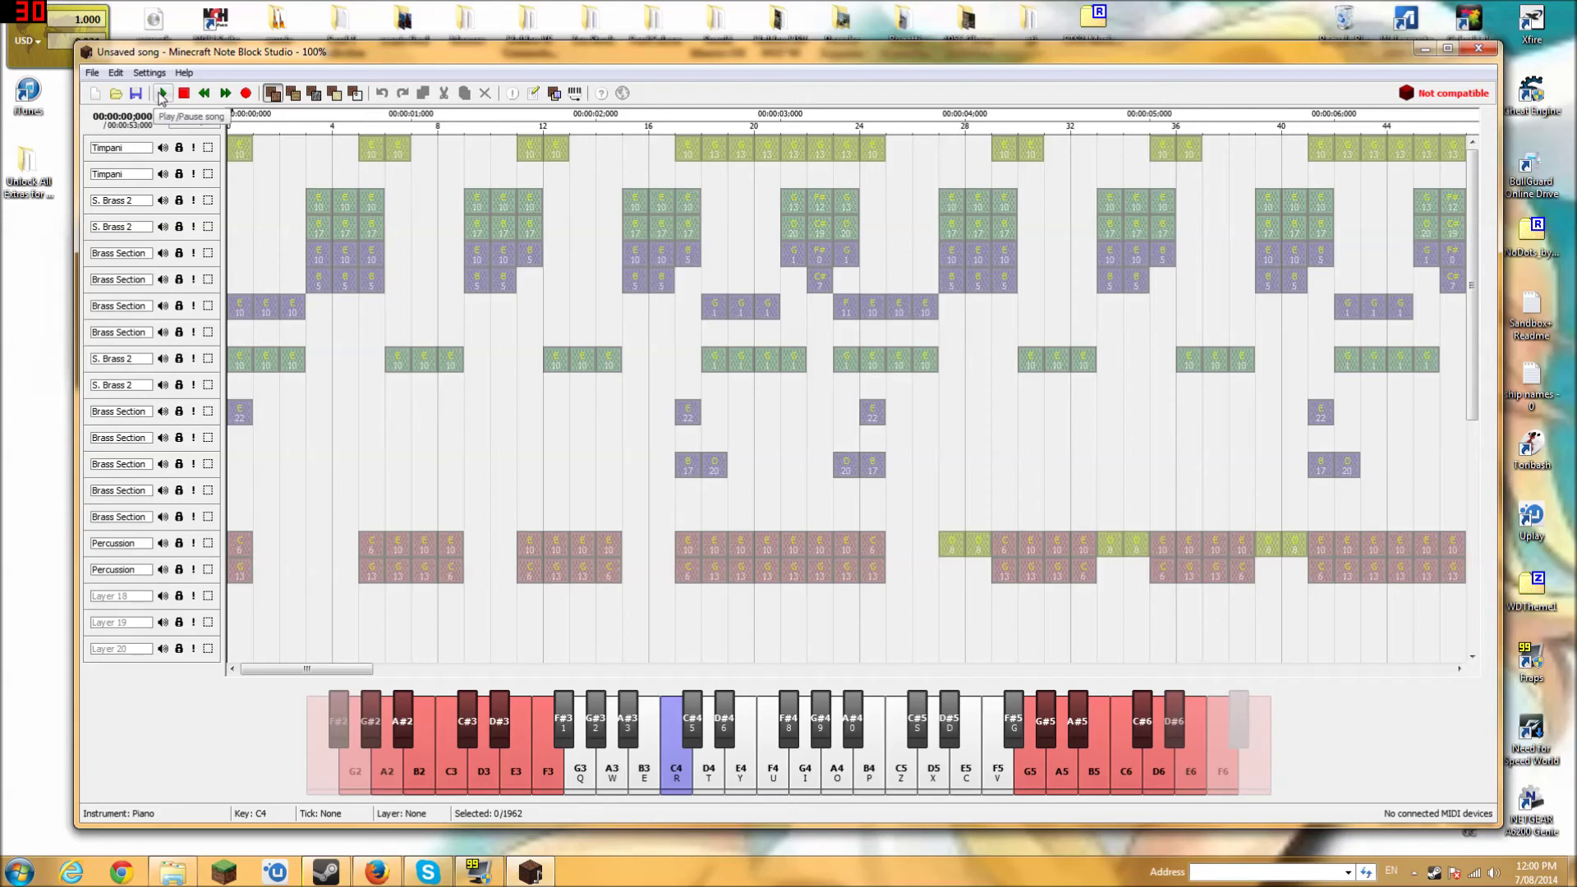
pyautogui.click(162, 94)
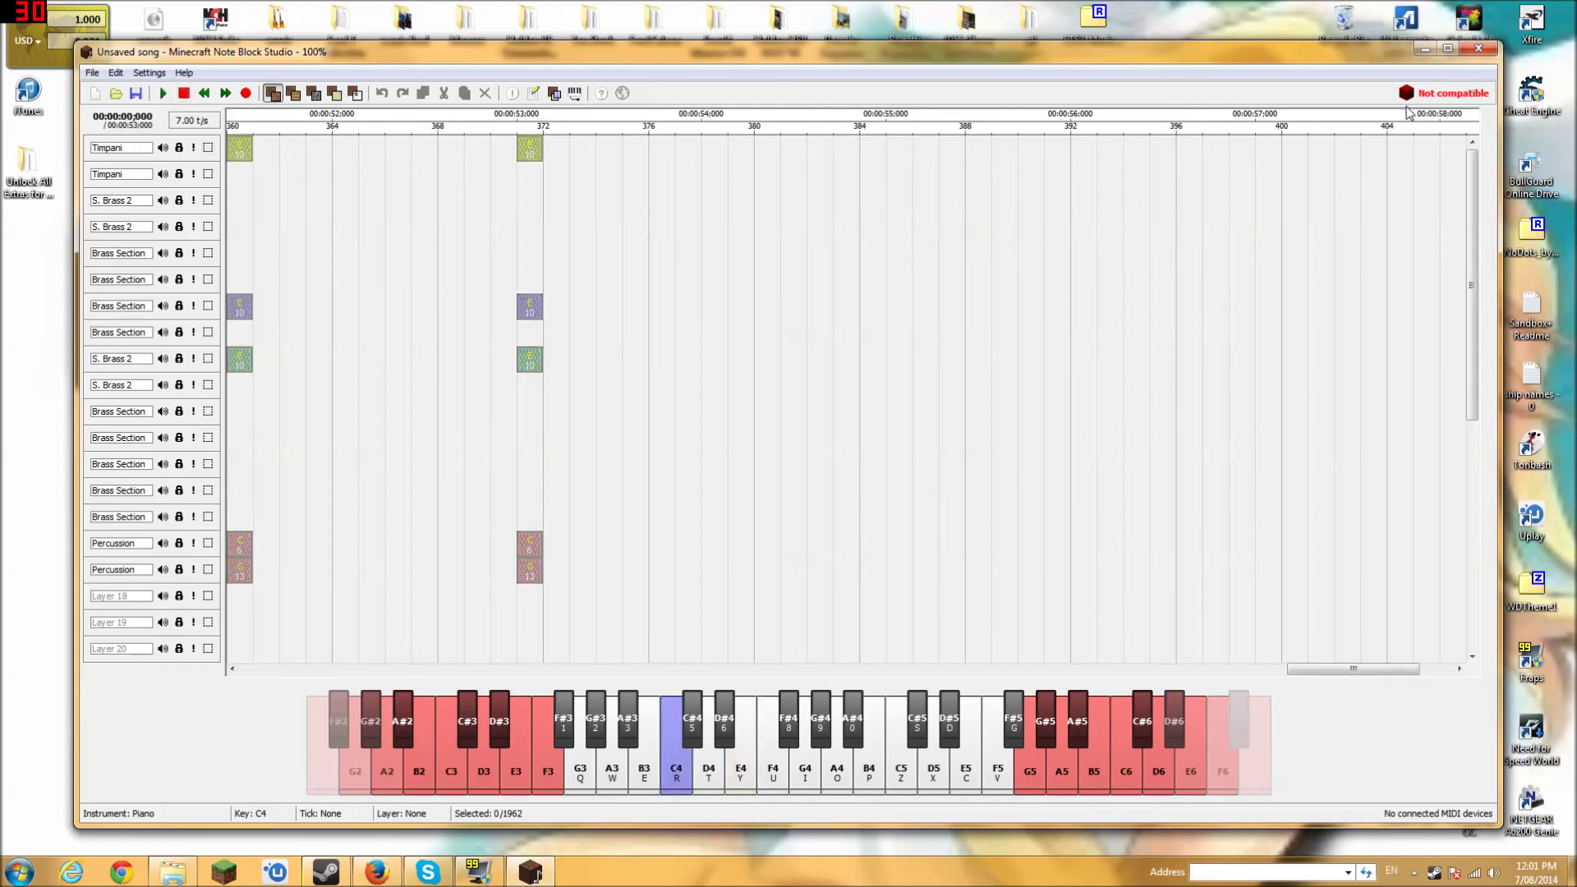
# Fix the song's tempo to 5 ticks per second for Minecraft compatibility and preview the playback.
pyautogui.click(1429, 97)
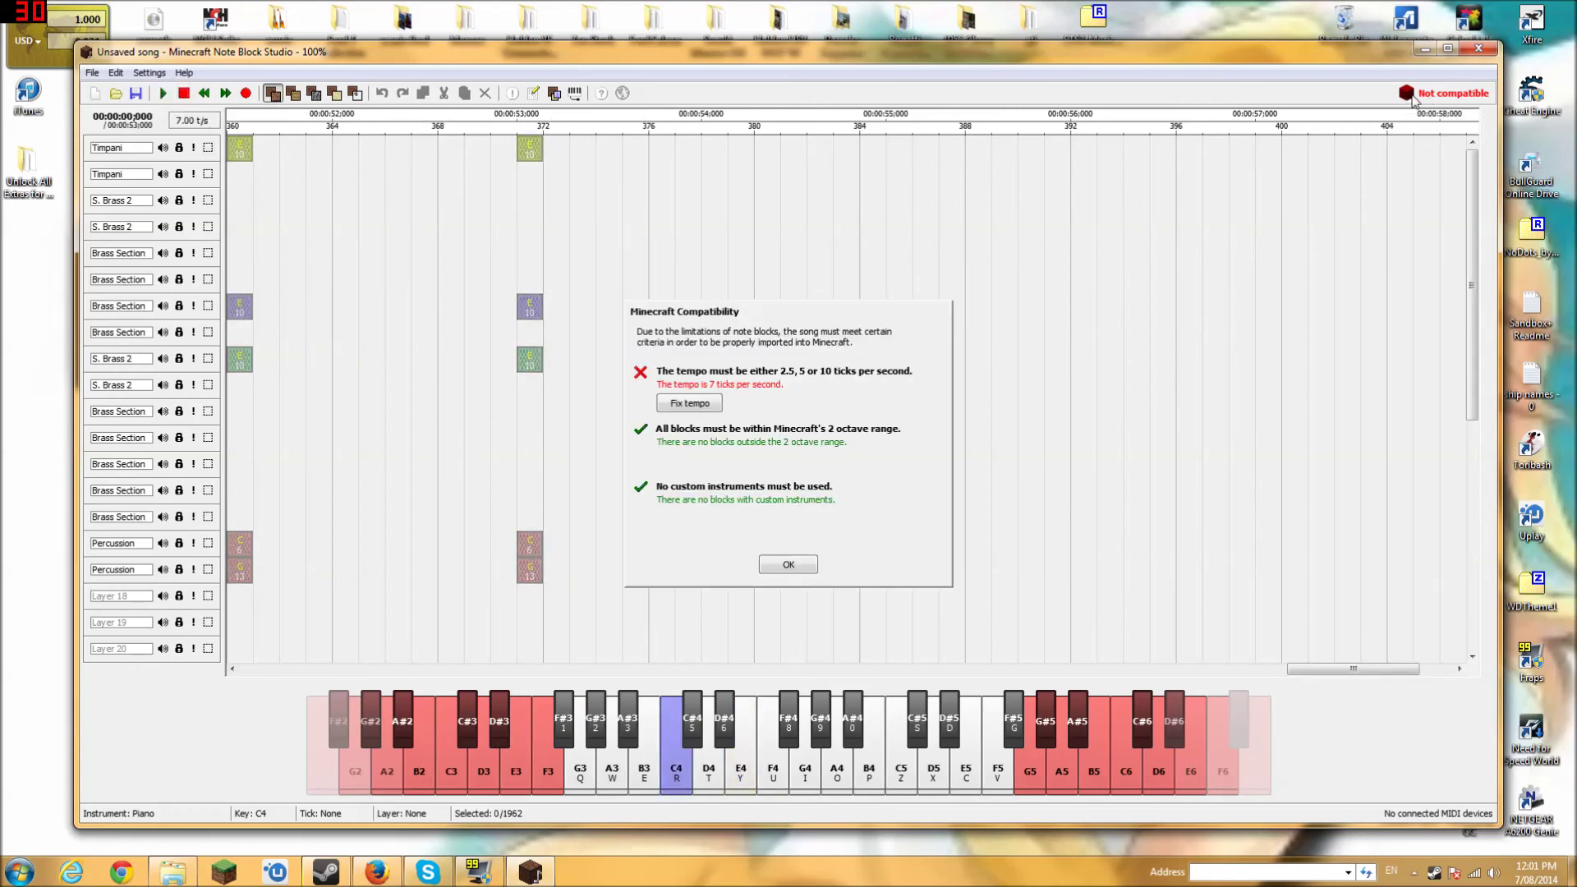
pyautogui.click(696, 404)
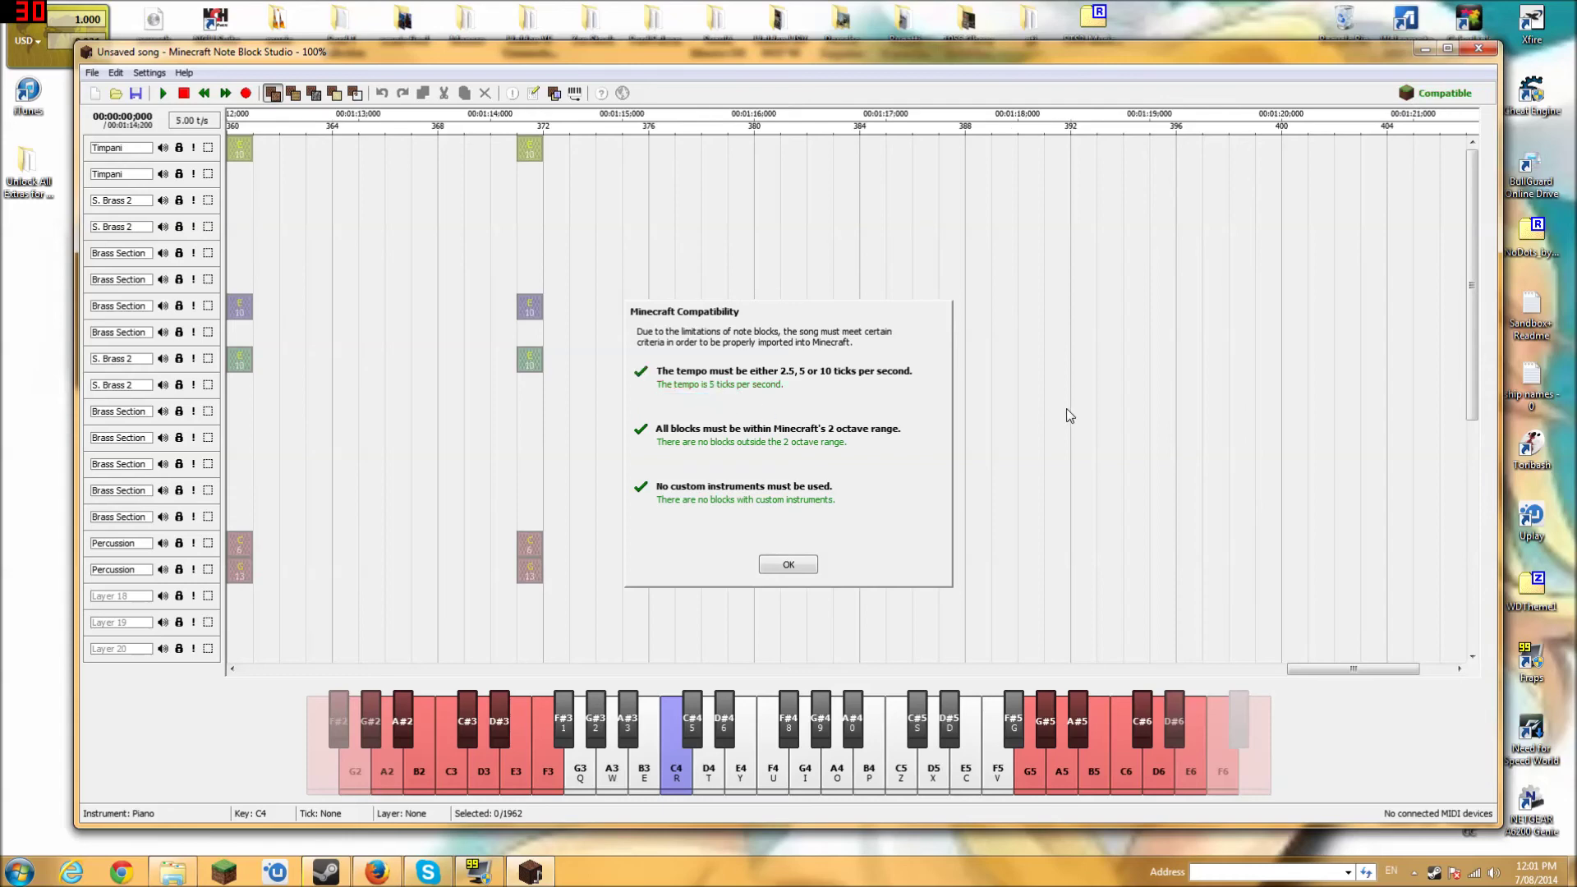
pyautogui.click(789, 565)
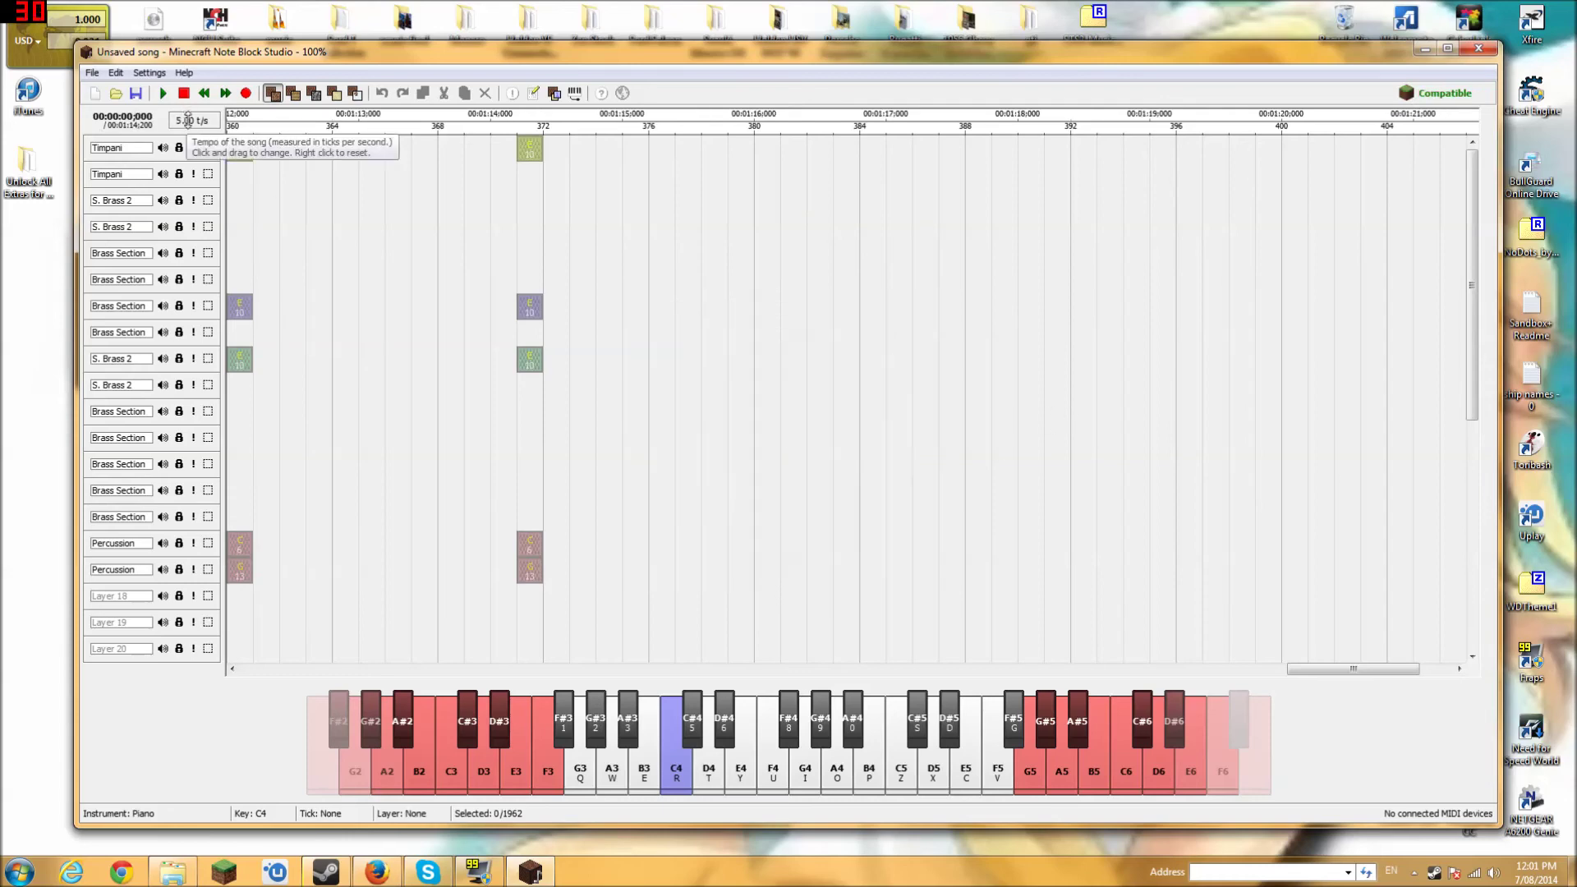
pyautogui.click(162, 93)
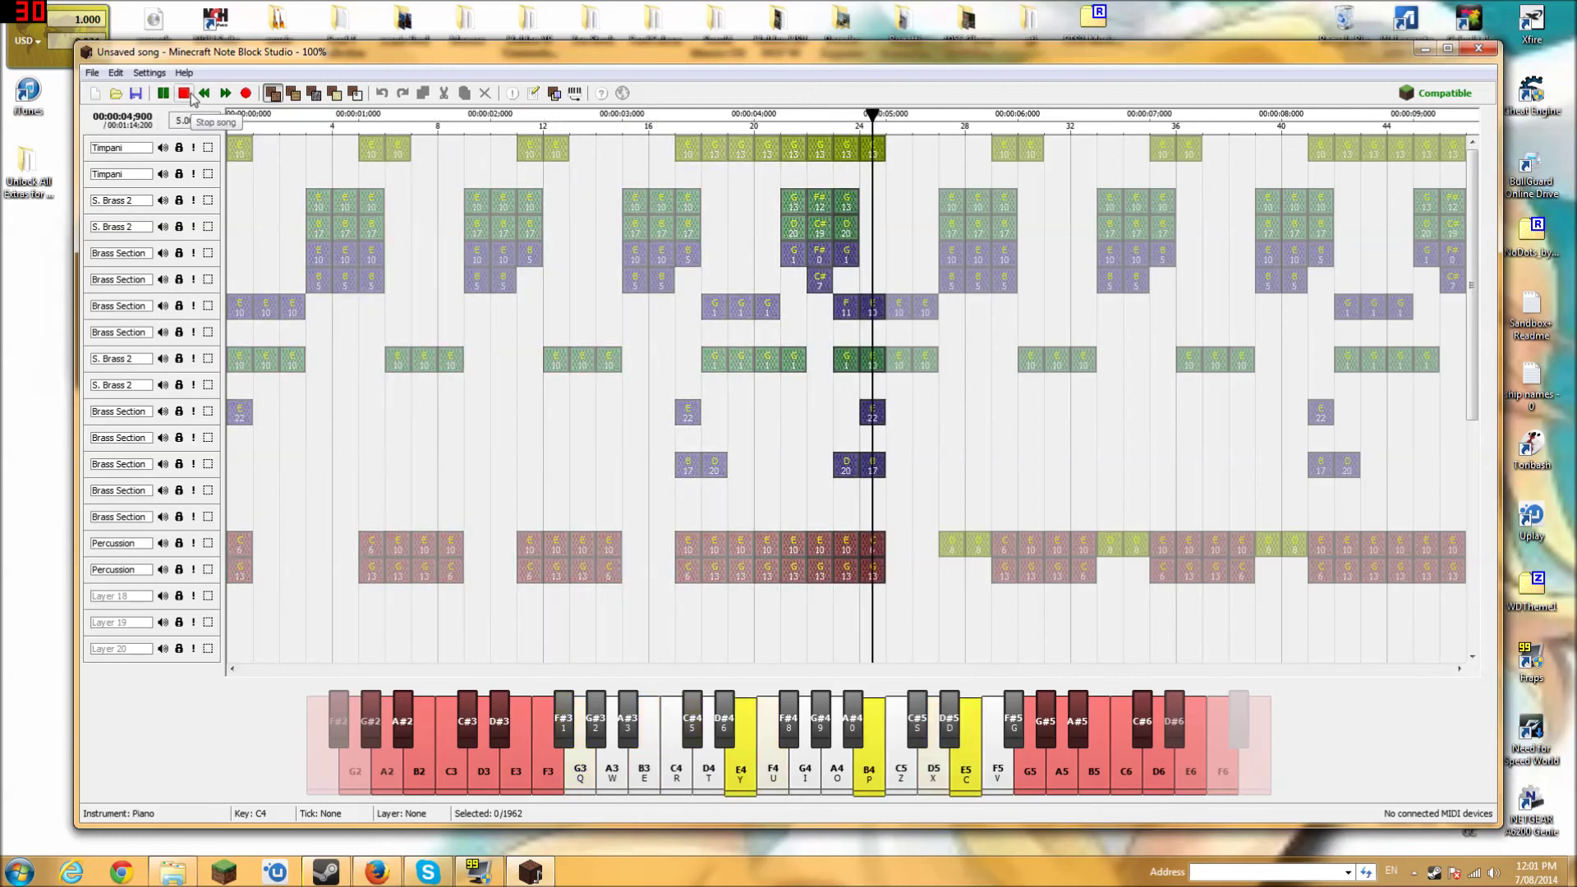
pyautogui.click(187, 93)
# Try playing the song at a faster tempo, then return the tempo to 5 ticks per second.
pyautogui.moveTo(205, 107); pyautogui.dragTo(209, 54)
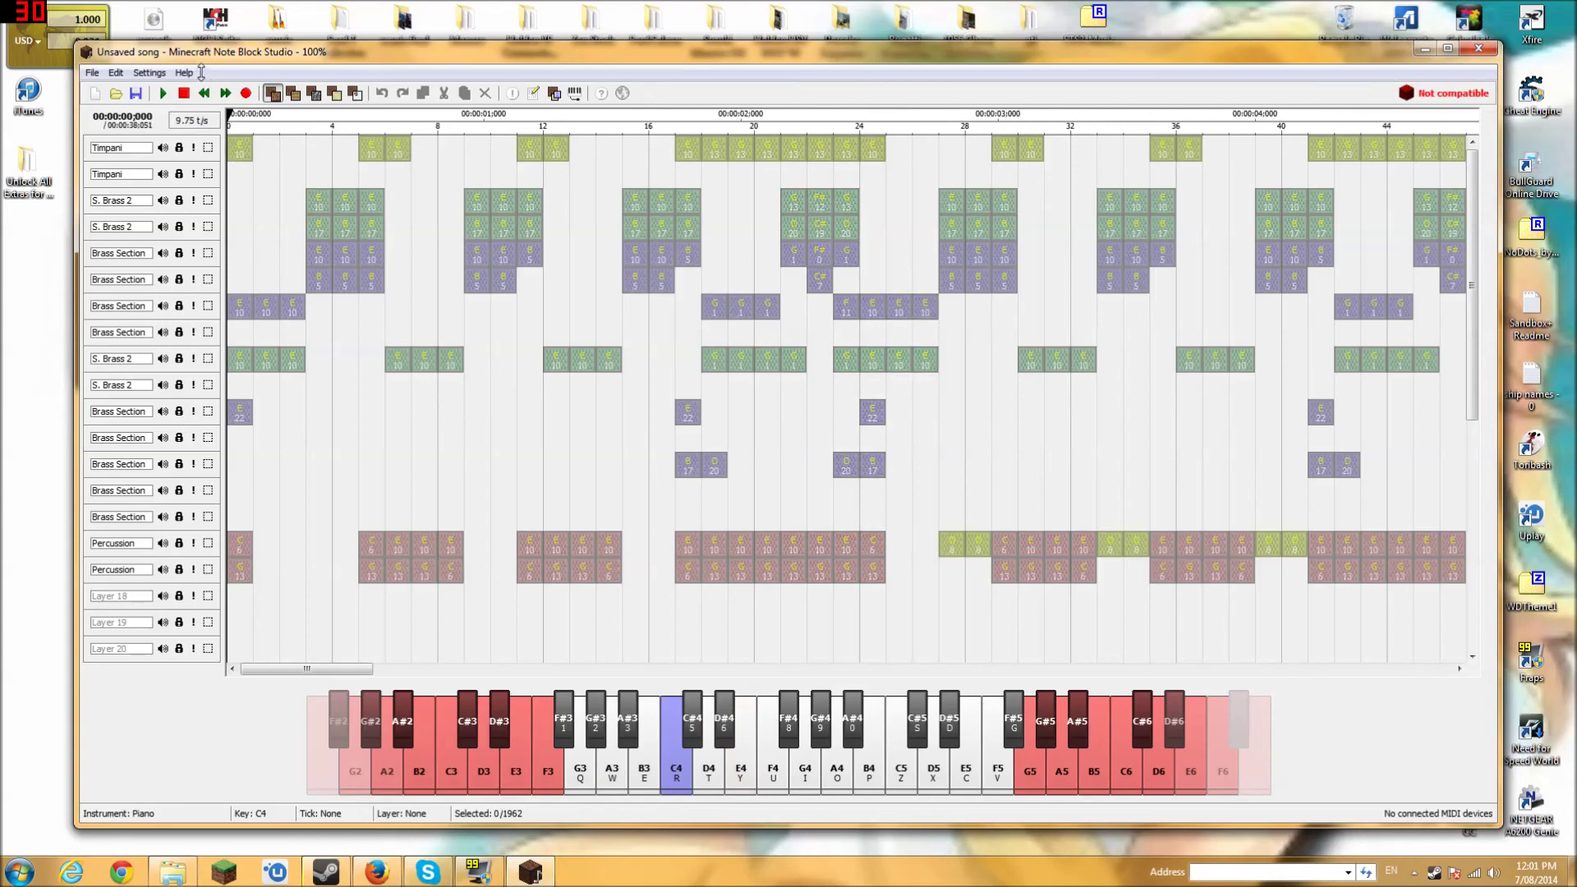
pyautogui.click(163, 94)
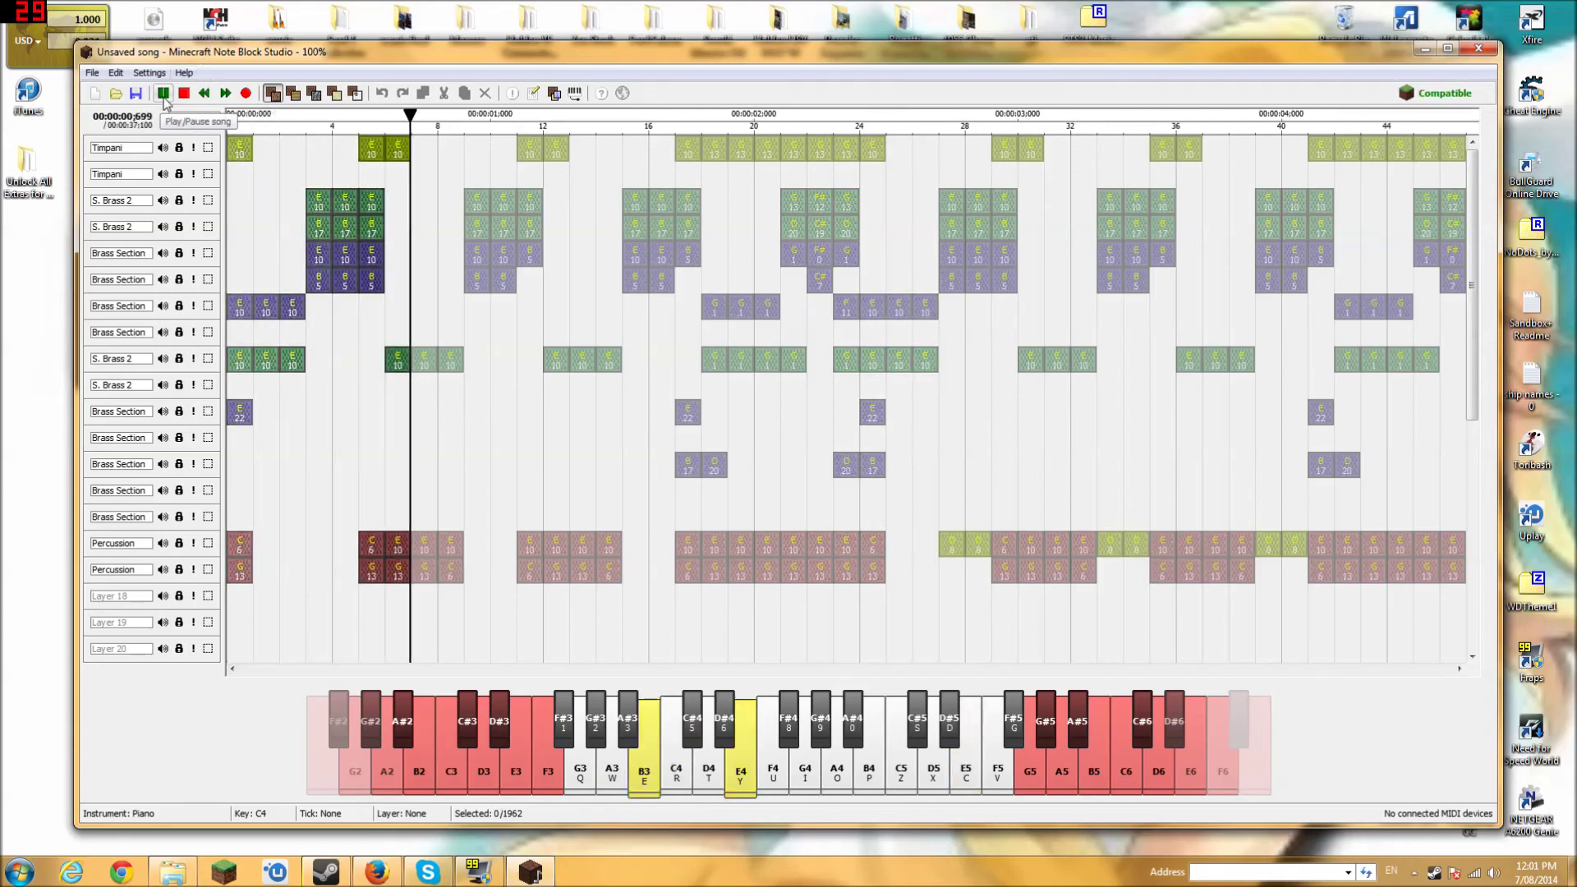
pyautogui.click(187, 93)
pyautogui.moveTo(193, 120); pyautogui.dragTo(207, 169)
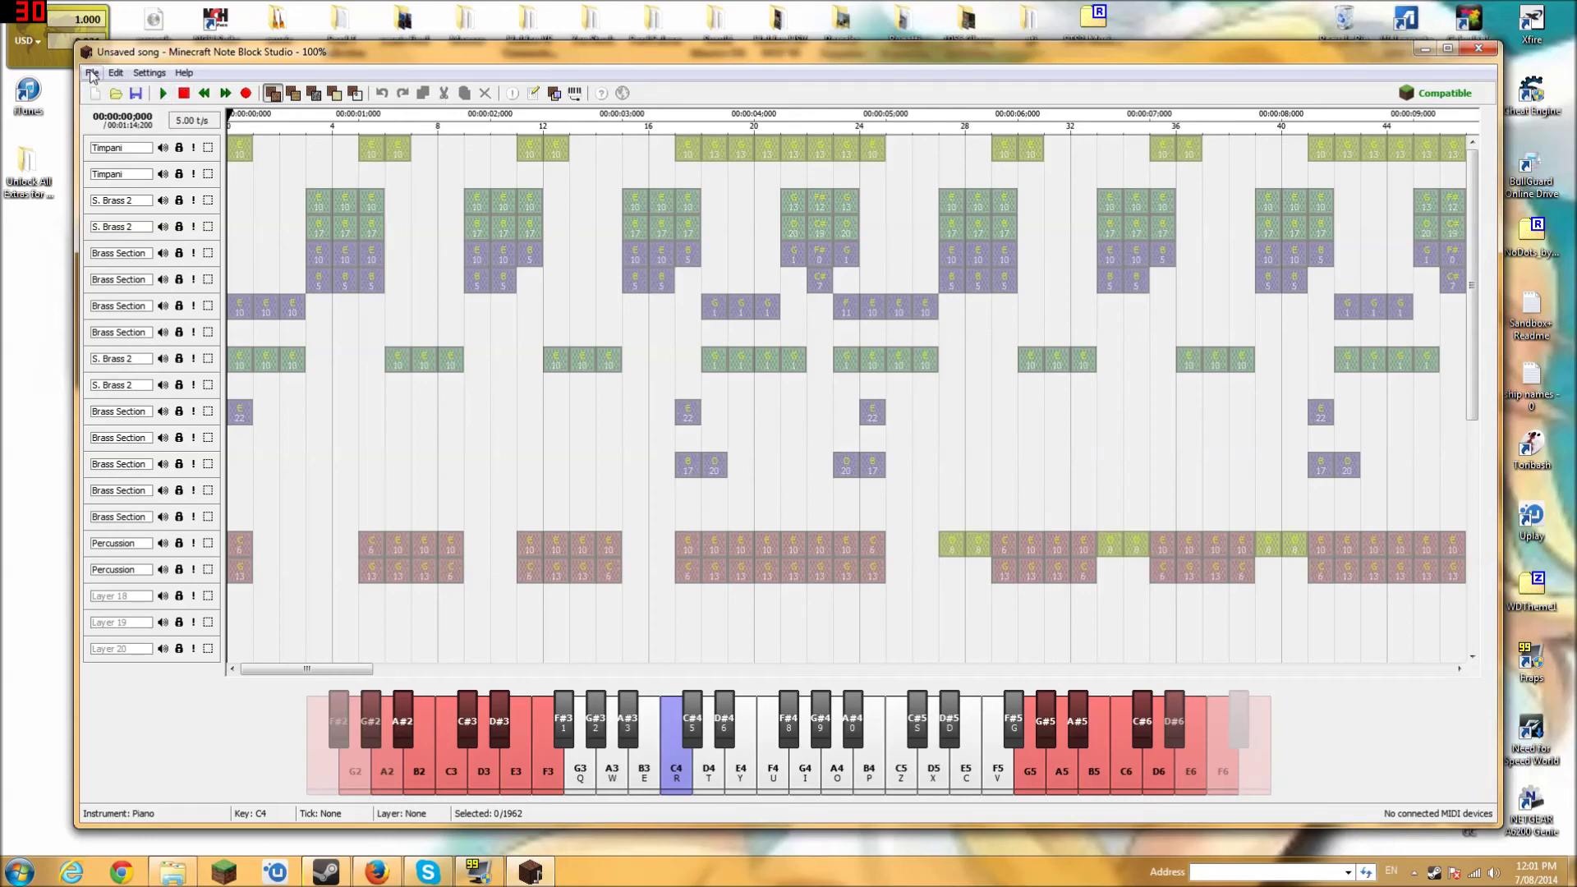
# Start a schematic export of the song and set the walkway block to Light Blue Wool.
pyautogui.click(92, 73)
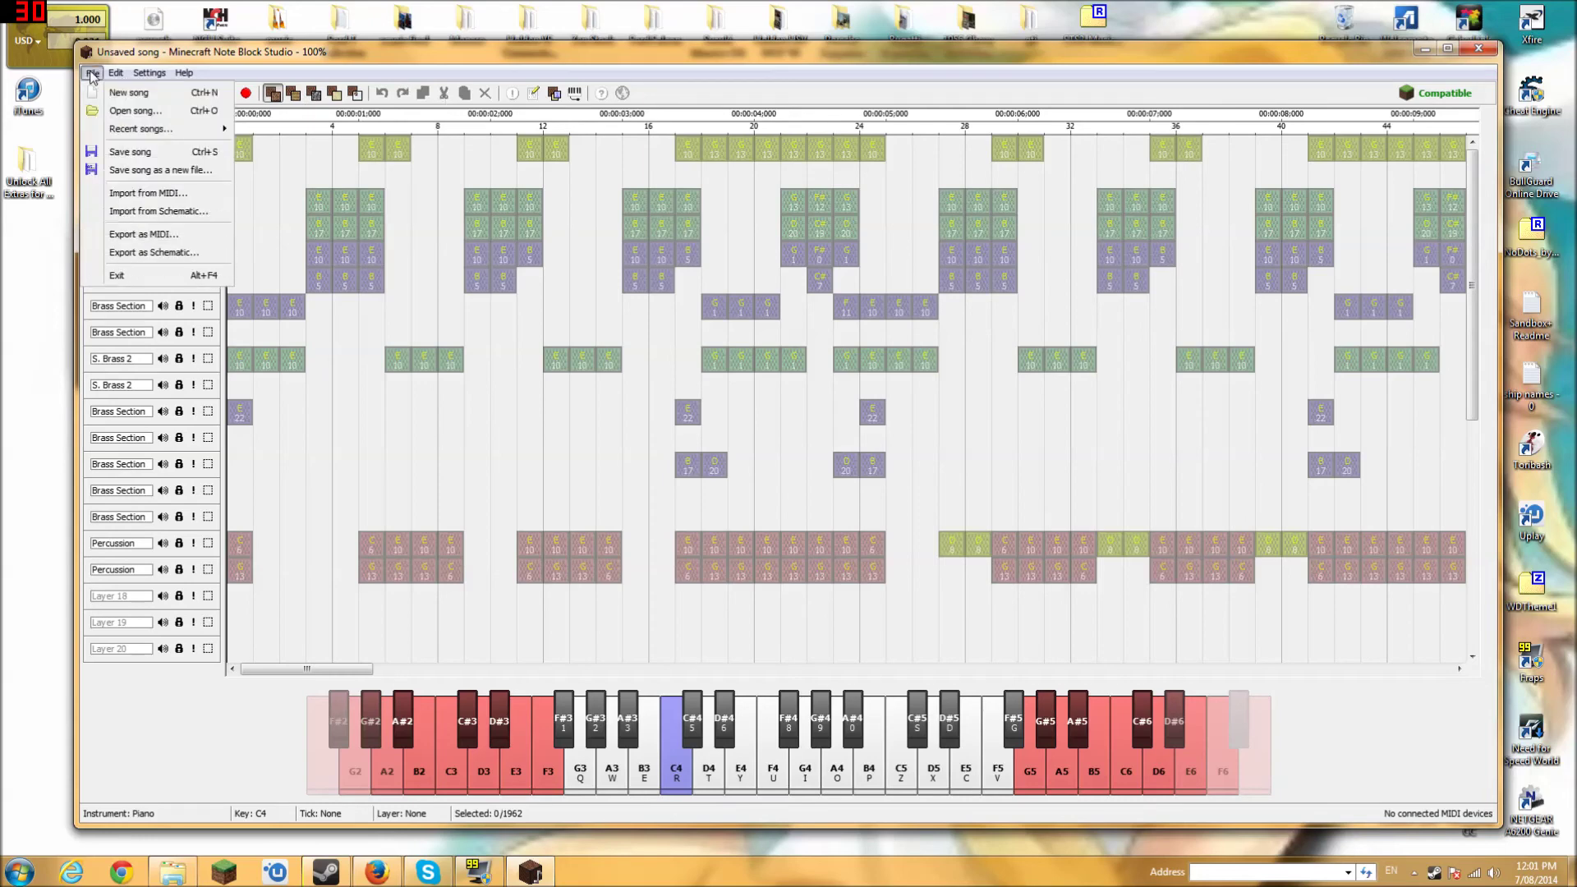
pyautogui.click(162, 252)
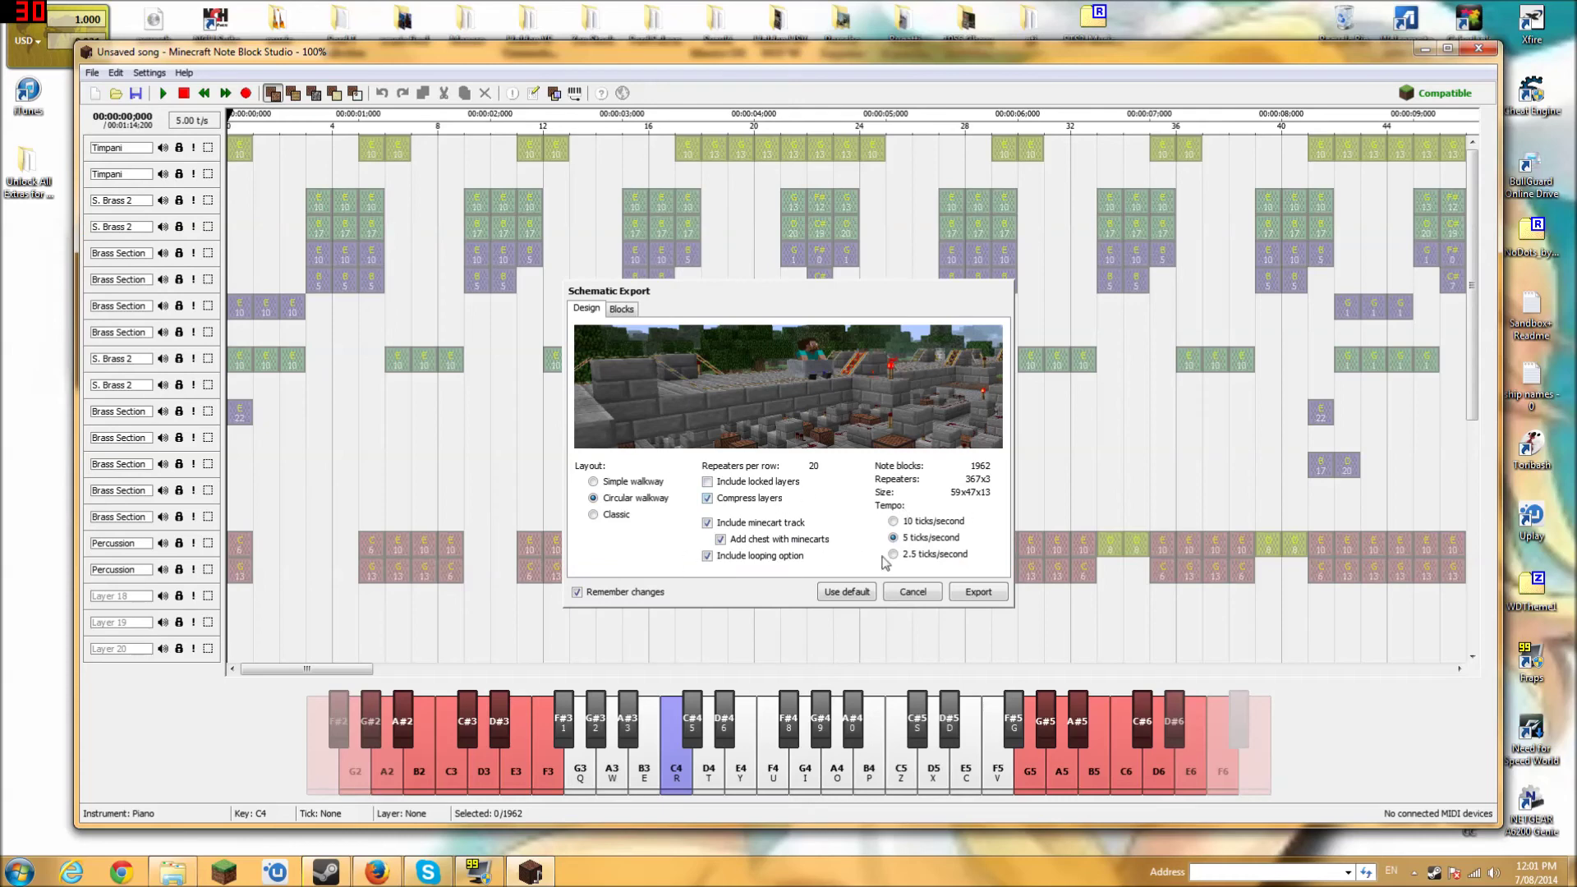
pyautogui.click(622, 309)
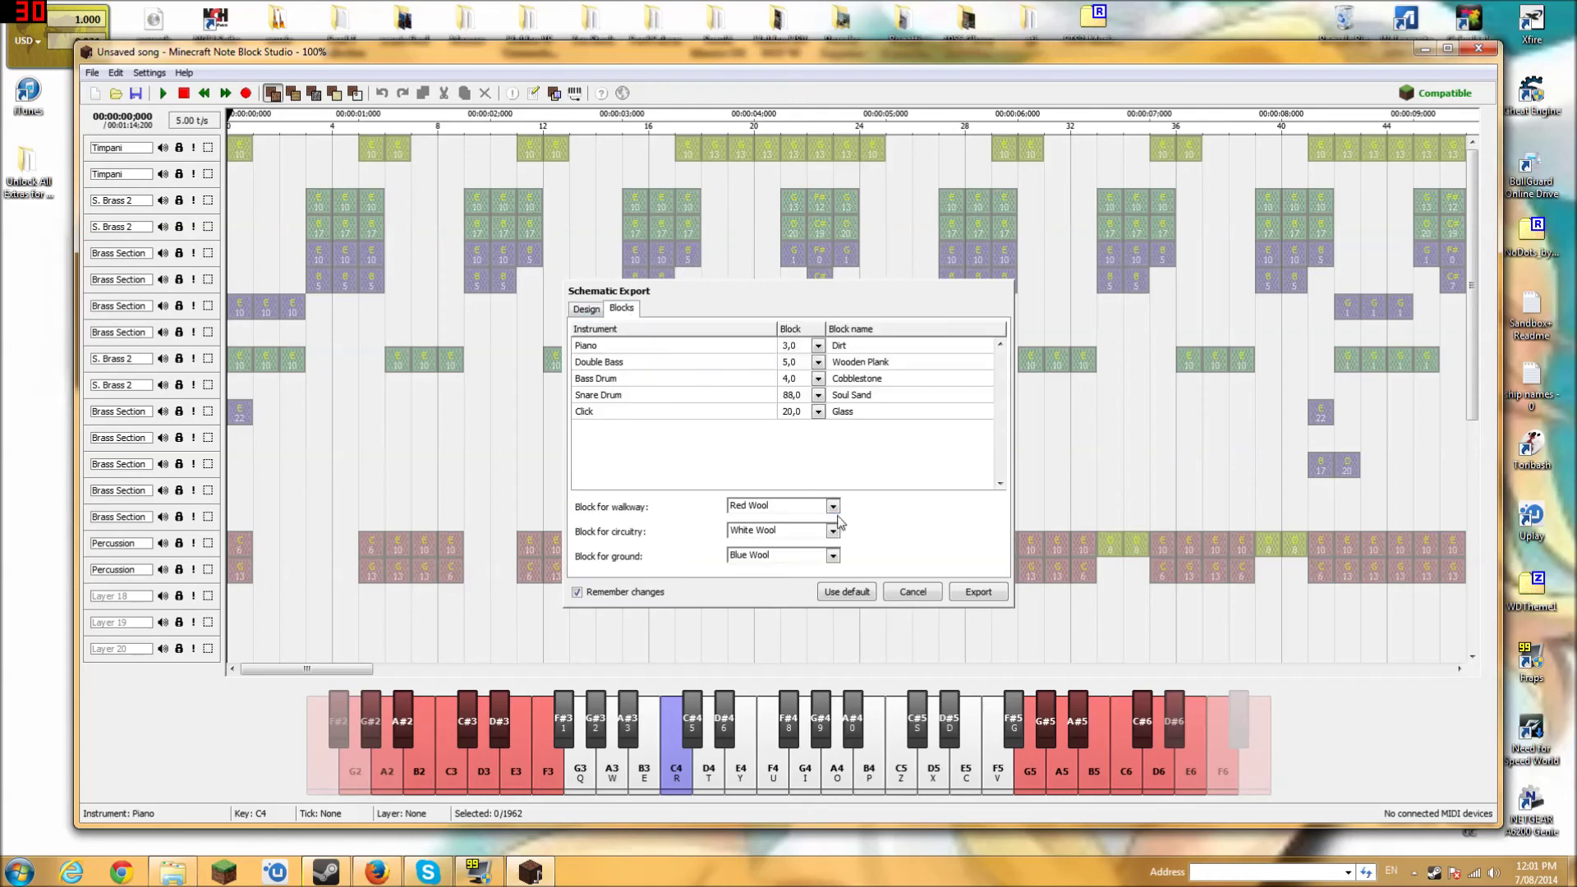
pyautogui.click(832, 507)
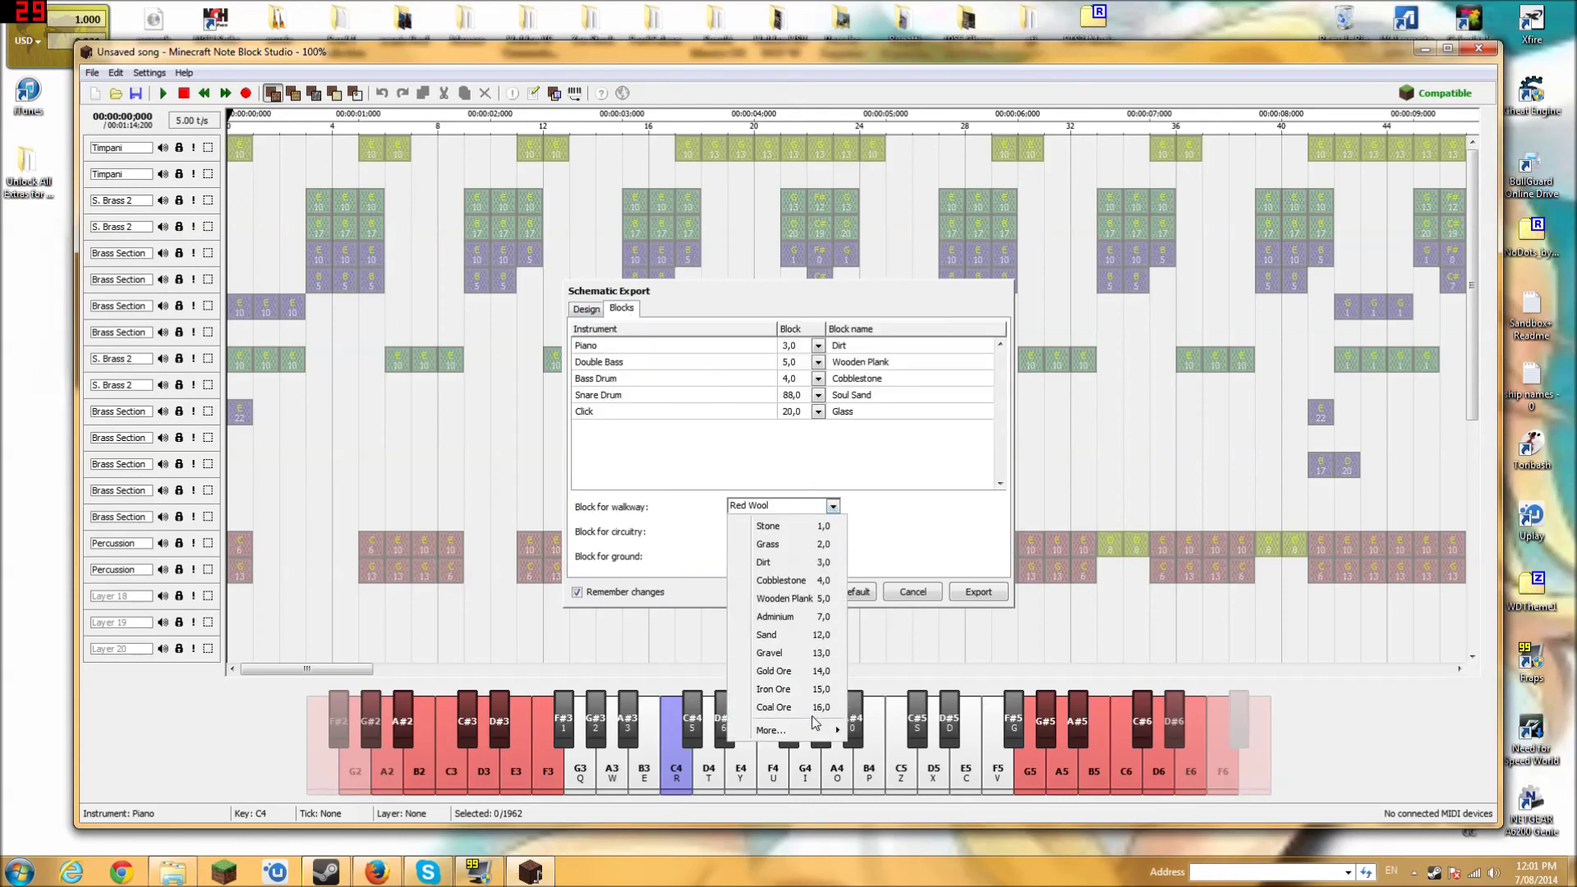
pyautogui.moveTo(780, 730)
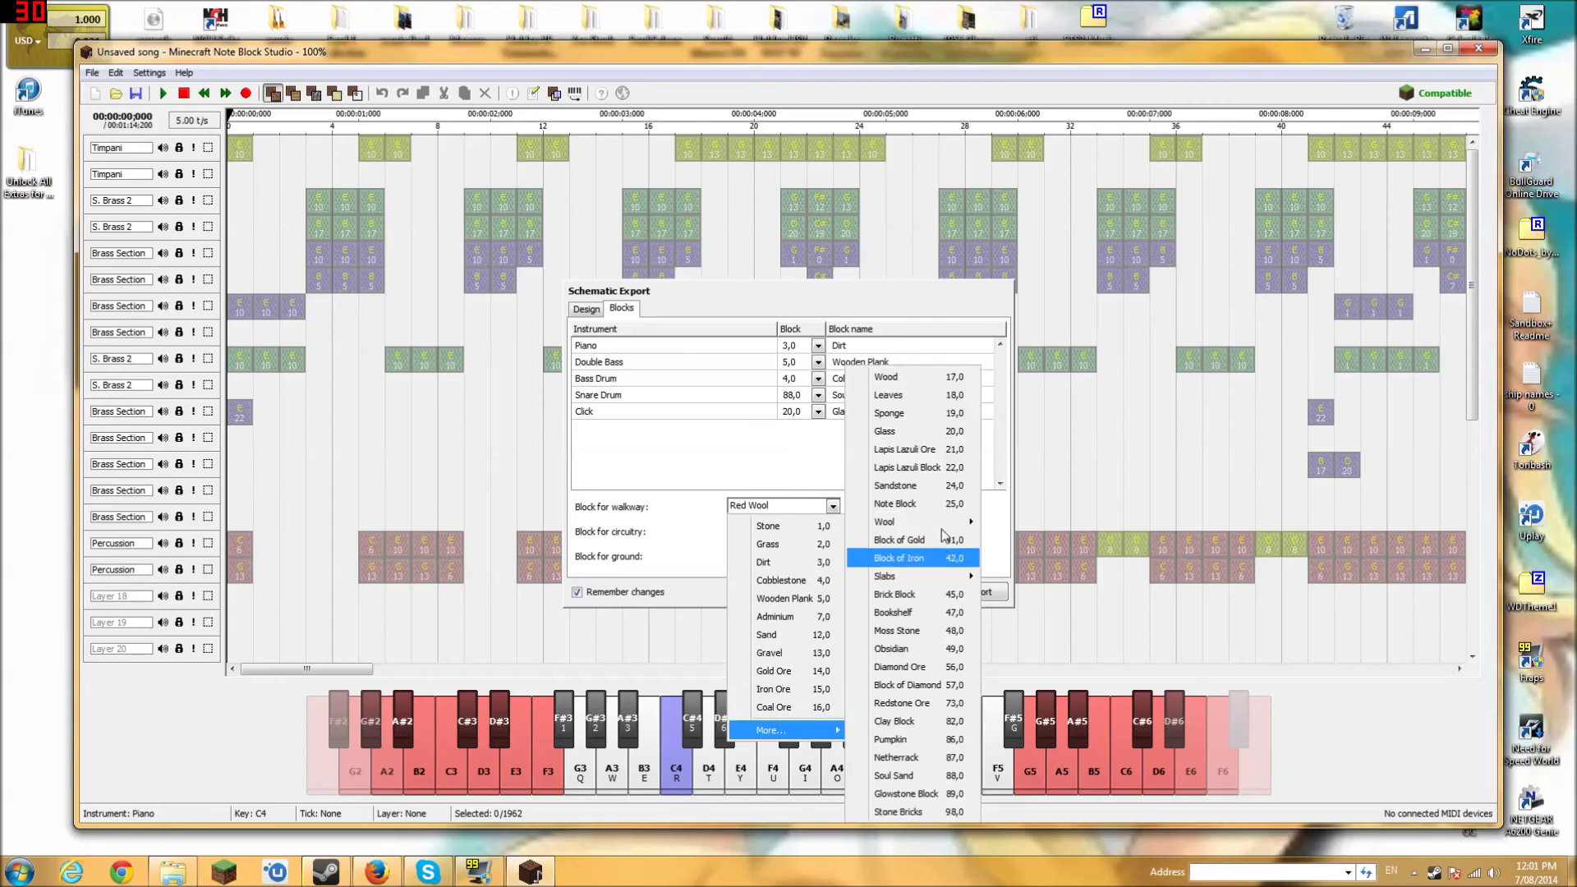
pyautogui.moveTo(904, 522)
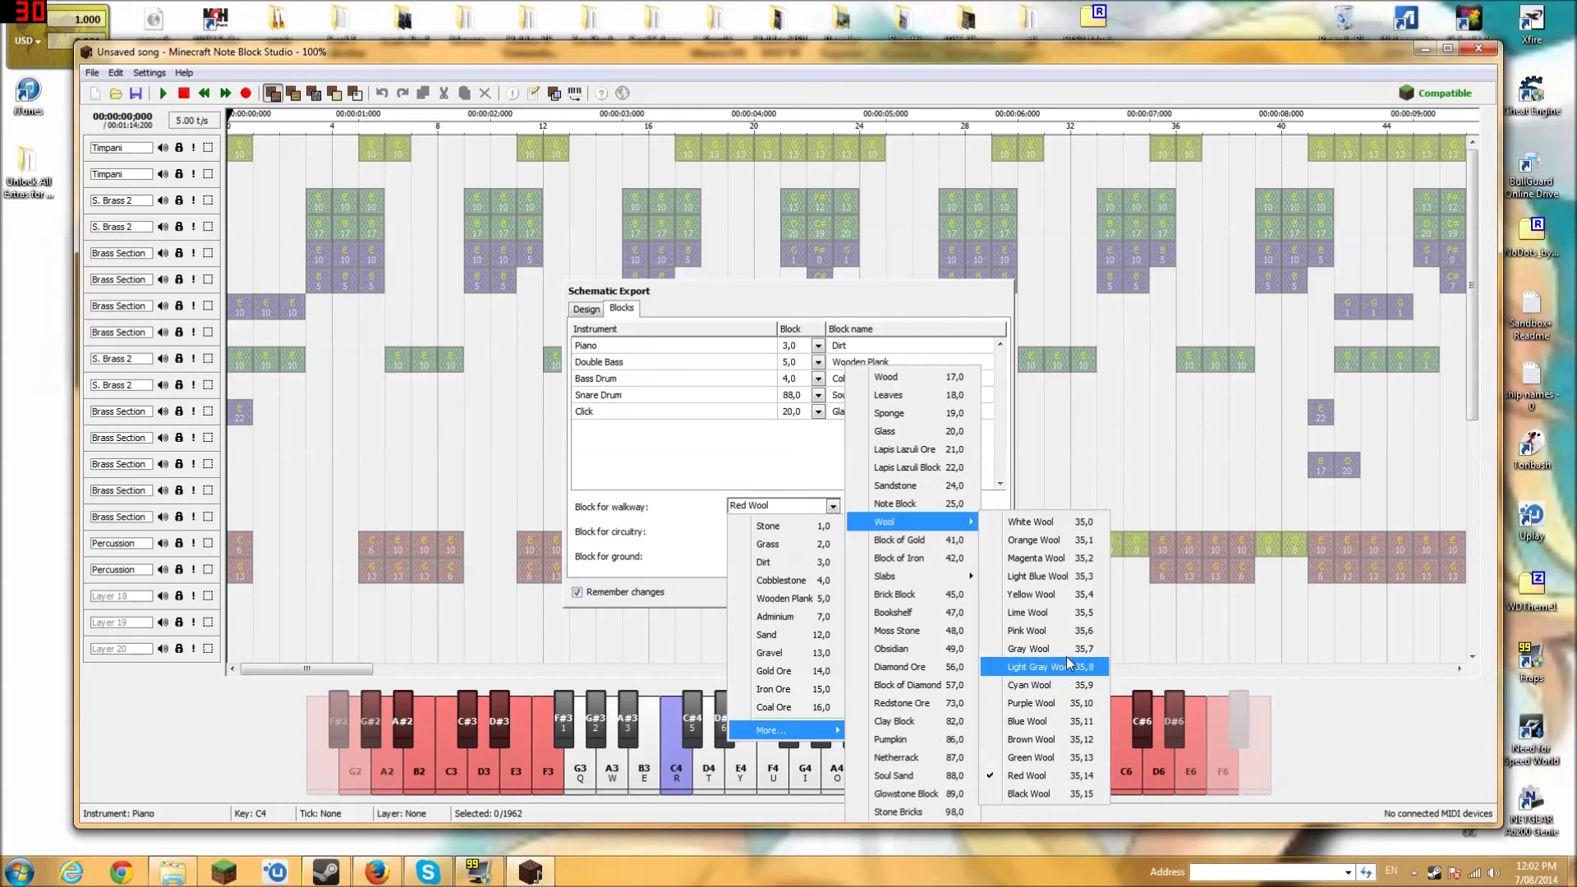
pyautogui.click(1072, 576)
# Set the export's circuitry block to Blue Wool and the ground block to Yellow Wool.
pyautogui.click(832, 531)
pyautogui.moveTo(803, 754)
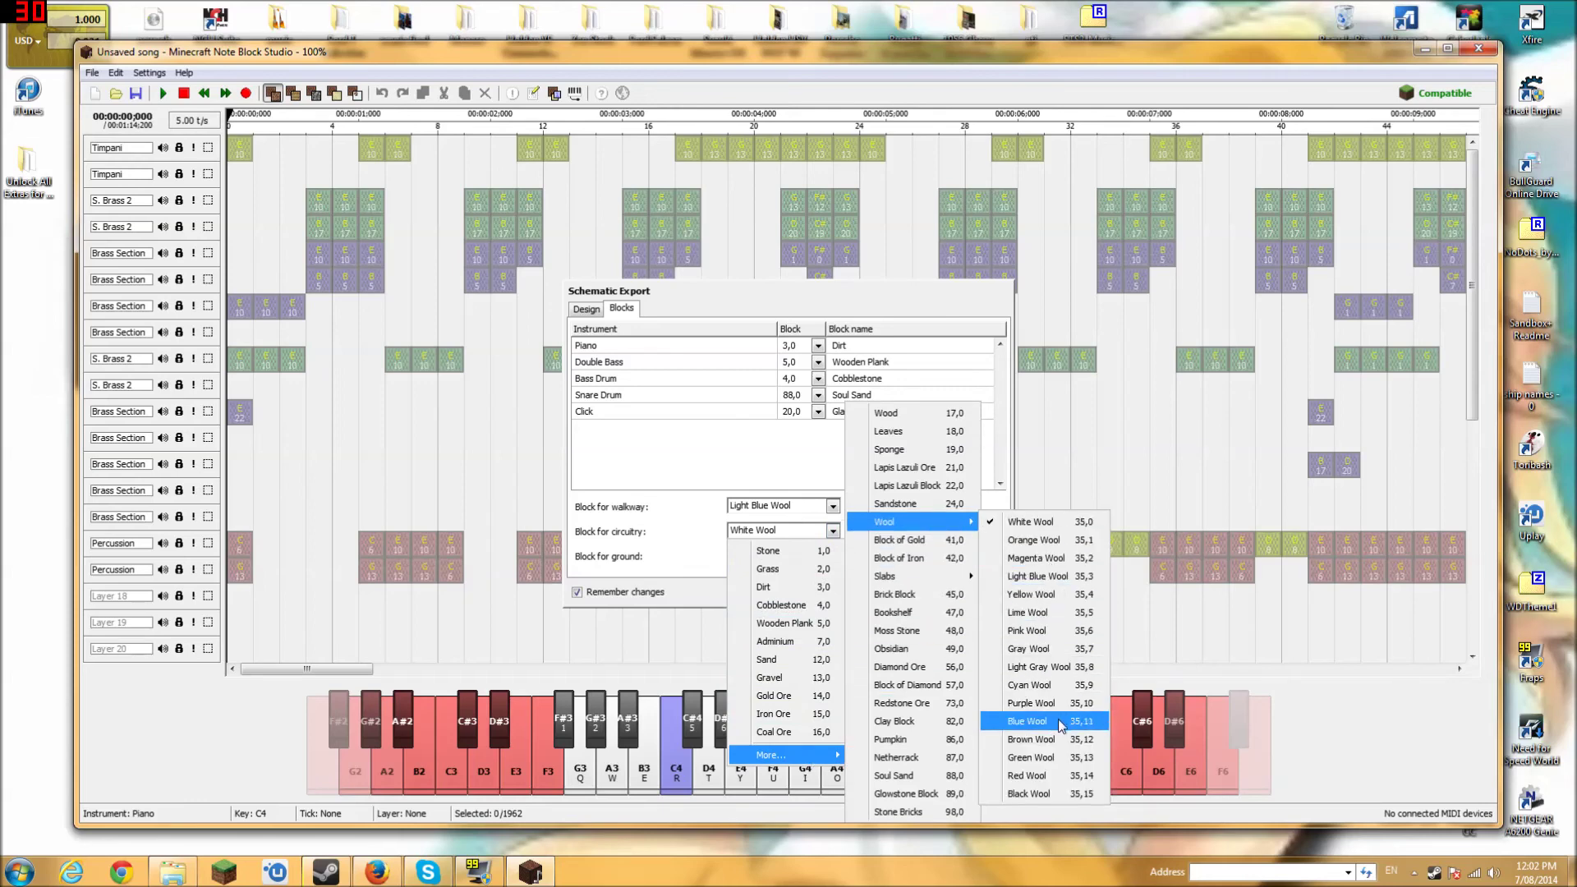
pyautogui.click(1037, 721)
pyautogui.click(832, 557)
pyautogui.moveTo(810, 780)
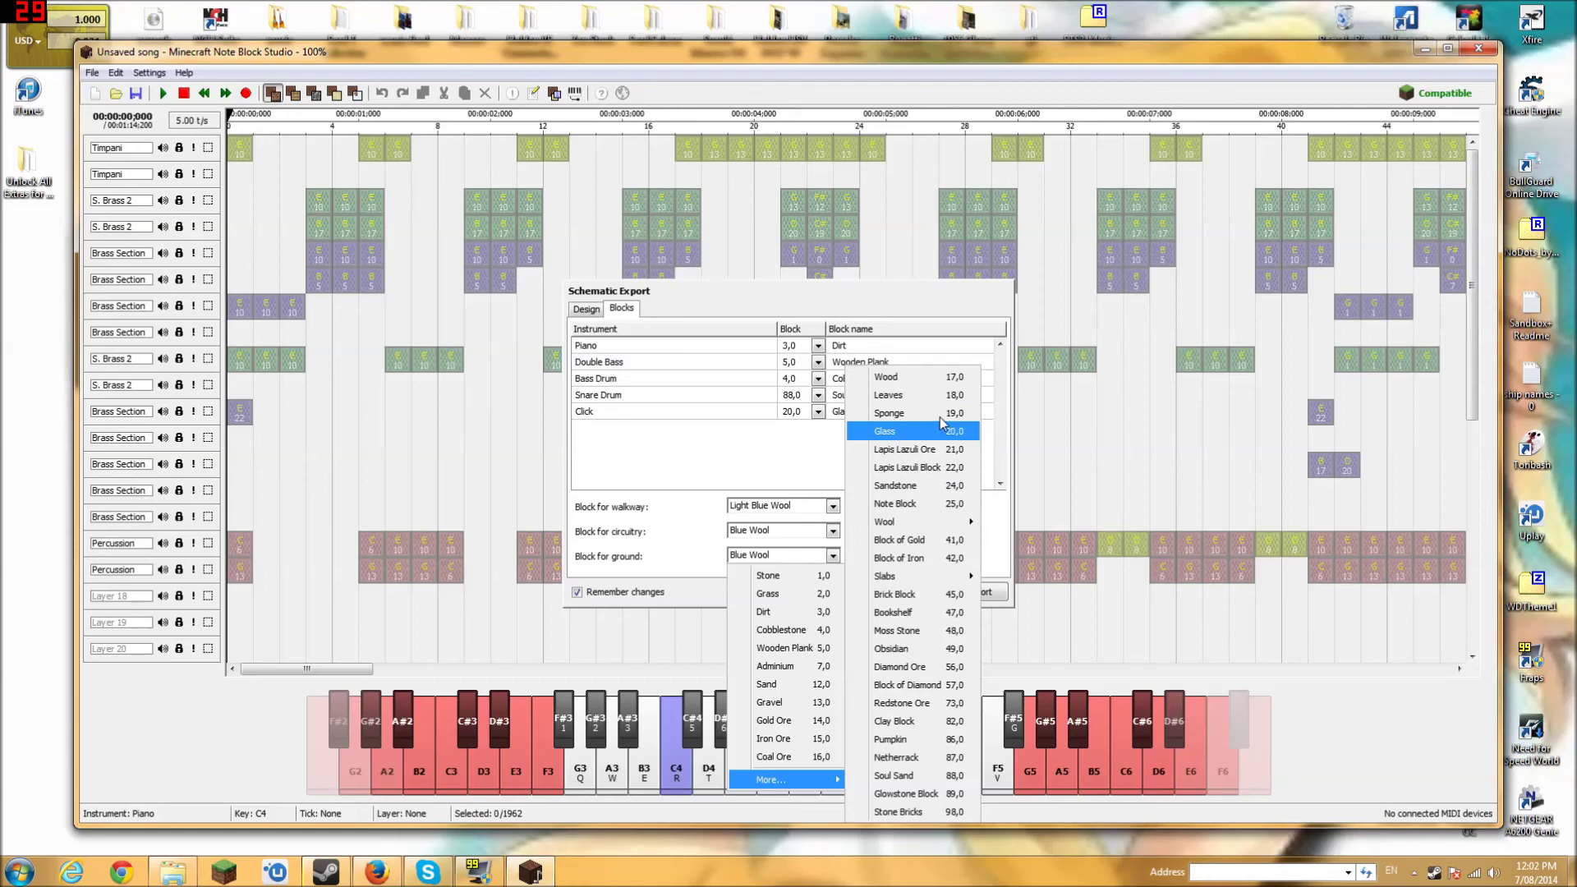
pyautogui.moveTo(940, 528)
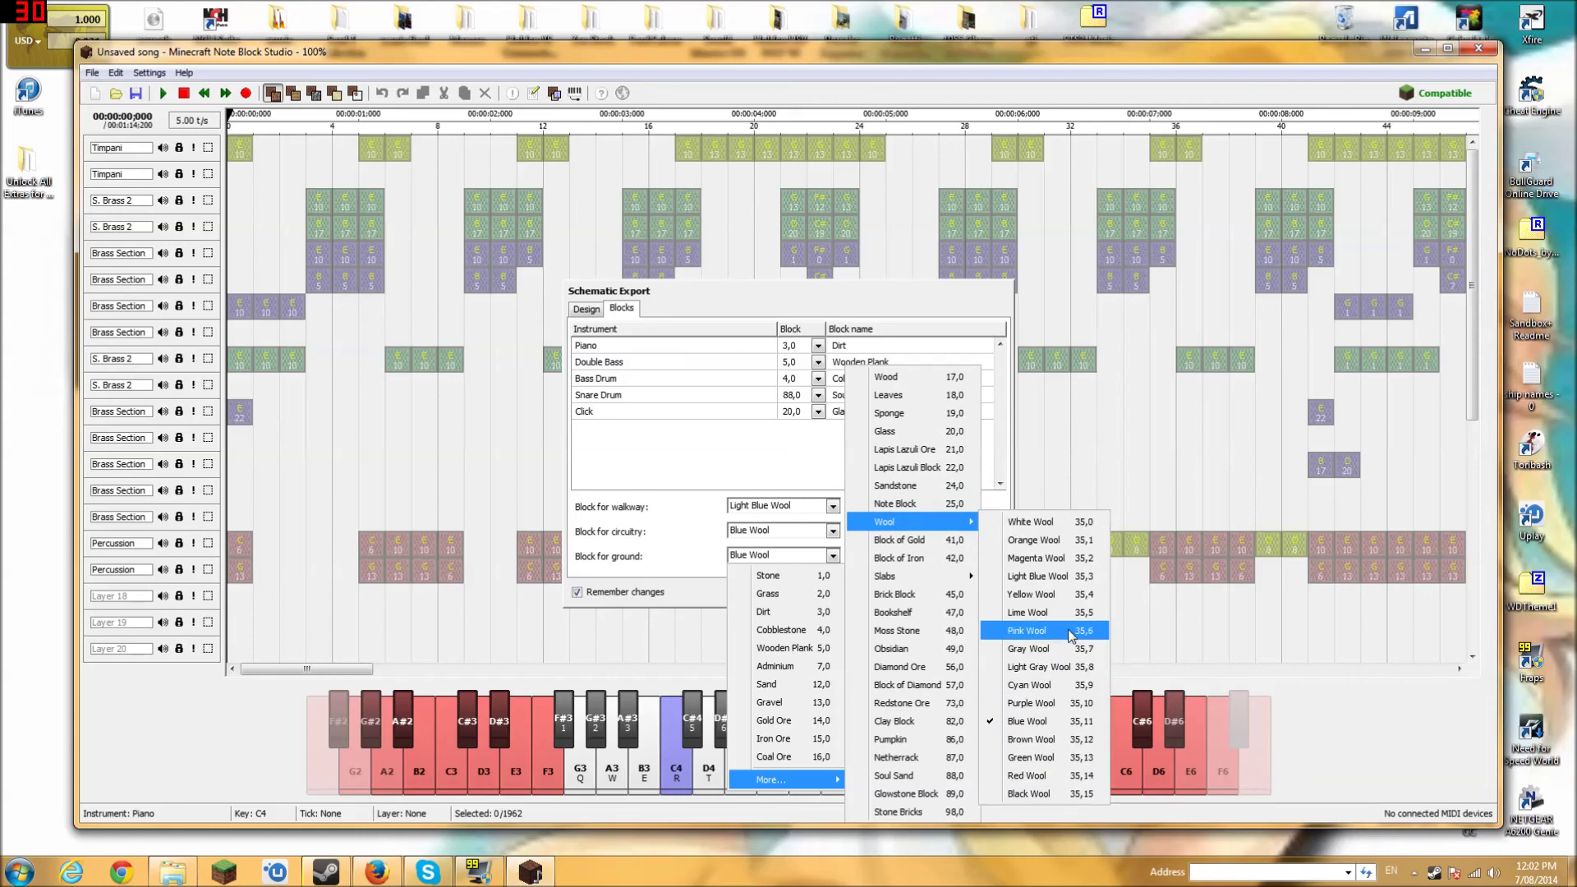
pyautogui.click(1037, 593)
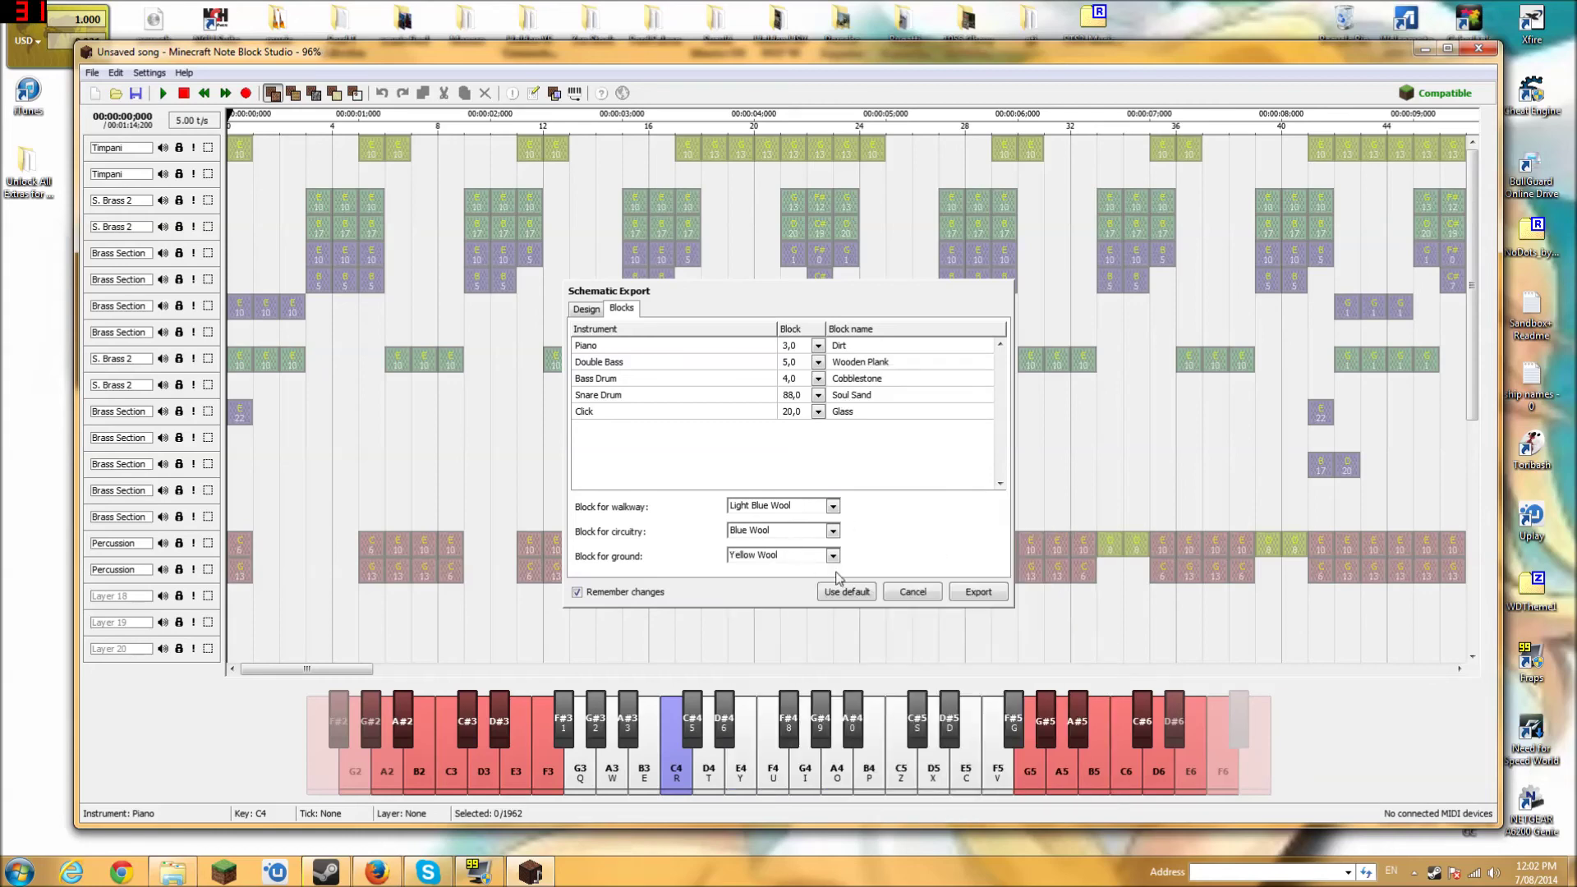
# Export the song as a Minecraft schematic named Doc in the Songs folder and close the export settings.
pyautogui.click(978, 594)
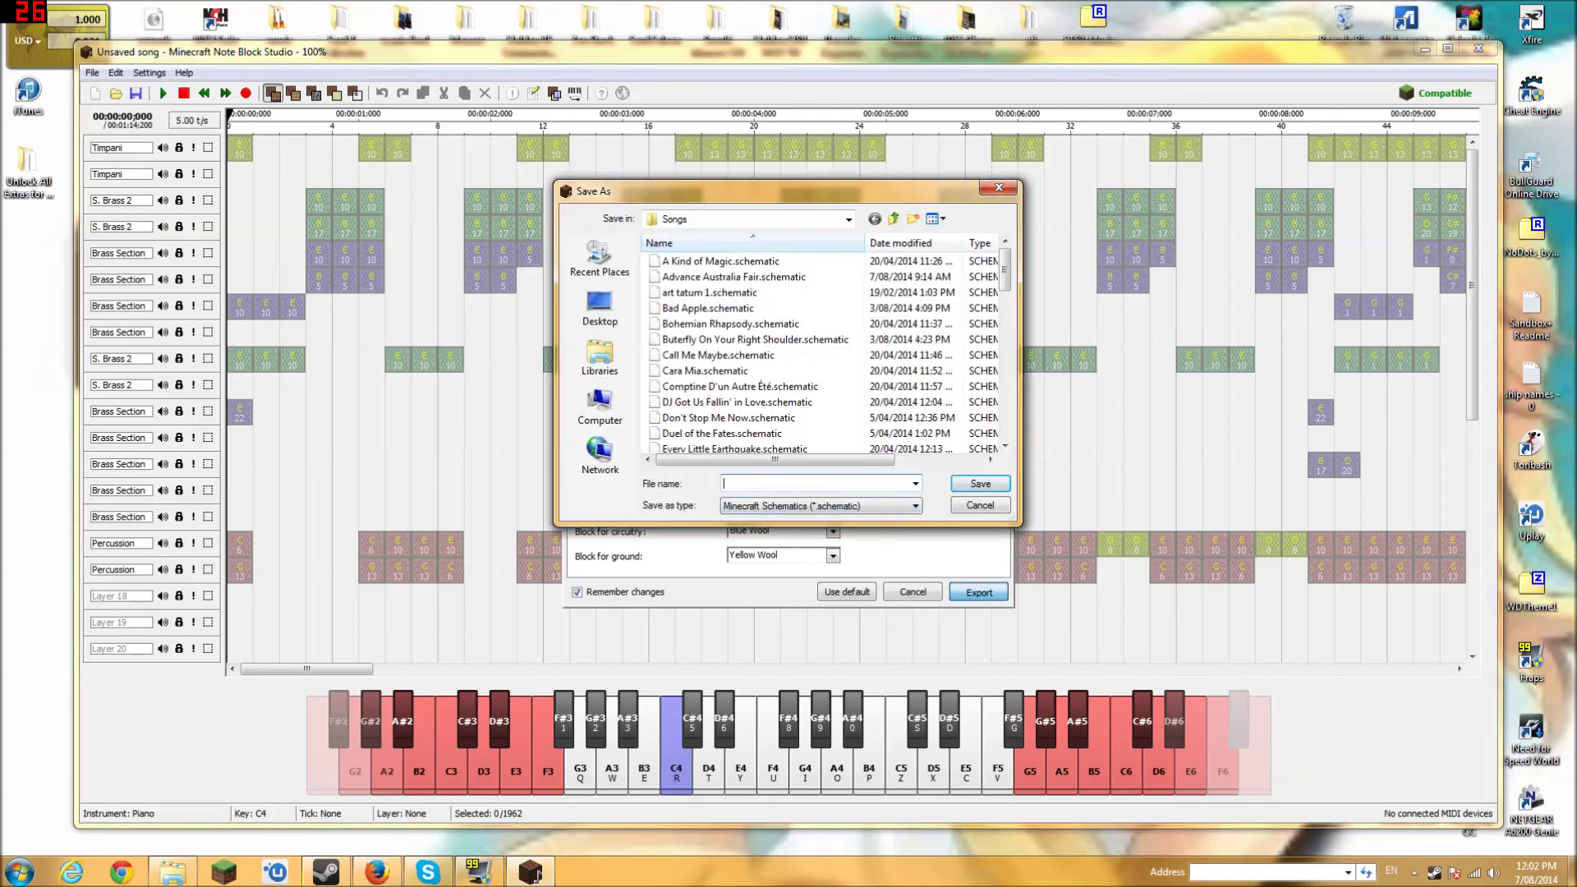
pyautogui.write('Docter Who')
pyautogui.click(980, 491)
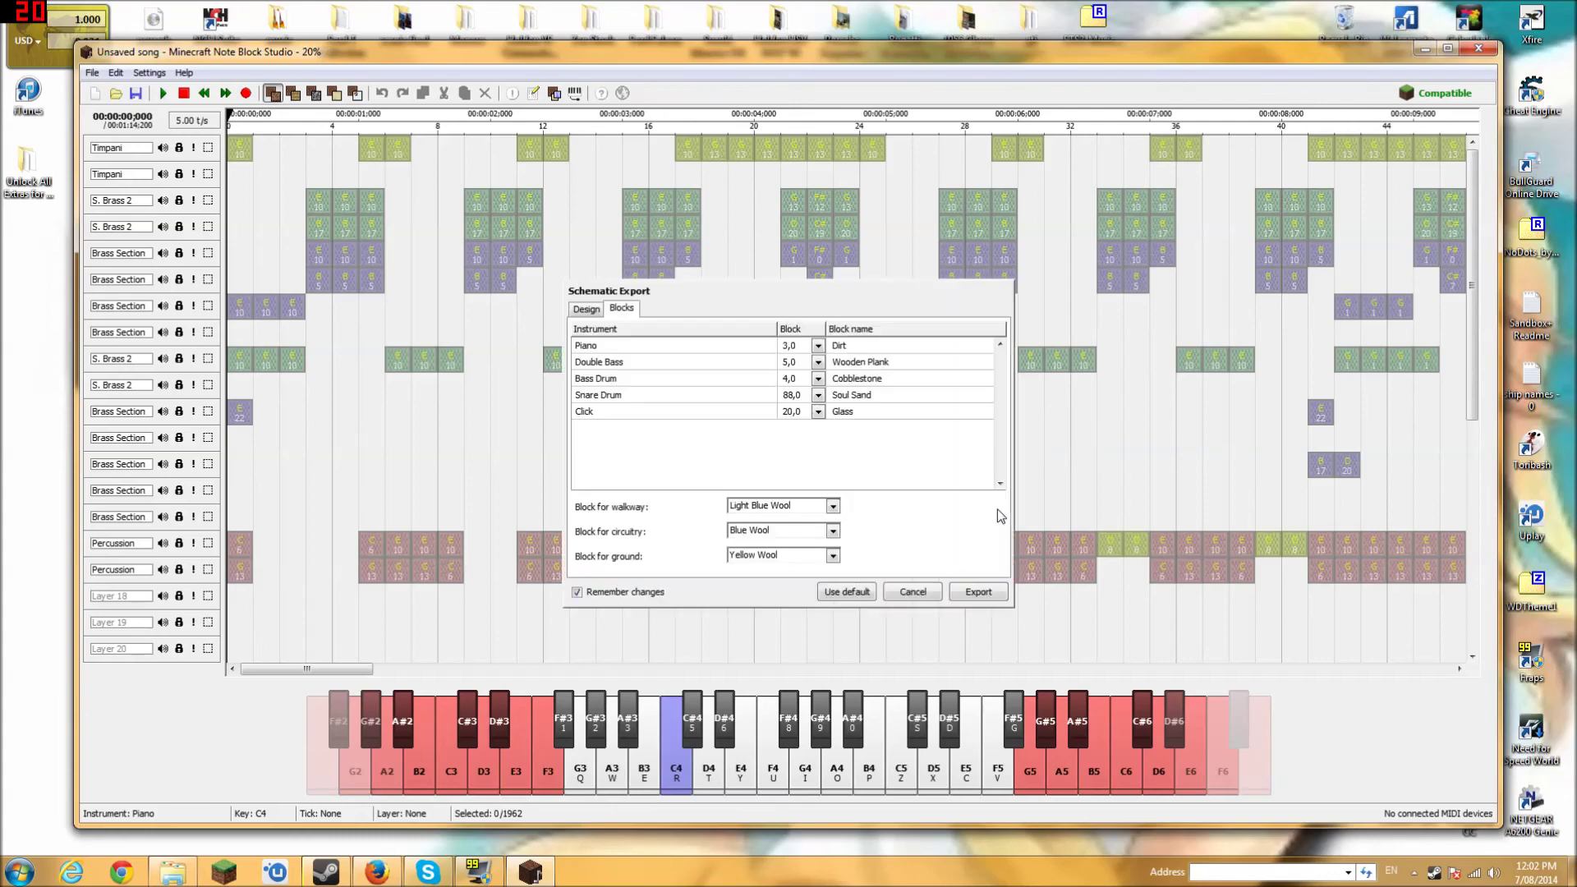
pyautogui.click(910, 591)
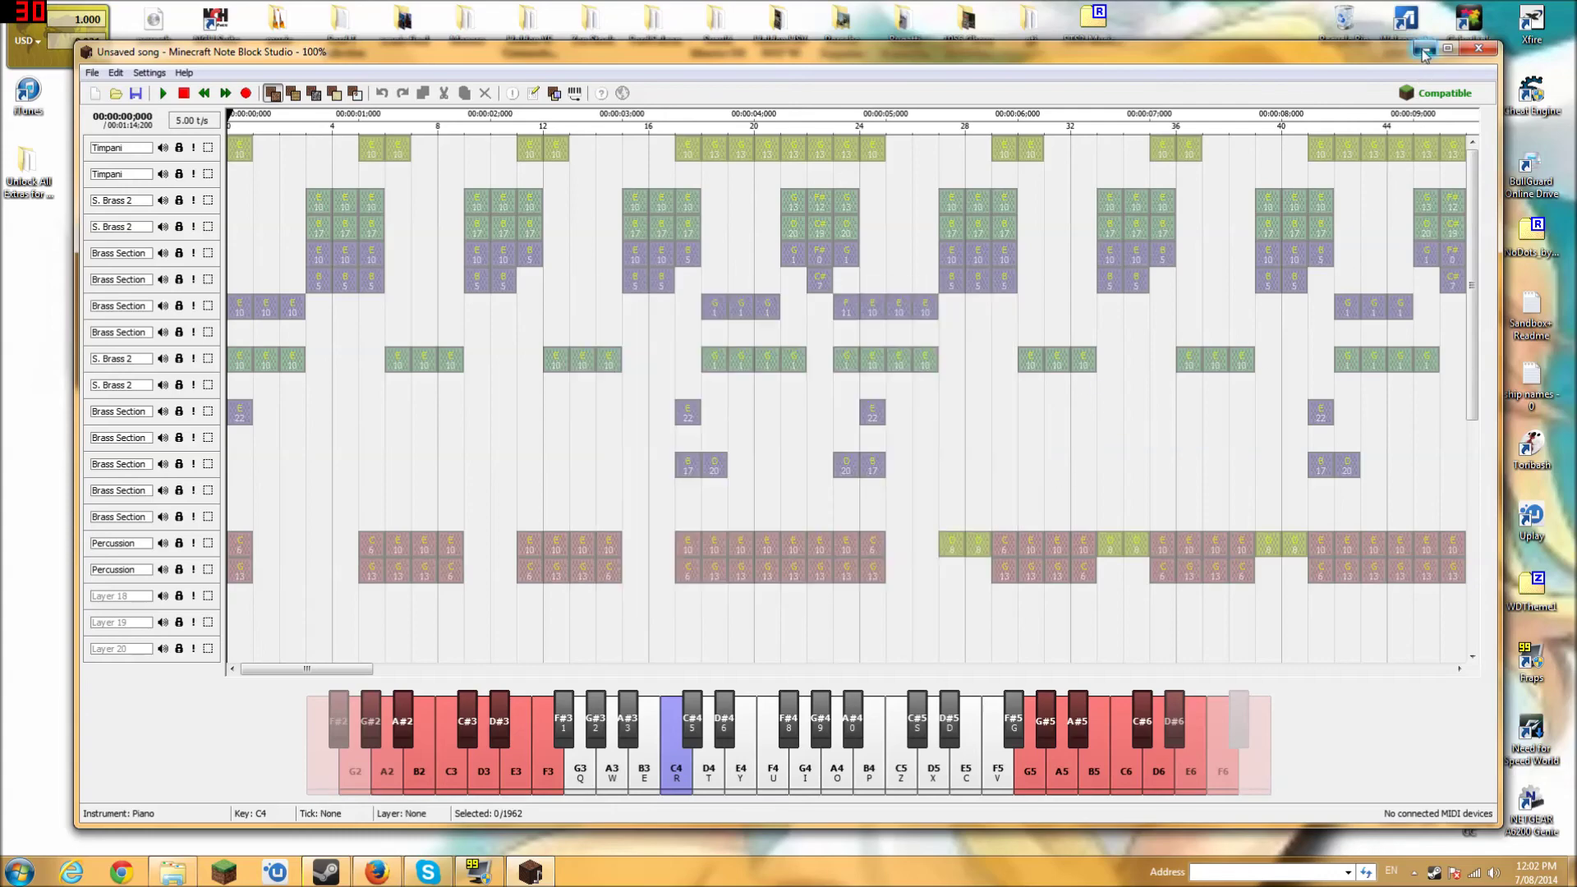
# Minimize the note block program and launch MCEdit from the MCEdit_dev-0.1.8build784.win32 folder in Old System Drive's Profile Desktop folder.
pyautogui.click(1422, 50)
pyautogui.doubleClick(1351, 240)
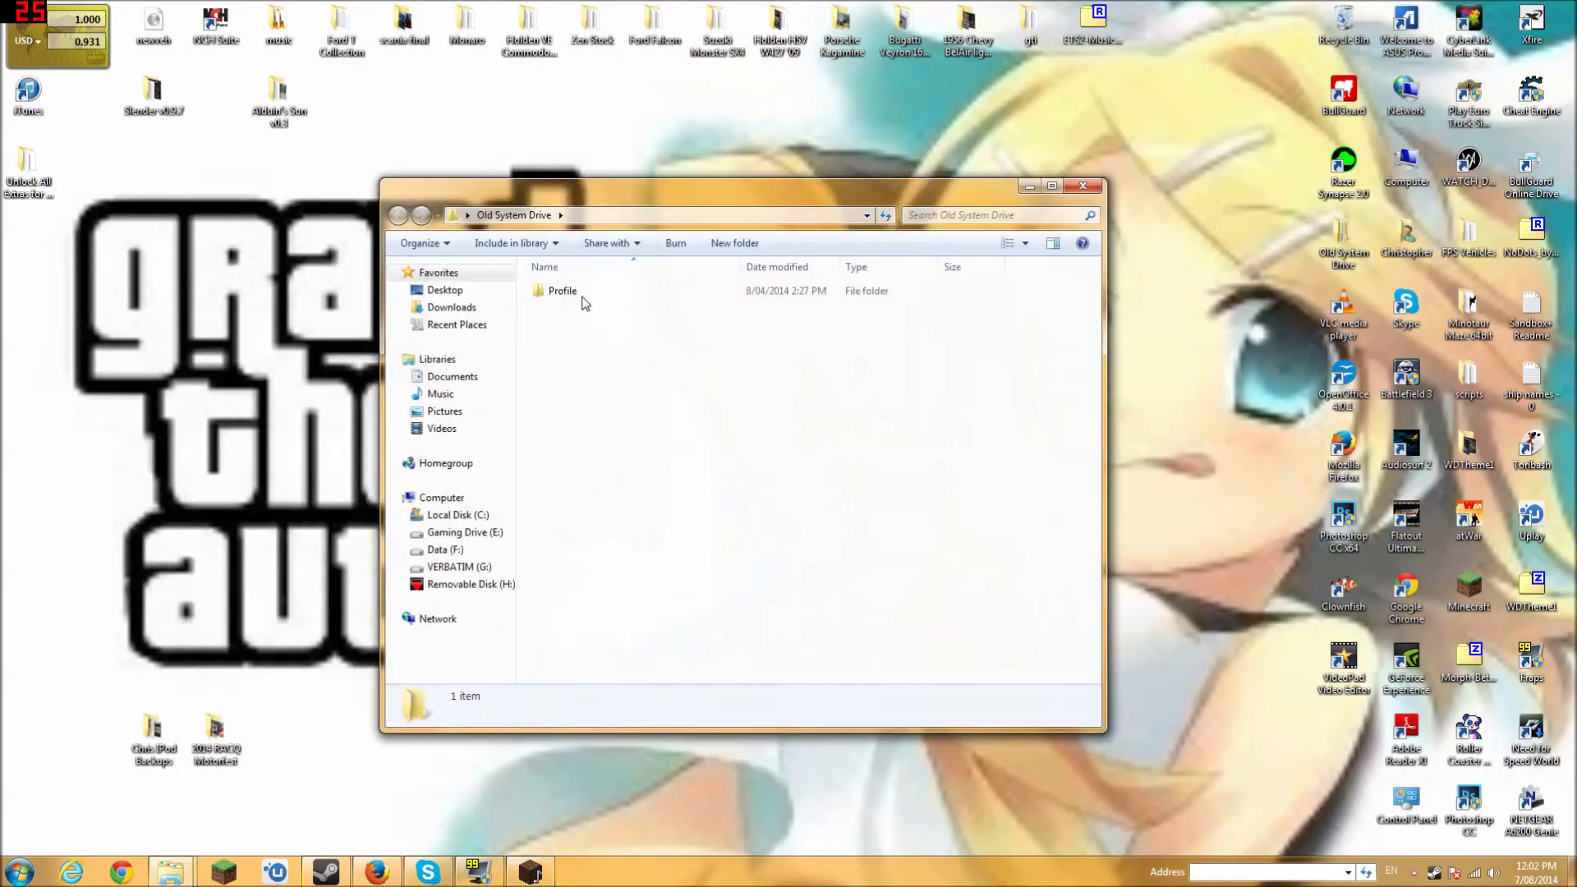
pyautogui.doubleClick(582, 297)
pyautogui.doubleClick(566, 325)
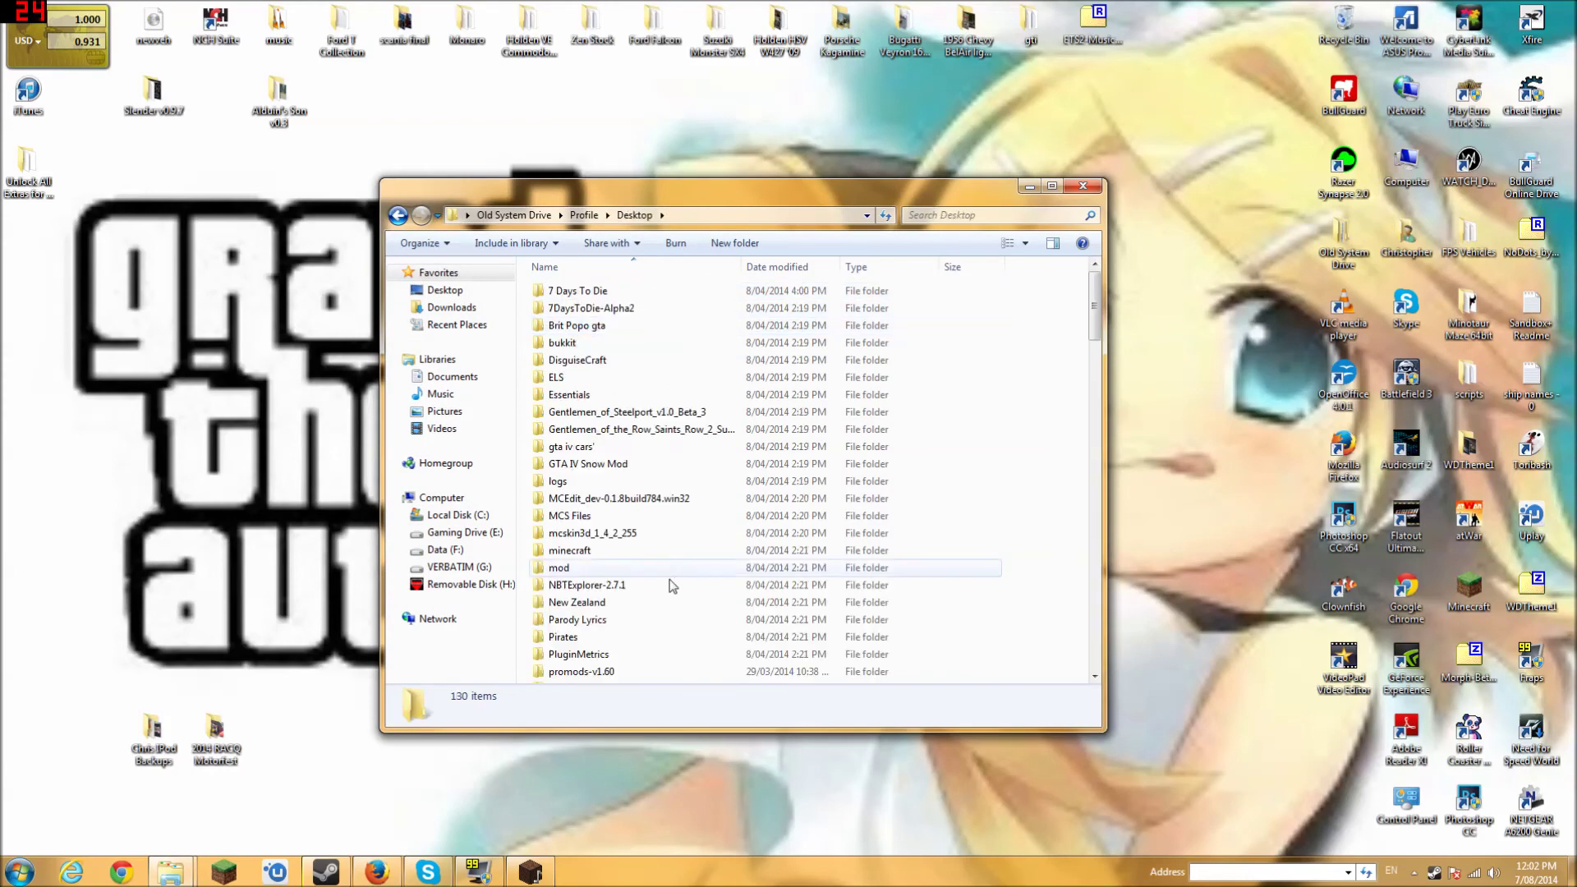
pyautogui.doubleClick(672, 533)
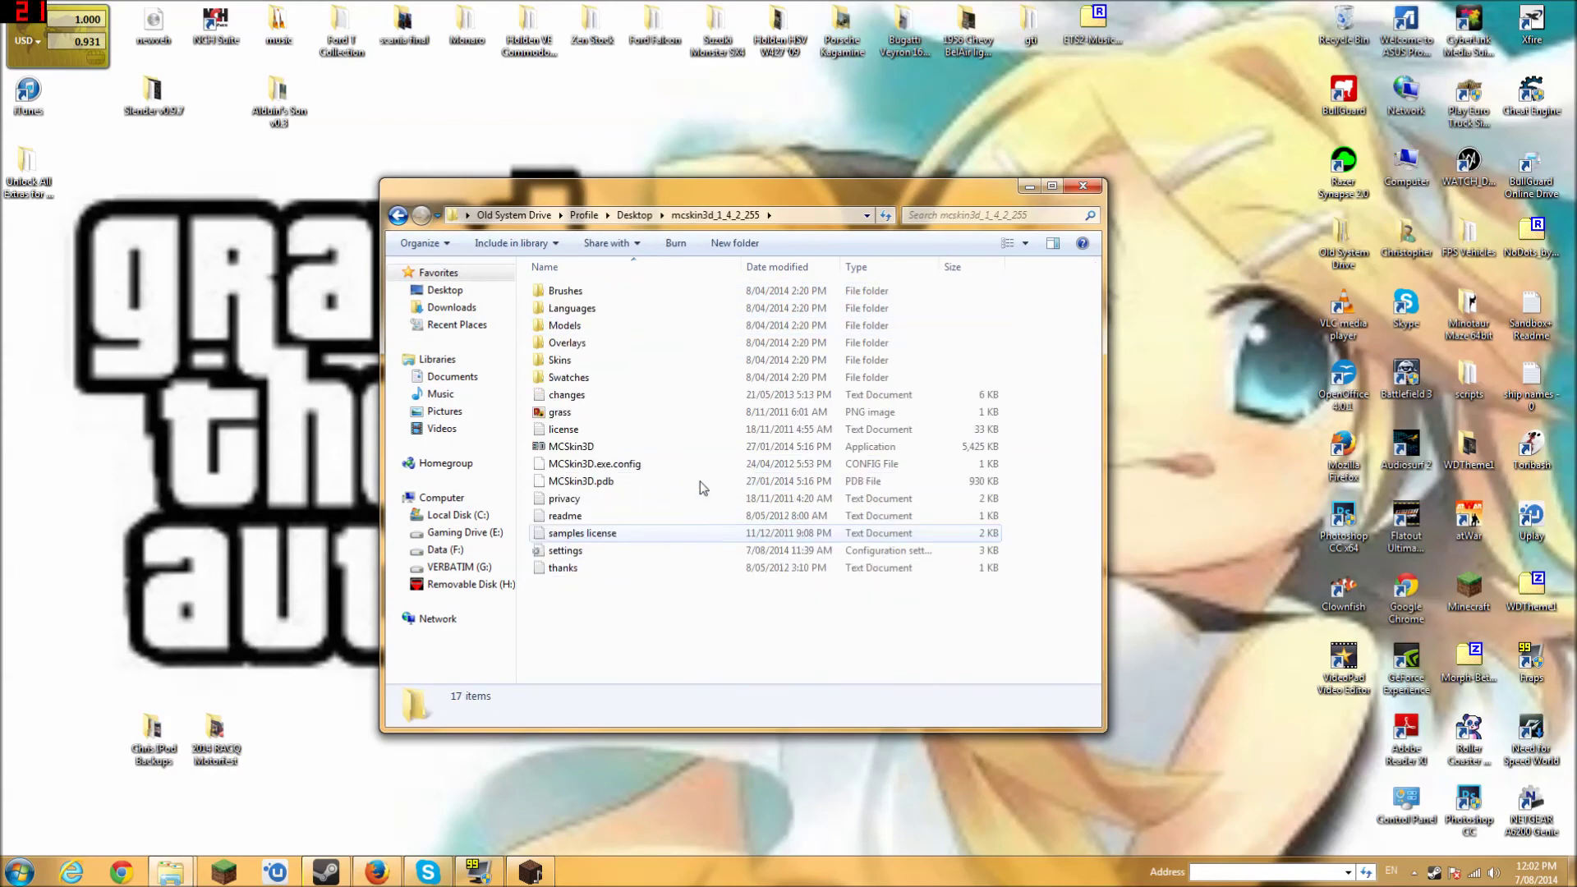
pyautogui.press('BackSpace')
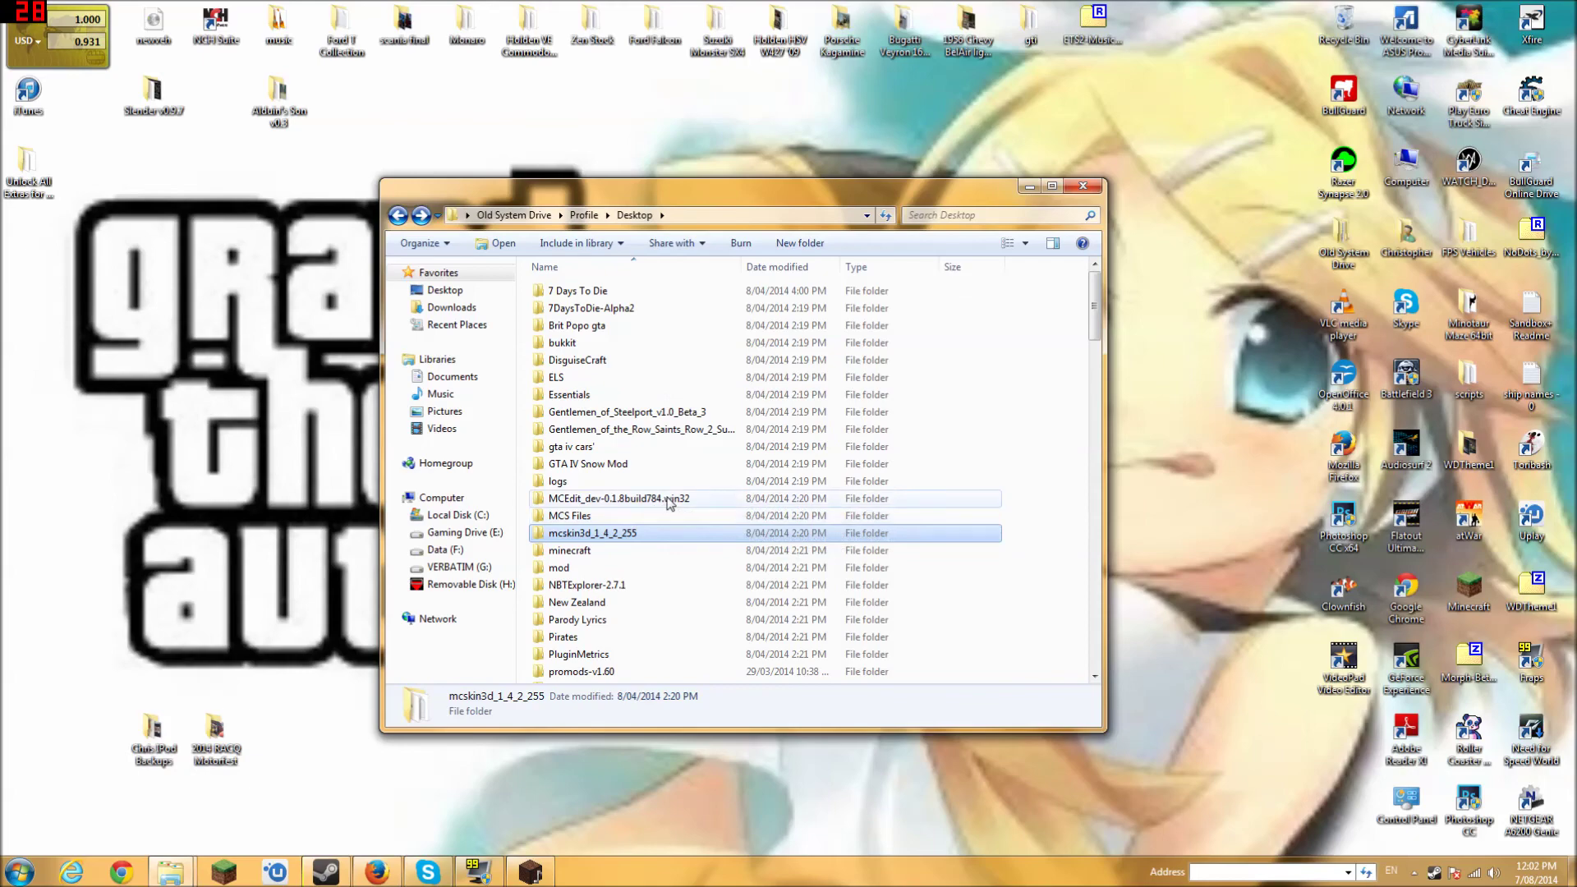
pyautogui.doubleClick(670, 497)
pyautogui.doubleClick(564, 377)
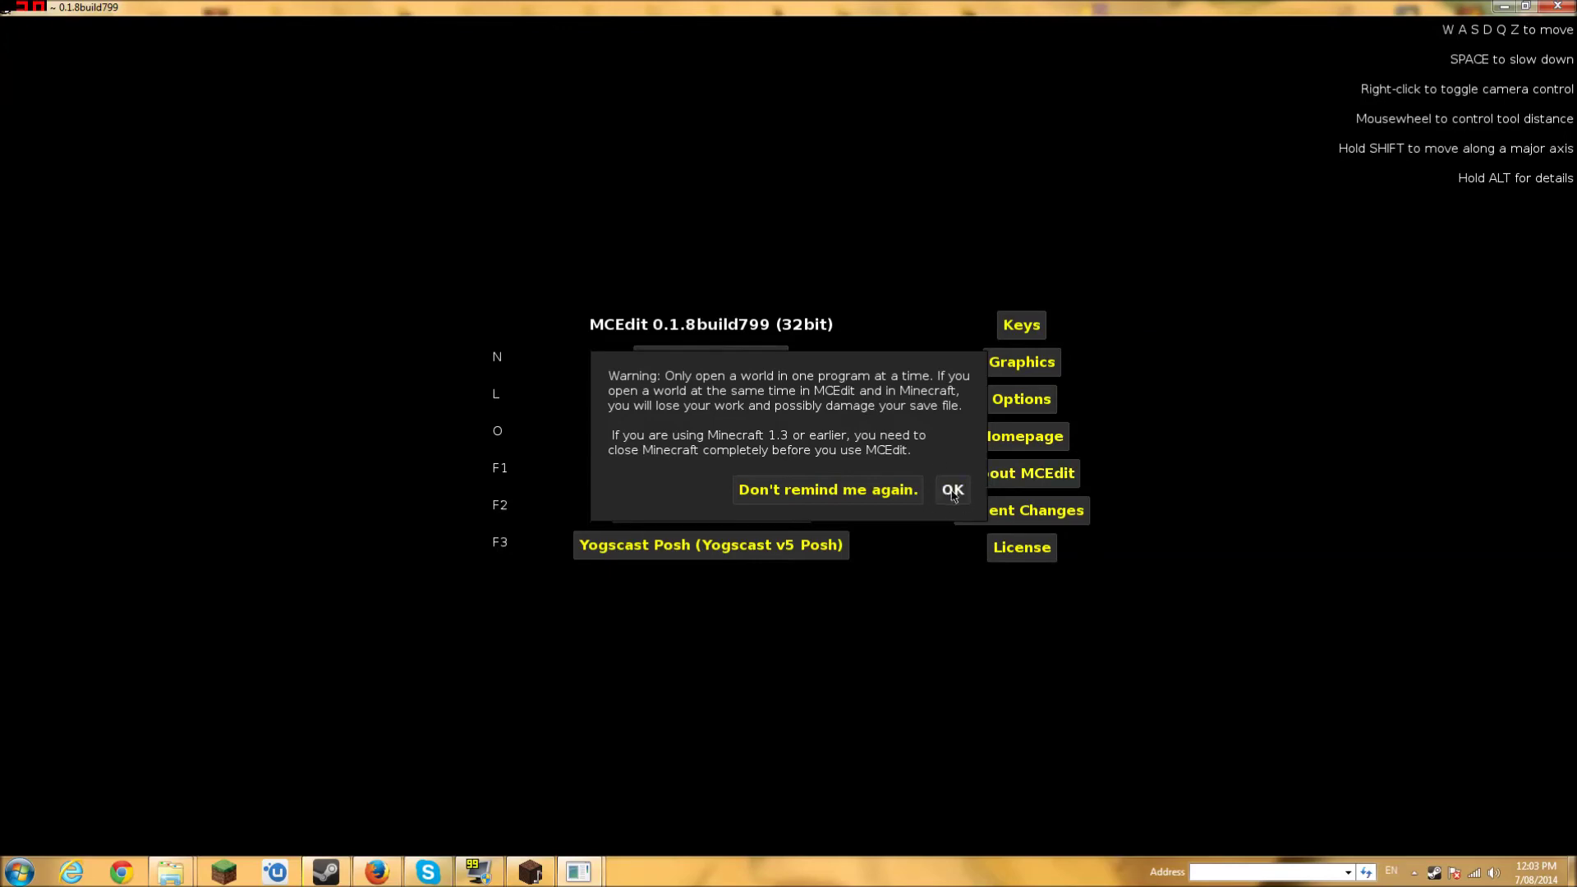
# Browse the saved Minecraft levels, cancel the file selection and load the recent world named music.
pyautogui.click(953, 493)
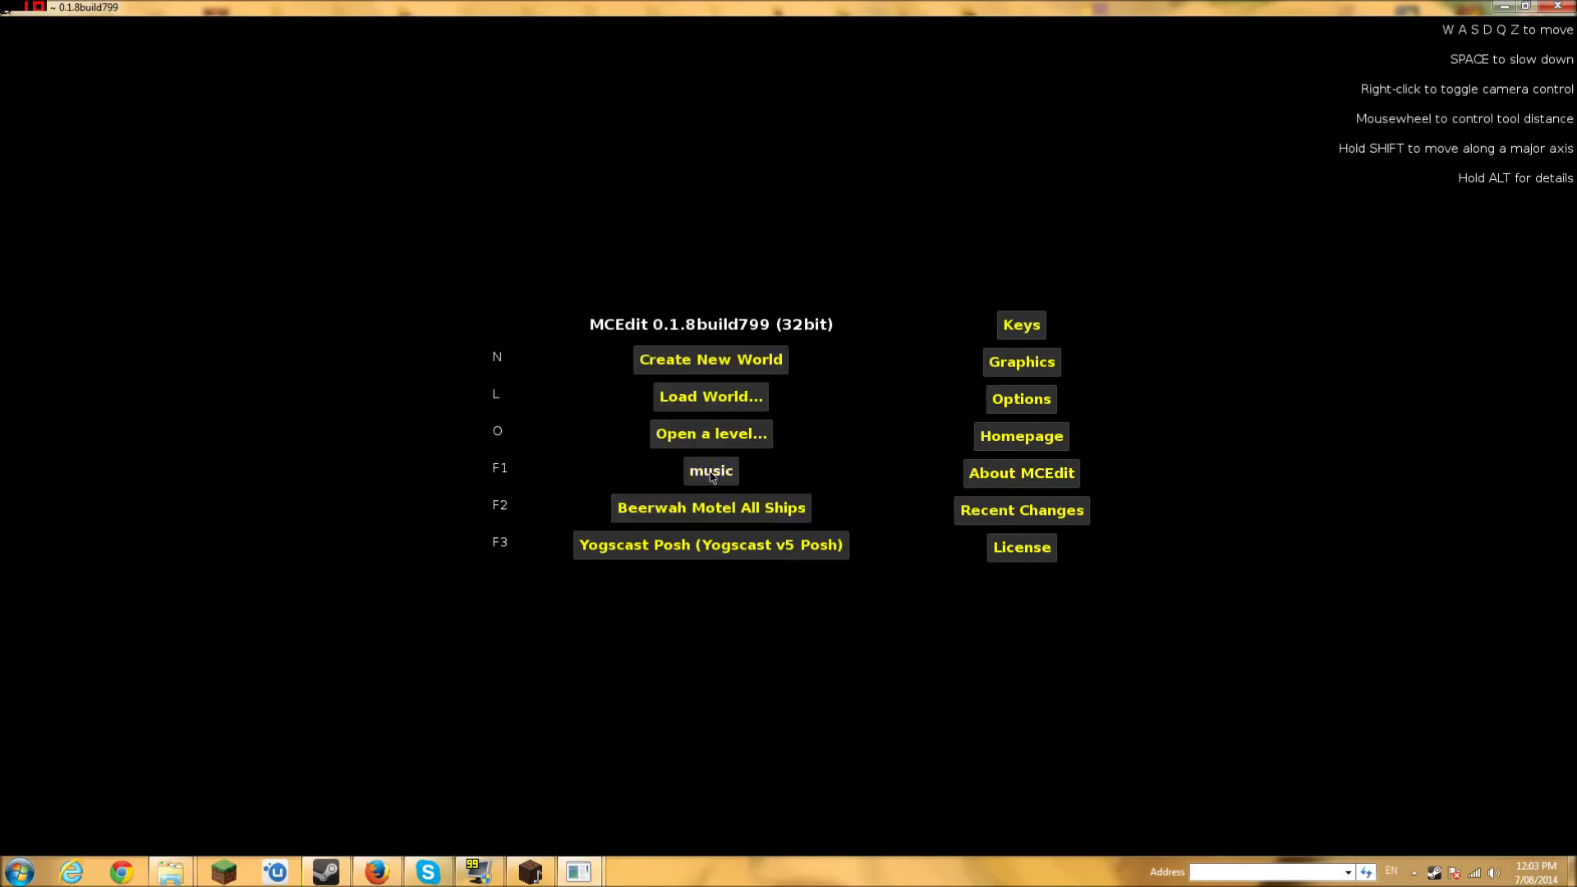
pyautogui.click(726, 445)
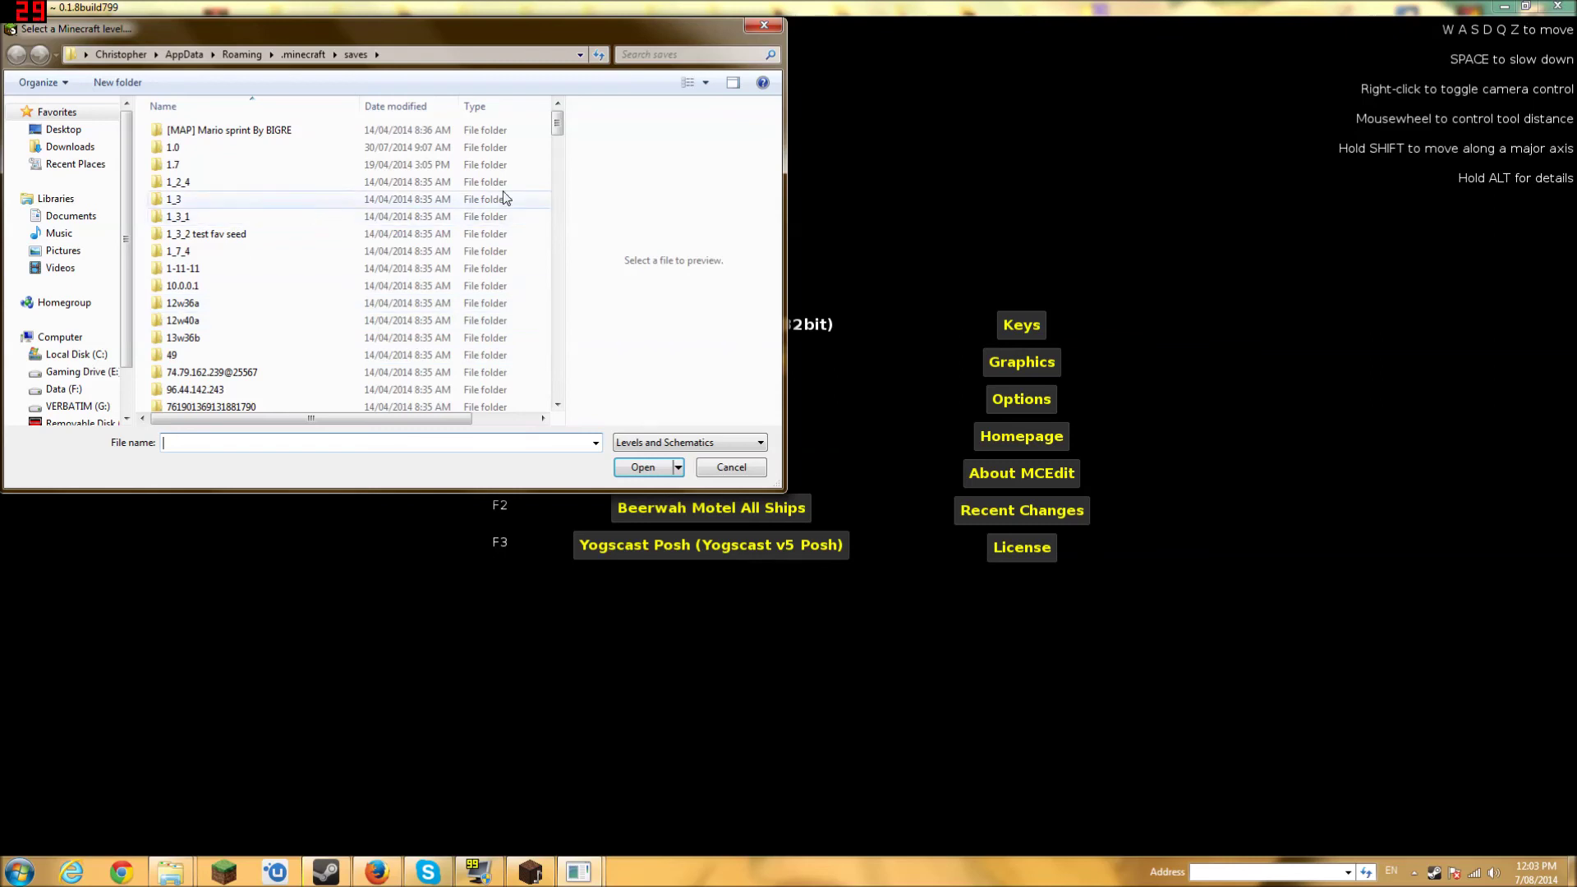
pyautogui.moveTo(561, 135); pyautogui.dragTo(557, 201)
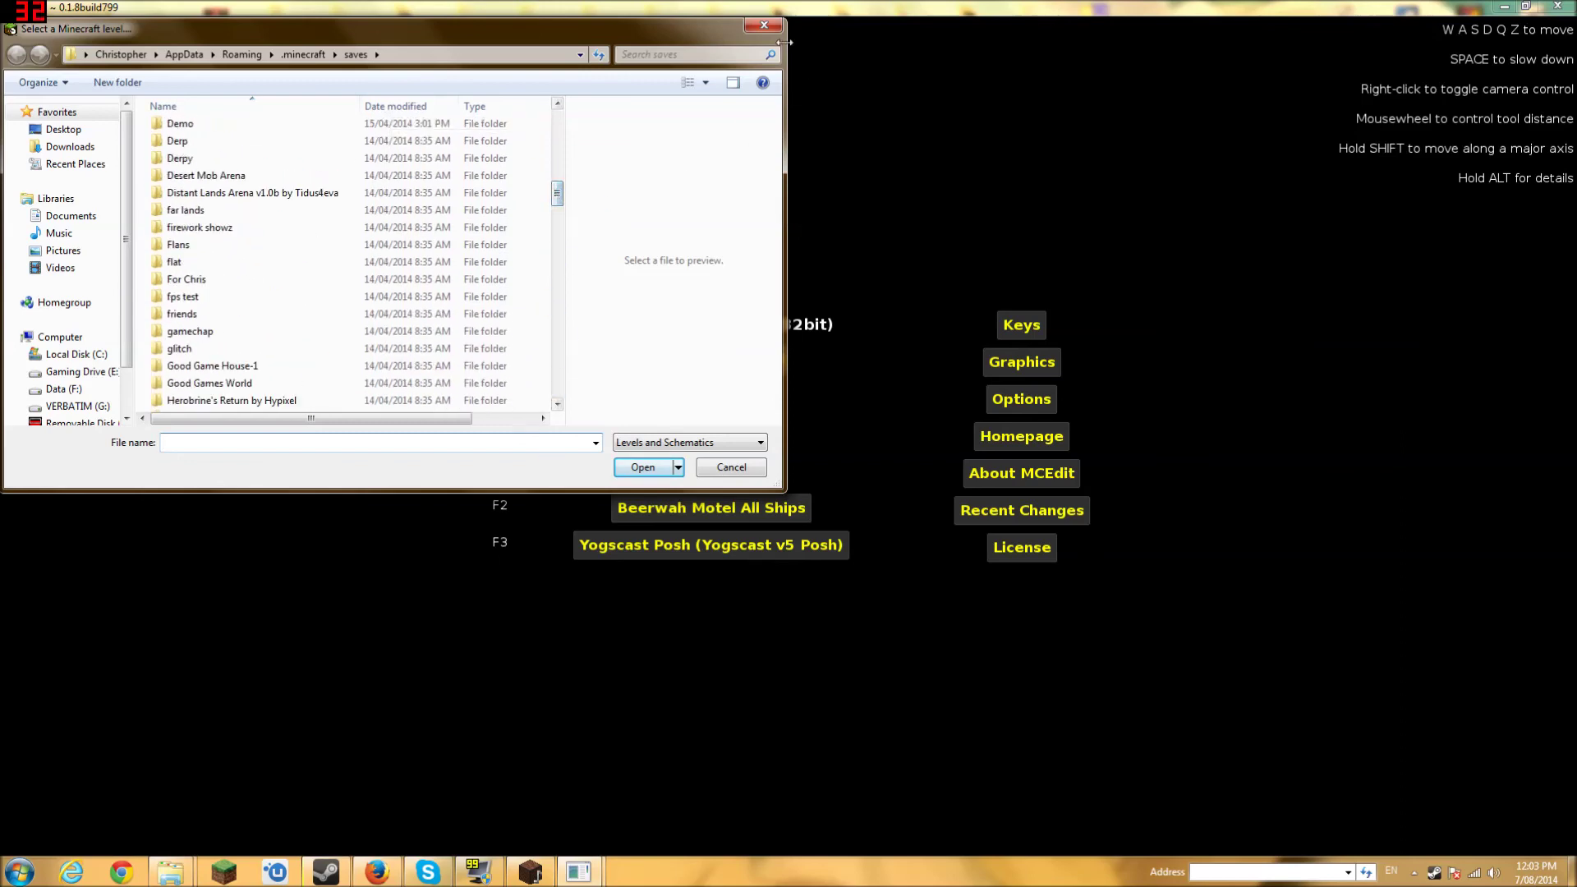
pyautogui.click(775, 31)
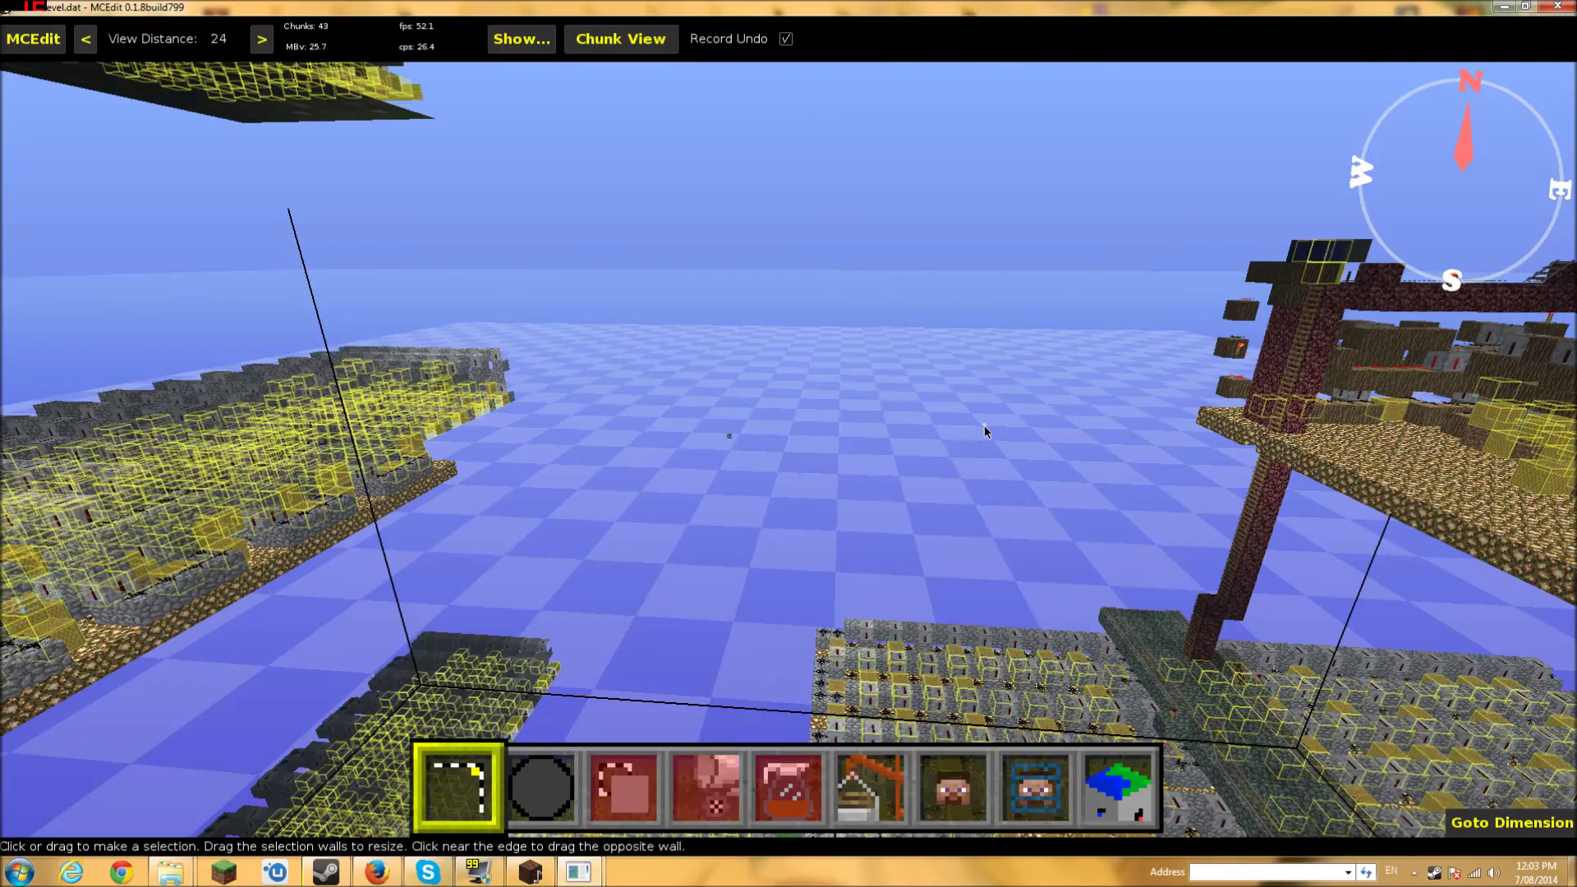
# Choose Docter Who.schematic for import from the Minecraft Note Block Studio Songs folder on Gaming Drive (E:).
pyautogui.press('s')
pyautogui.rightClick(812, 470)
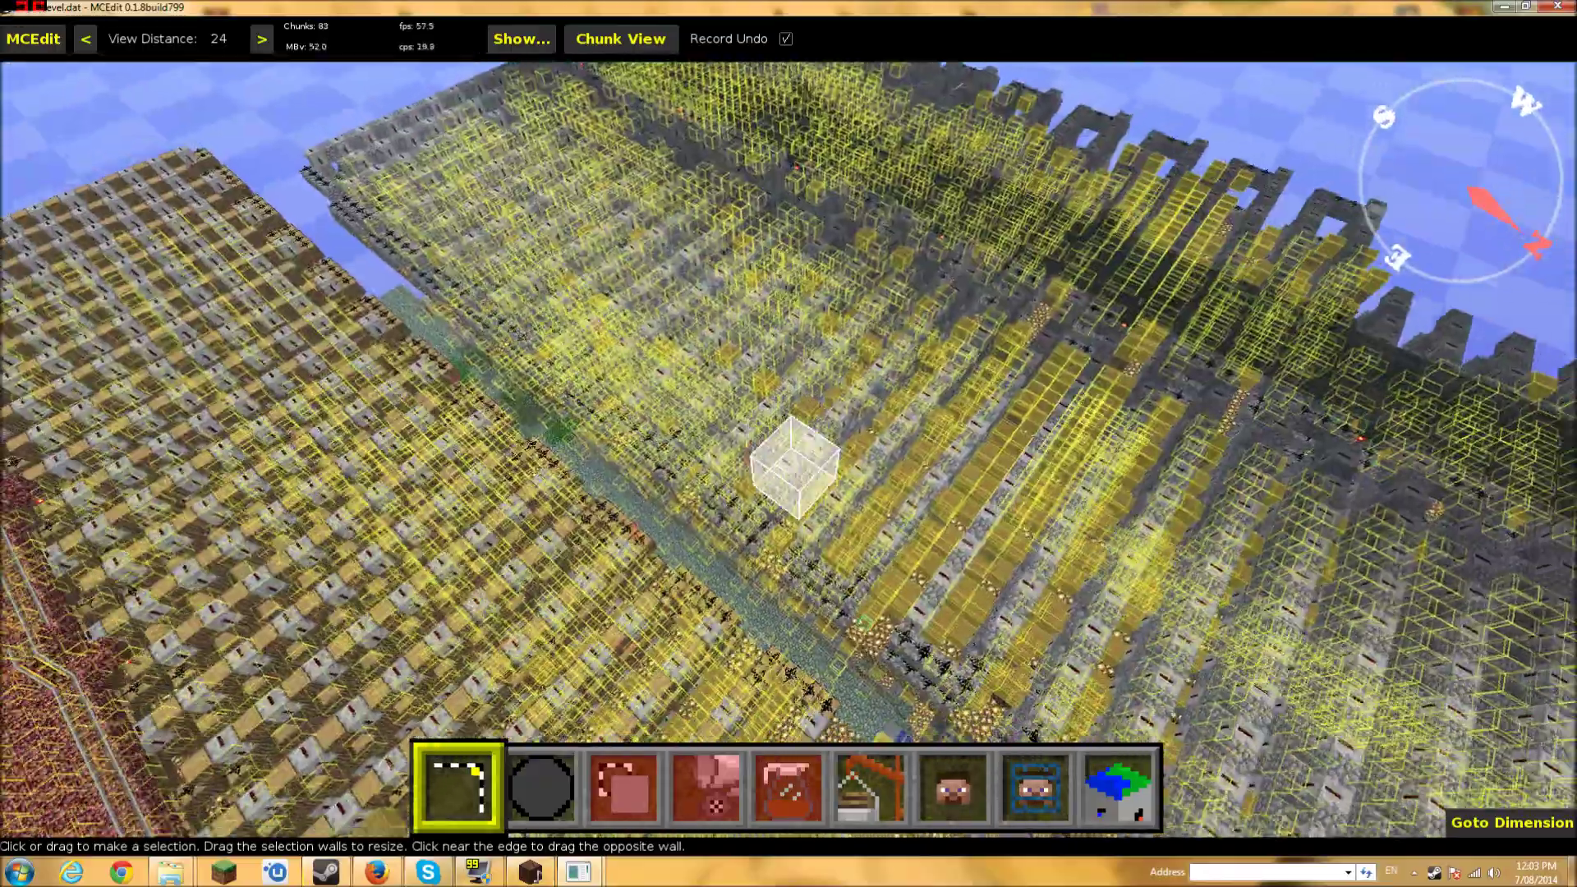
pyautogui.rightClick(813, 476)
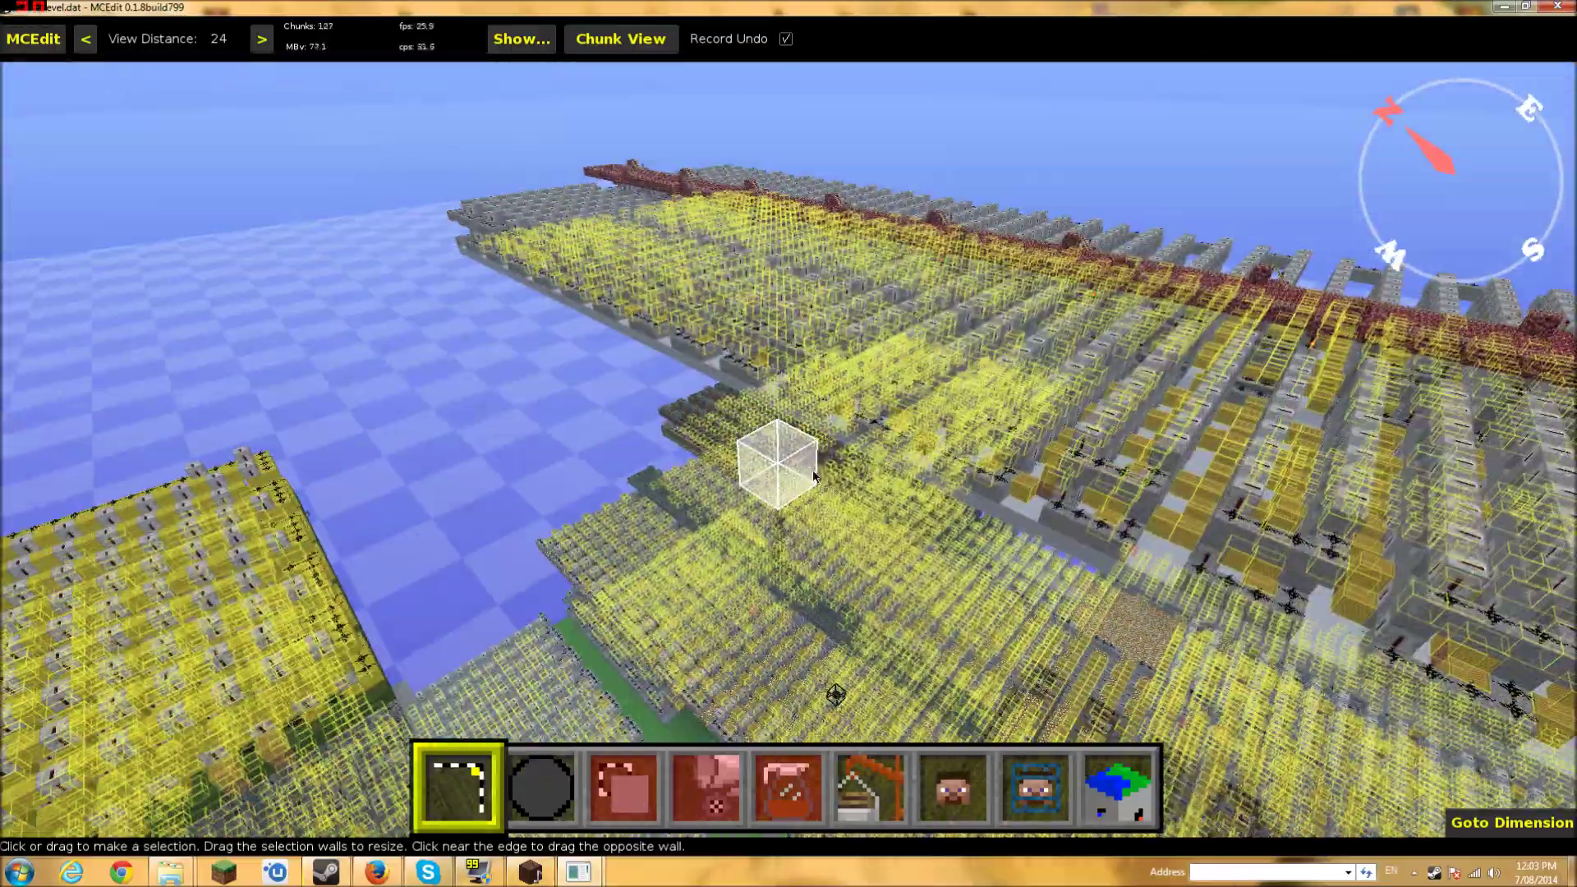
pyautogui.press('s')
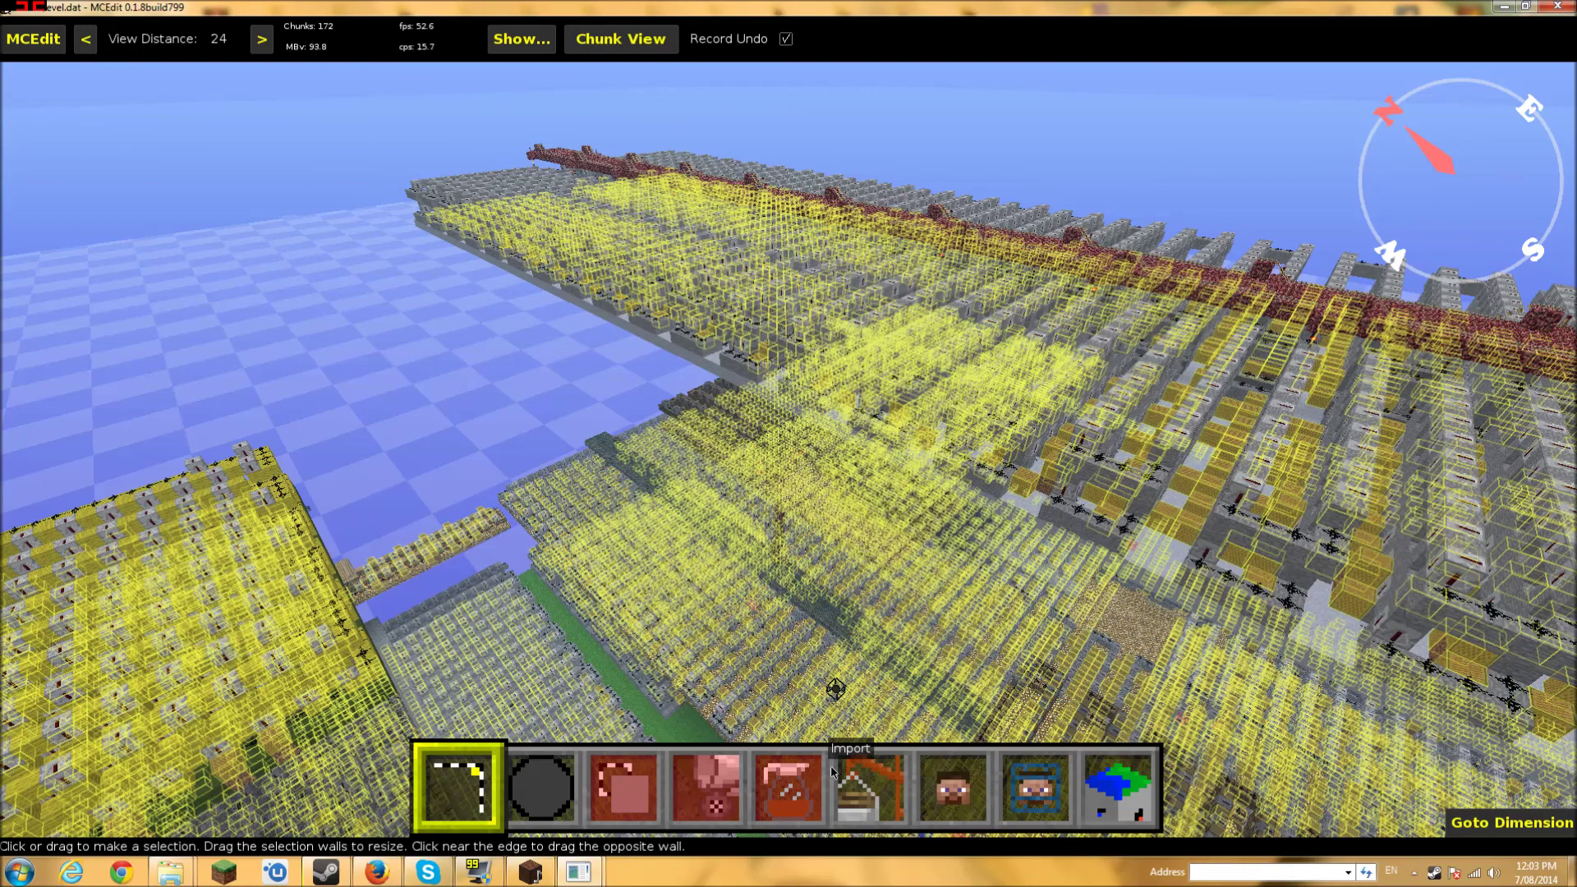
pyautogui.click(862, 786)
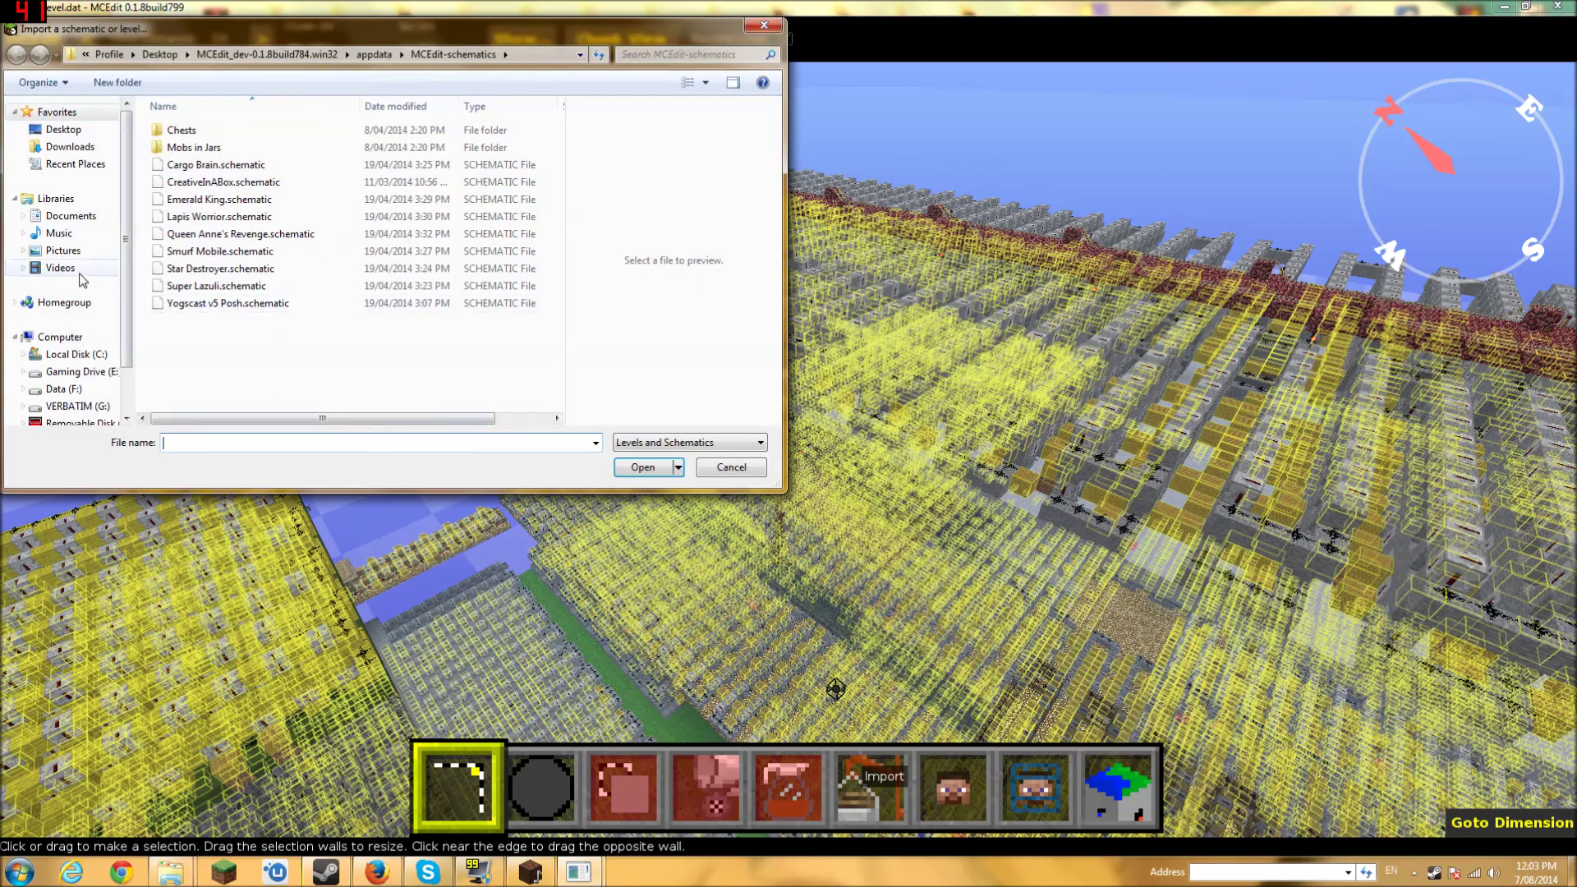
pyautogui.click(82, 372)
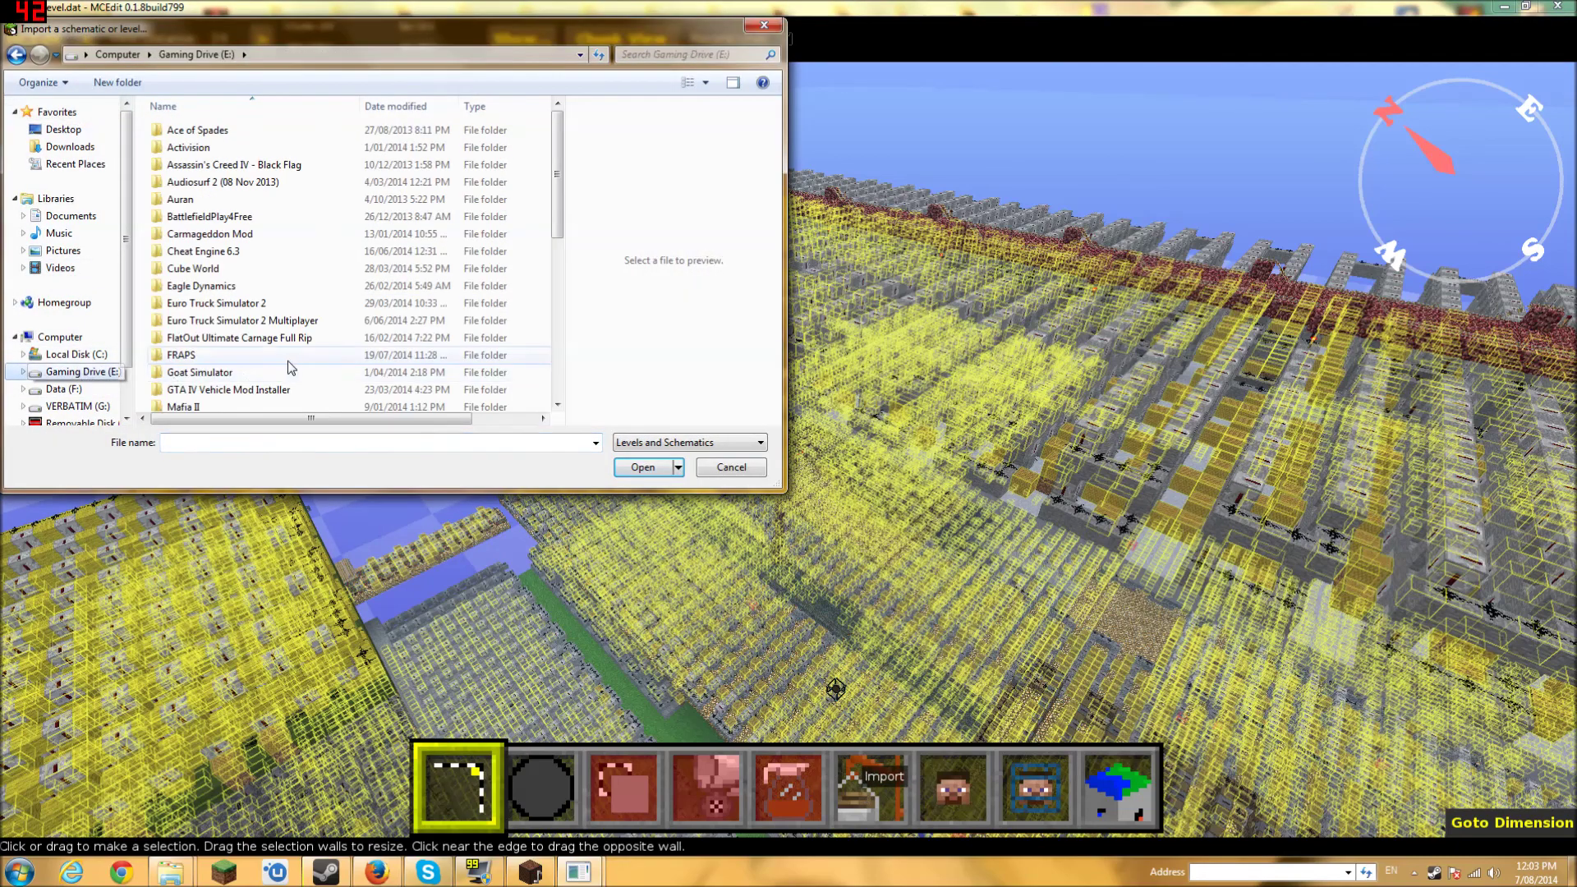
pyautogui.scroll(-1, 313, 362)
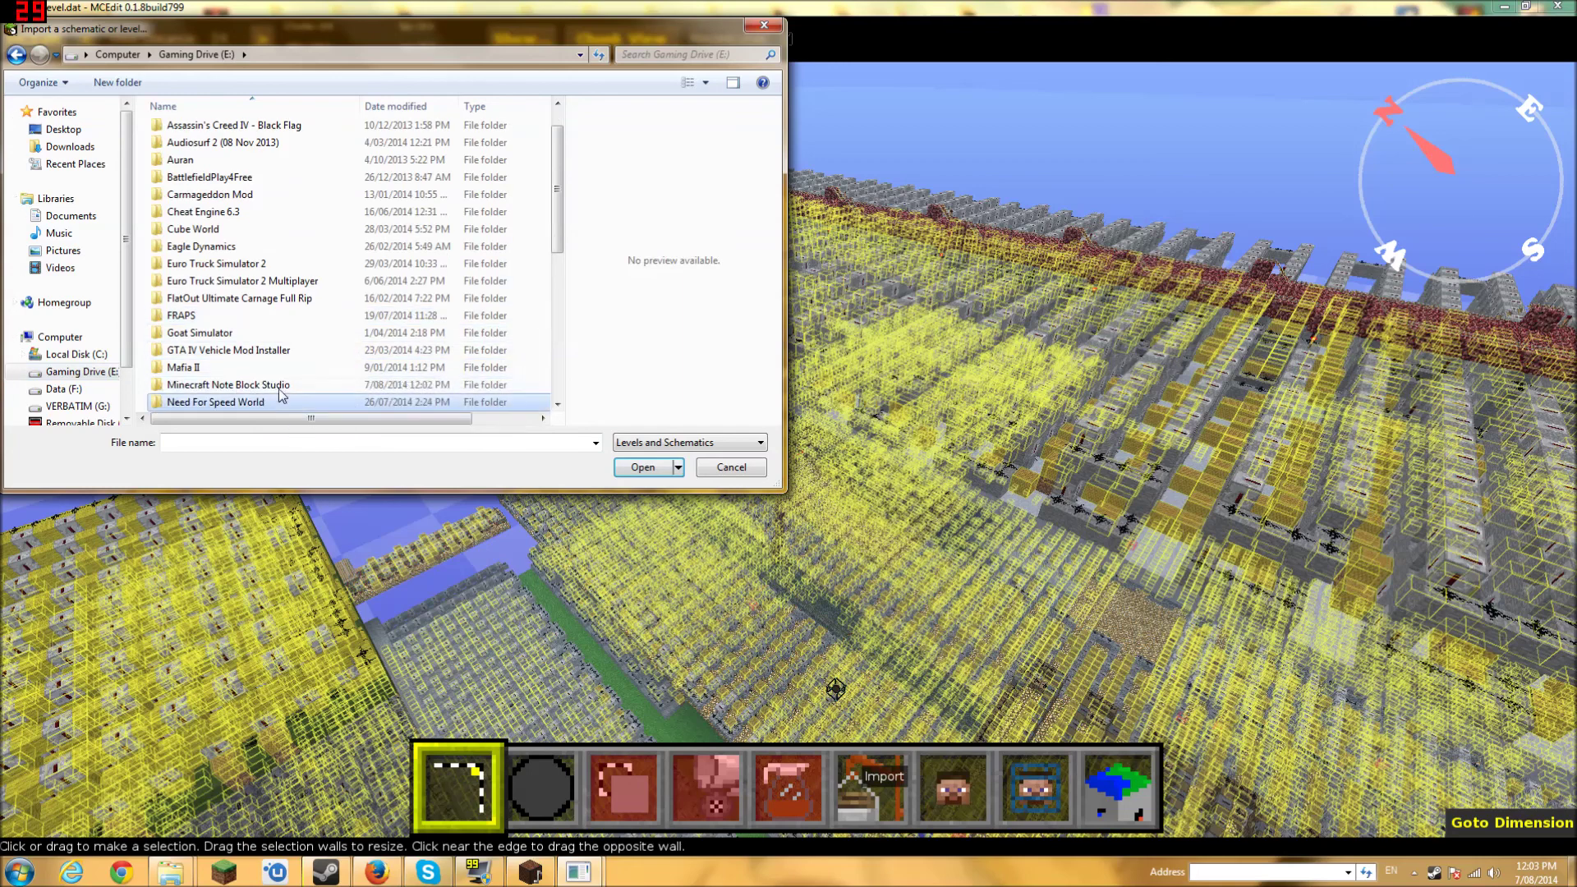
pyautogui.doubleClick(279, 389)
pyautogui.doubleClick(189, 148)
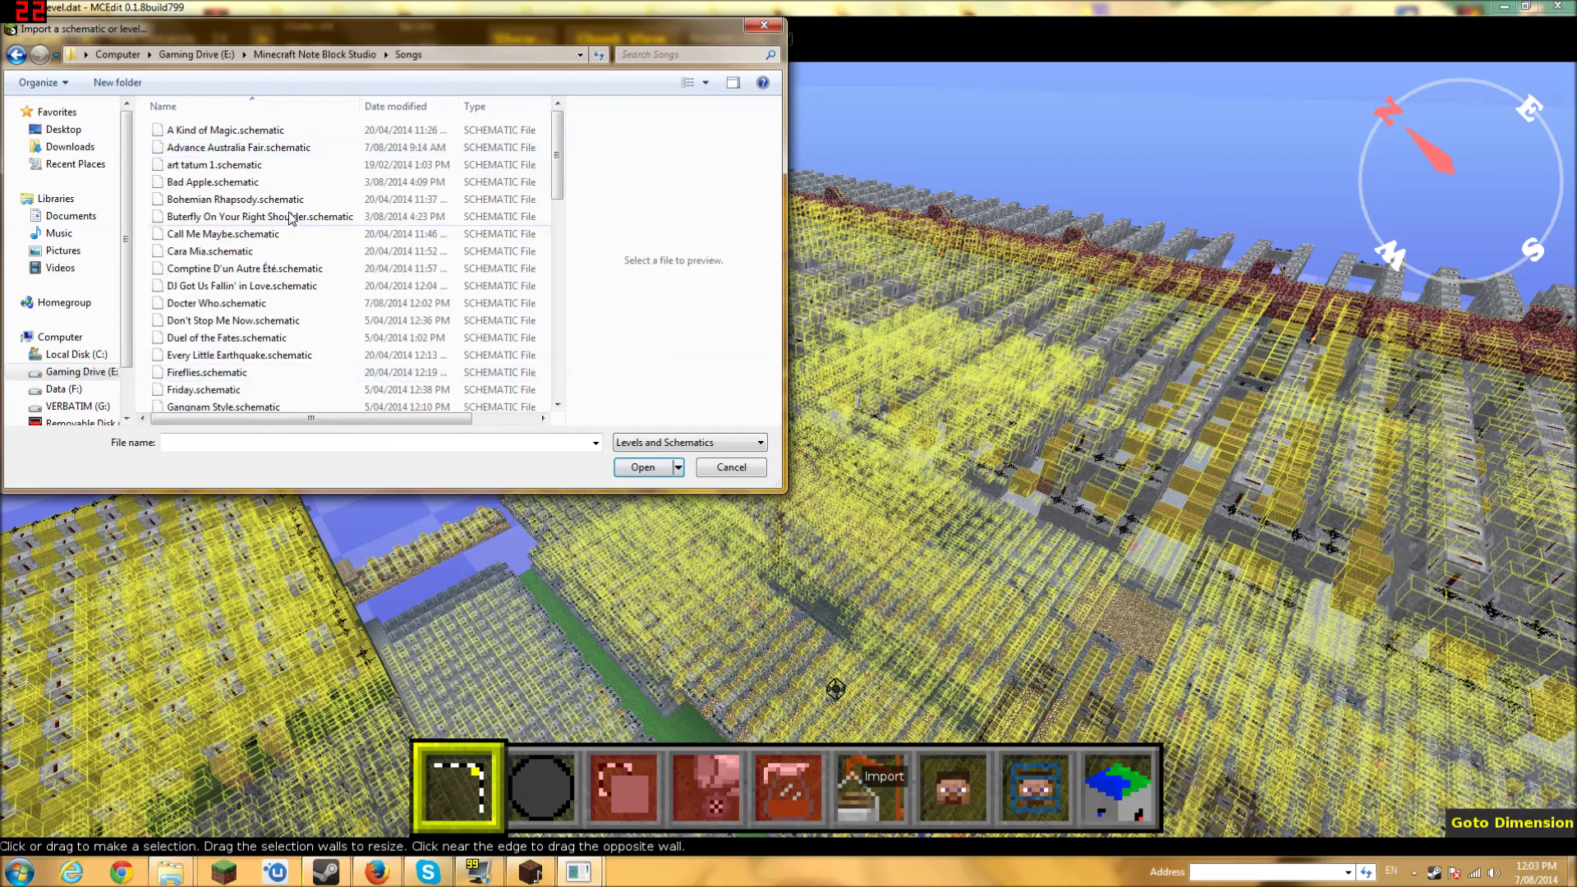
pyautogui.click(238, 286)
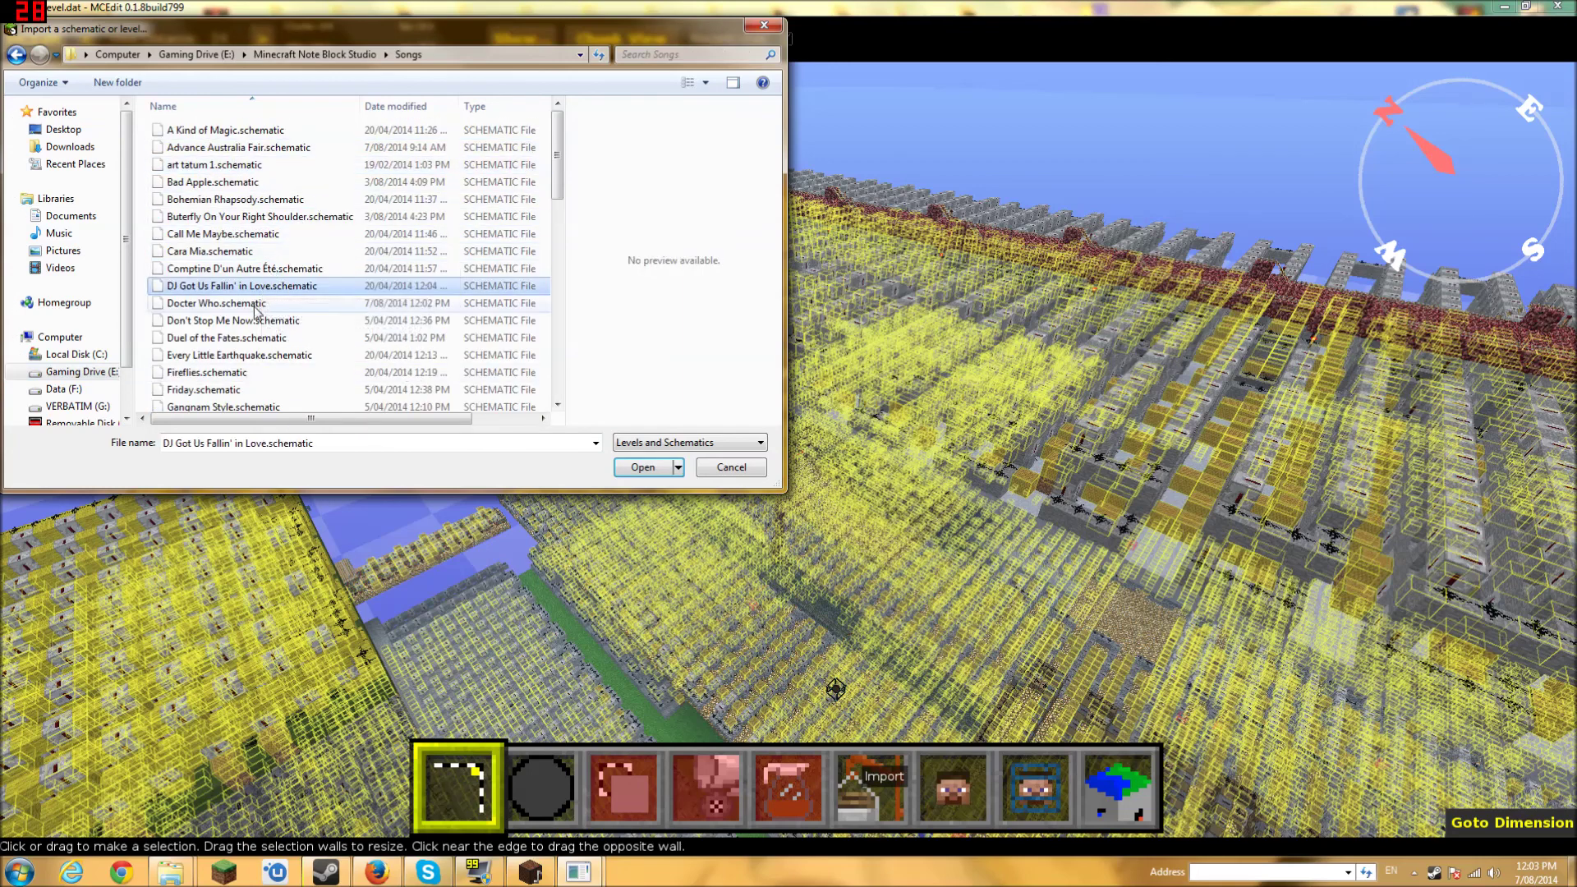
pyautogui.click(645, 467)
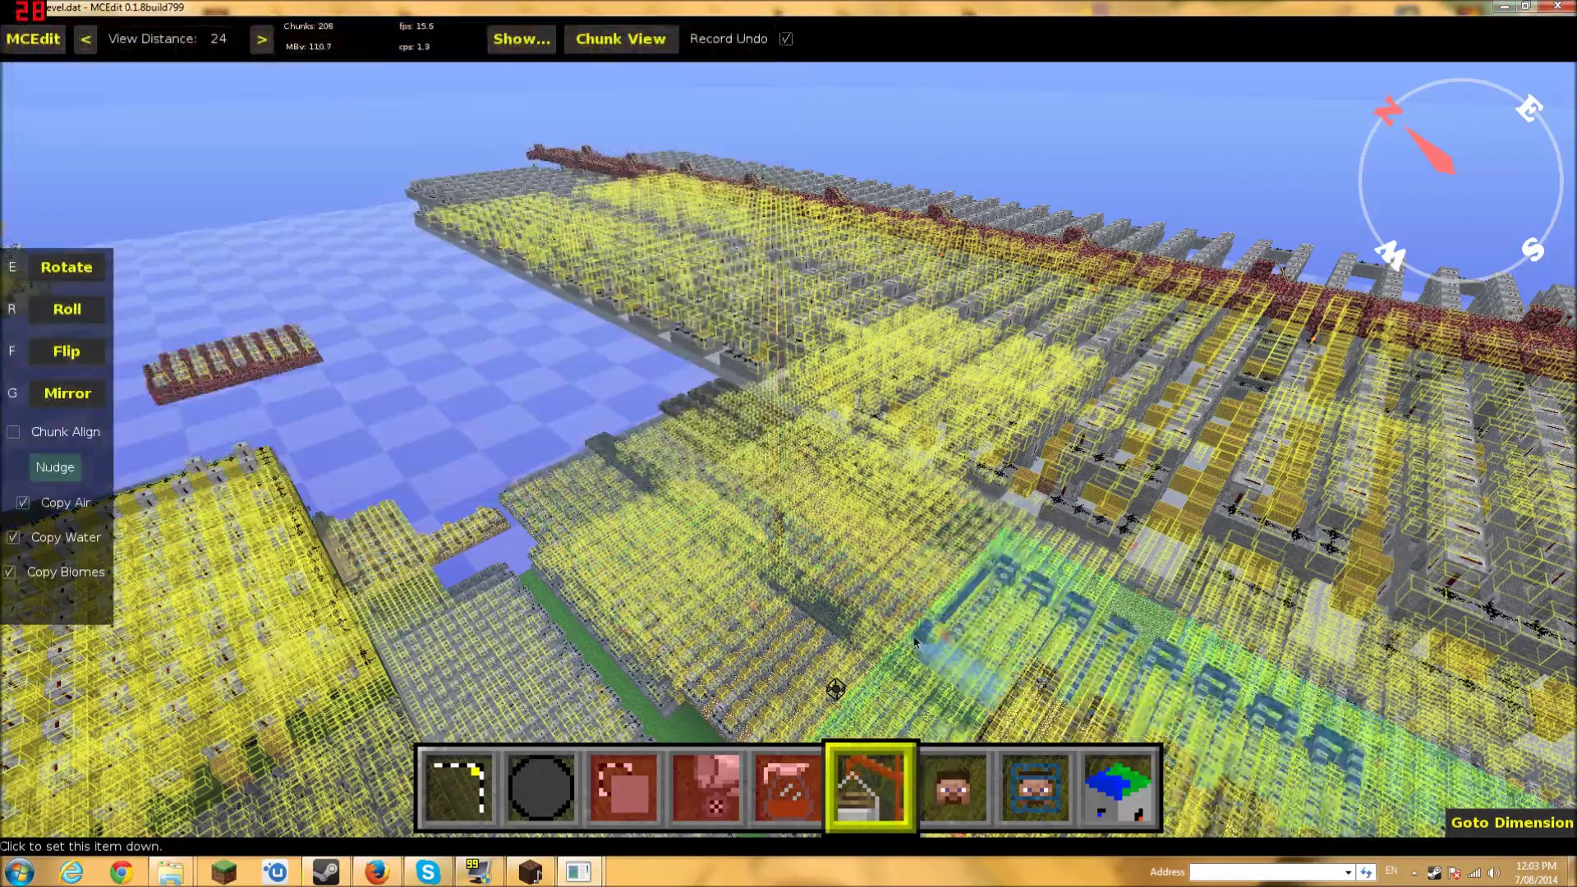
# Set the imported schematic down above the terrain beside the existing note block builds.
pyautogui.press('s')
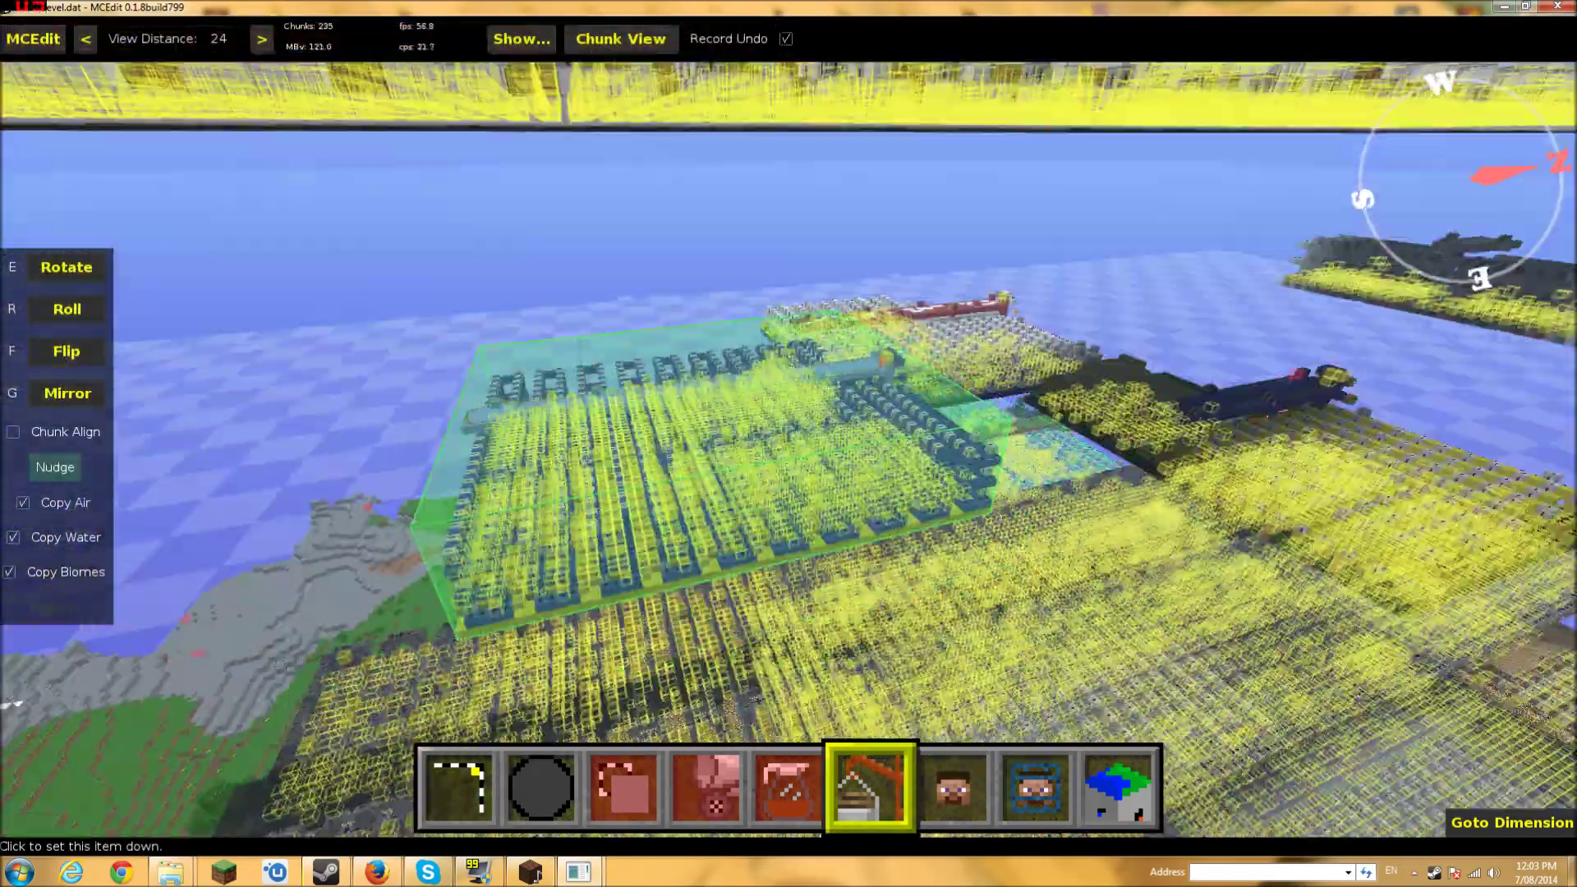
pyautogui.press('w')
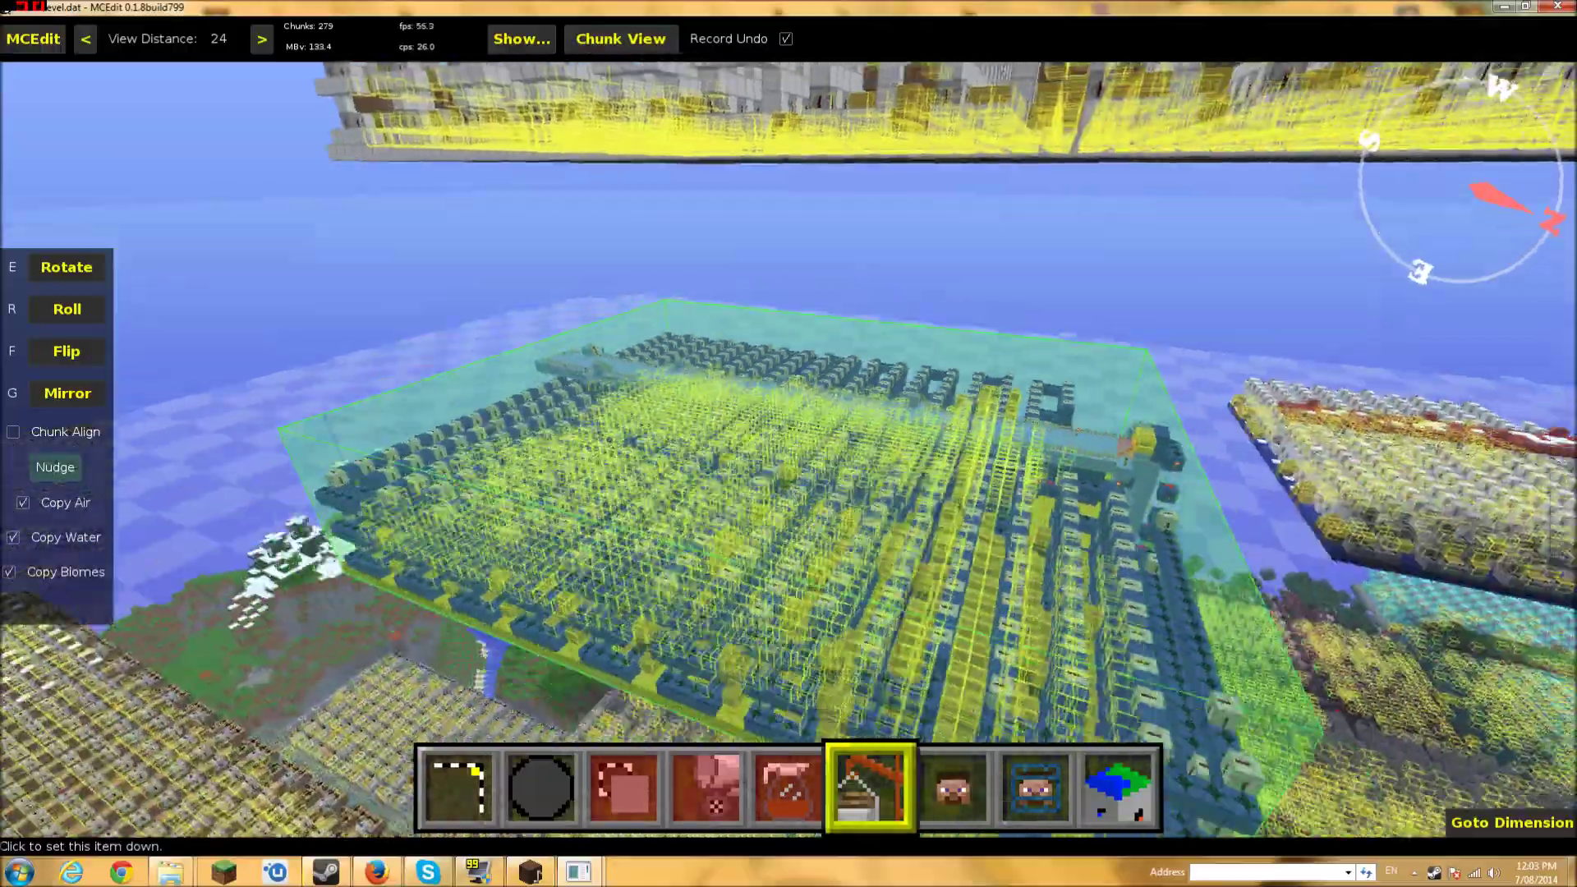
pyautogui.press('s')
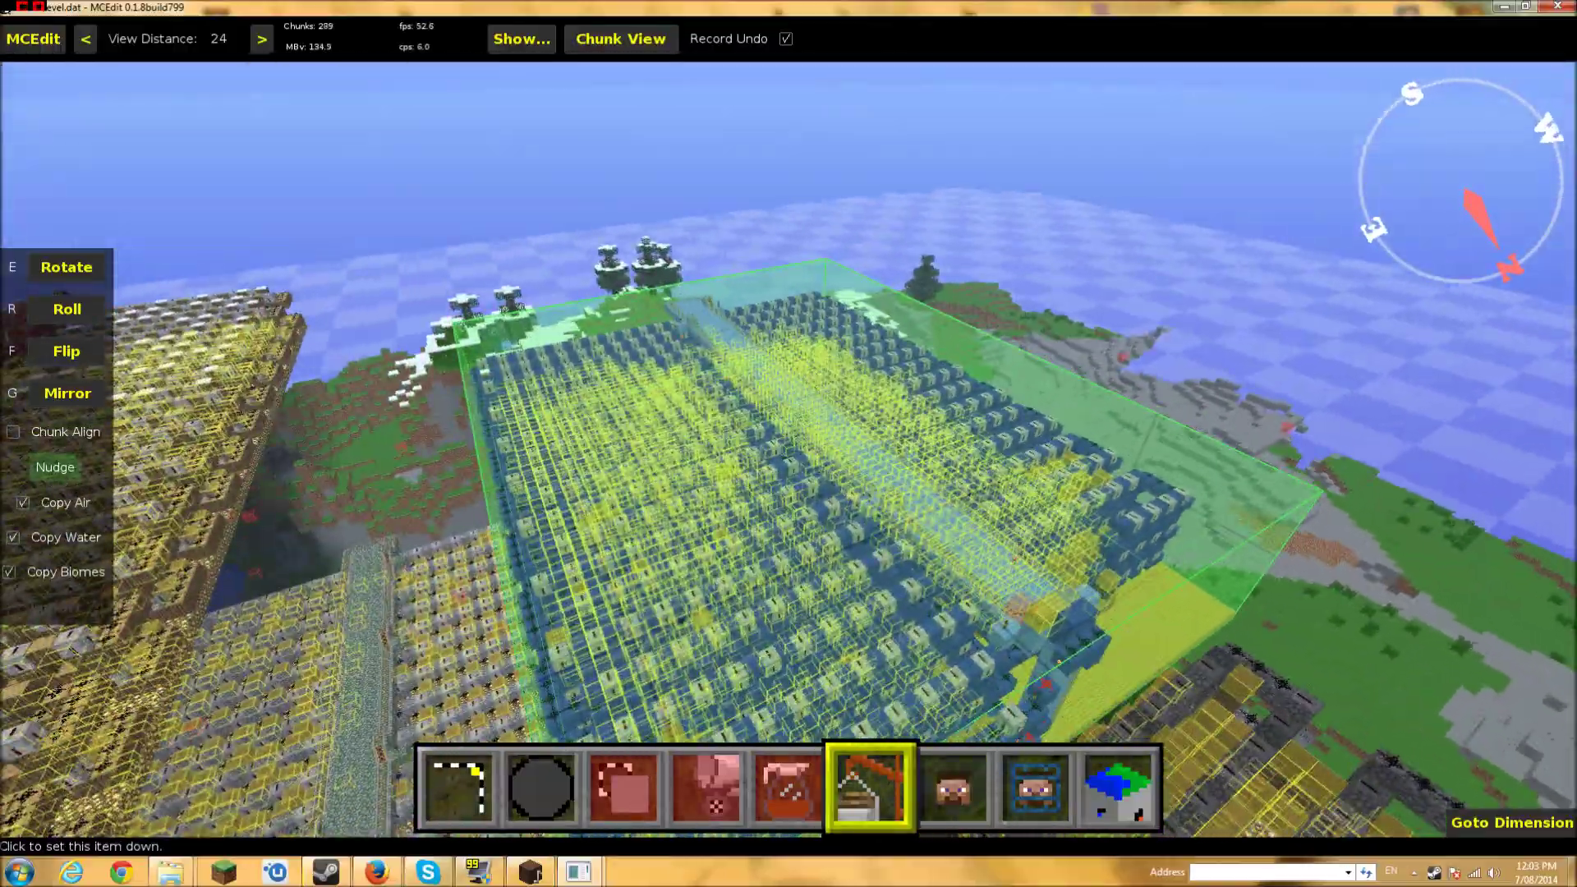
pyautogui.press('a')
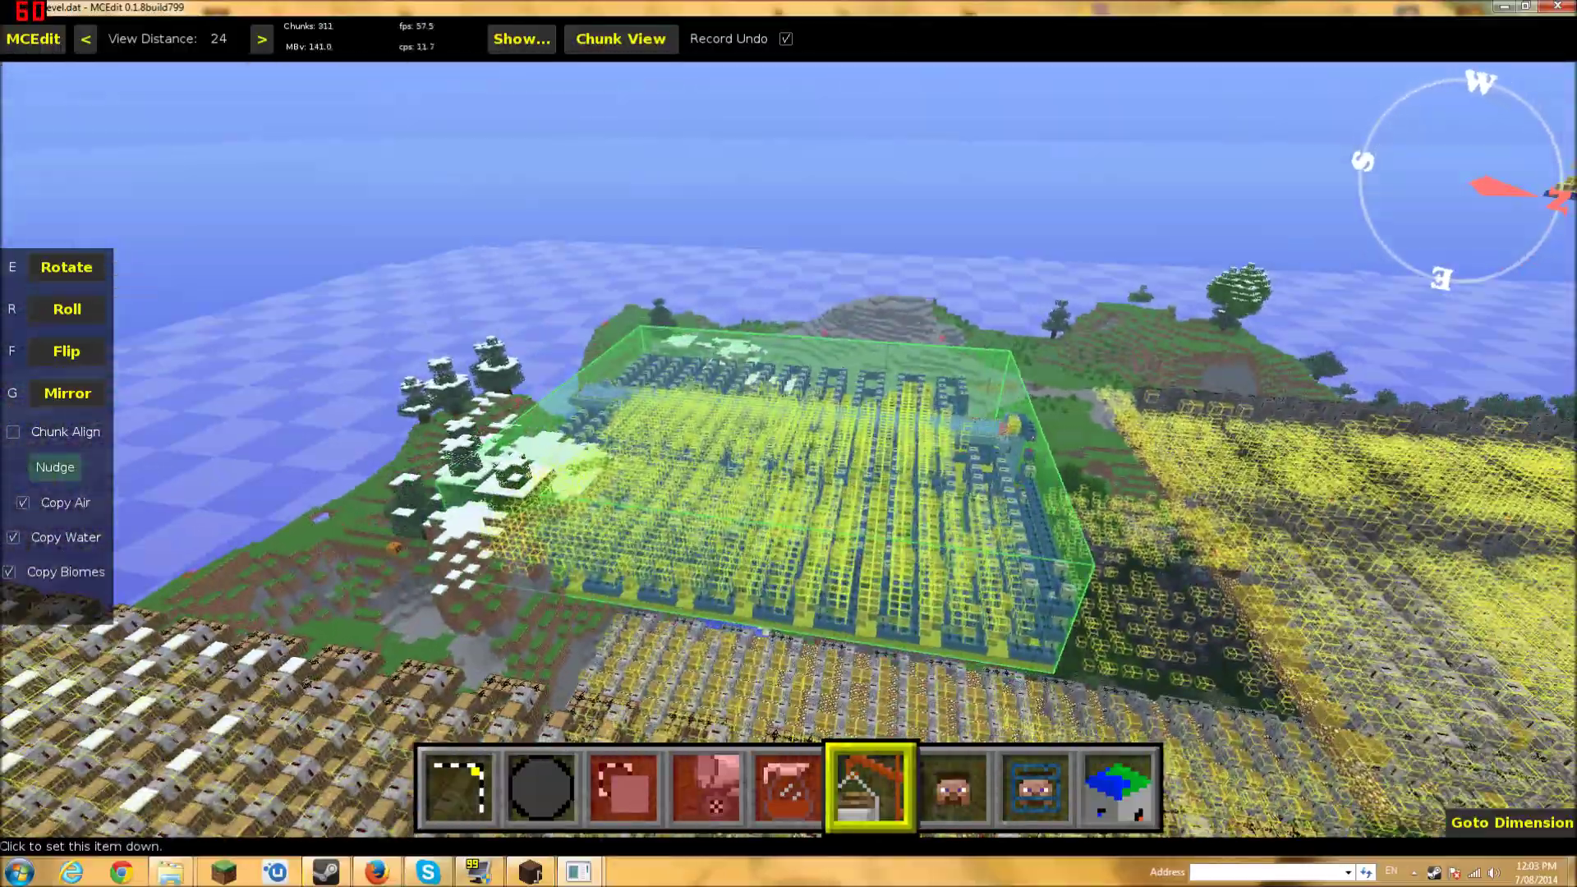
pyautogui.press('d')
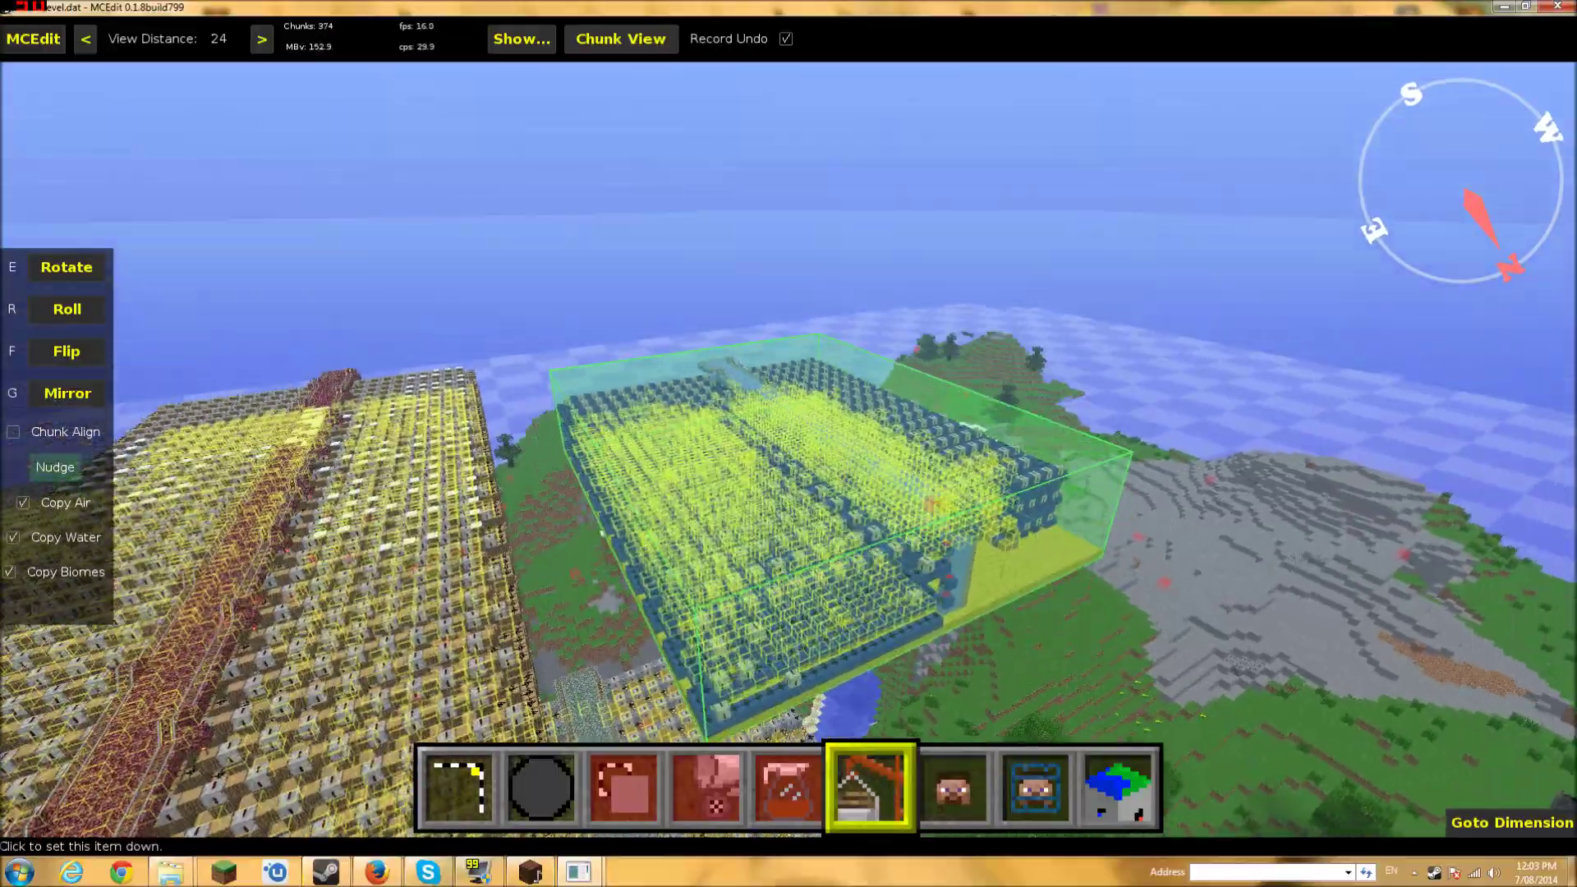
pyautogui.click(1000, 633)
# Reposition the placed schematic closer to the neighbouring note block build.
pyautogui.rightClick(1000, 633)
pyautogui.rightClick(1000, 634)
pyautogui.press('w')
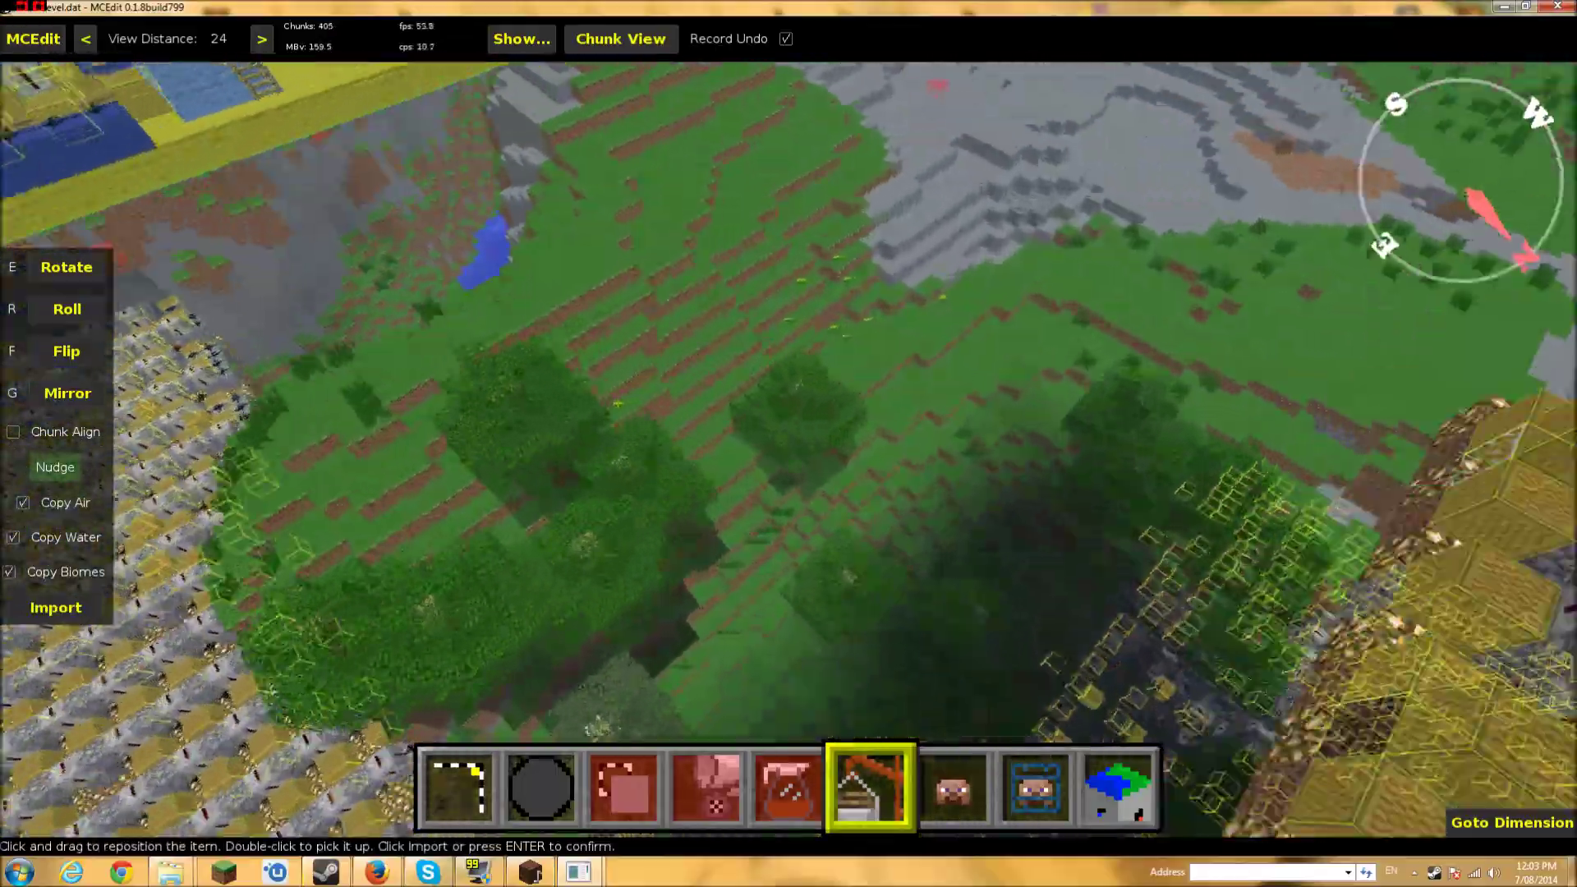
pyautogui.press('s')
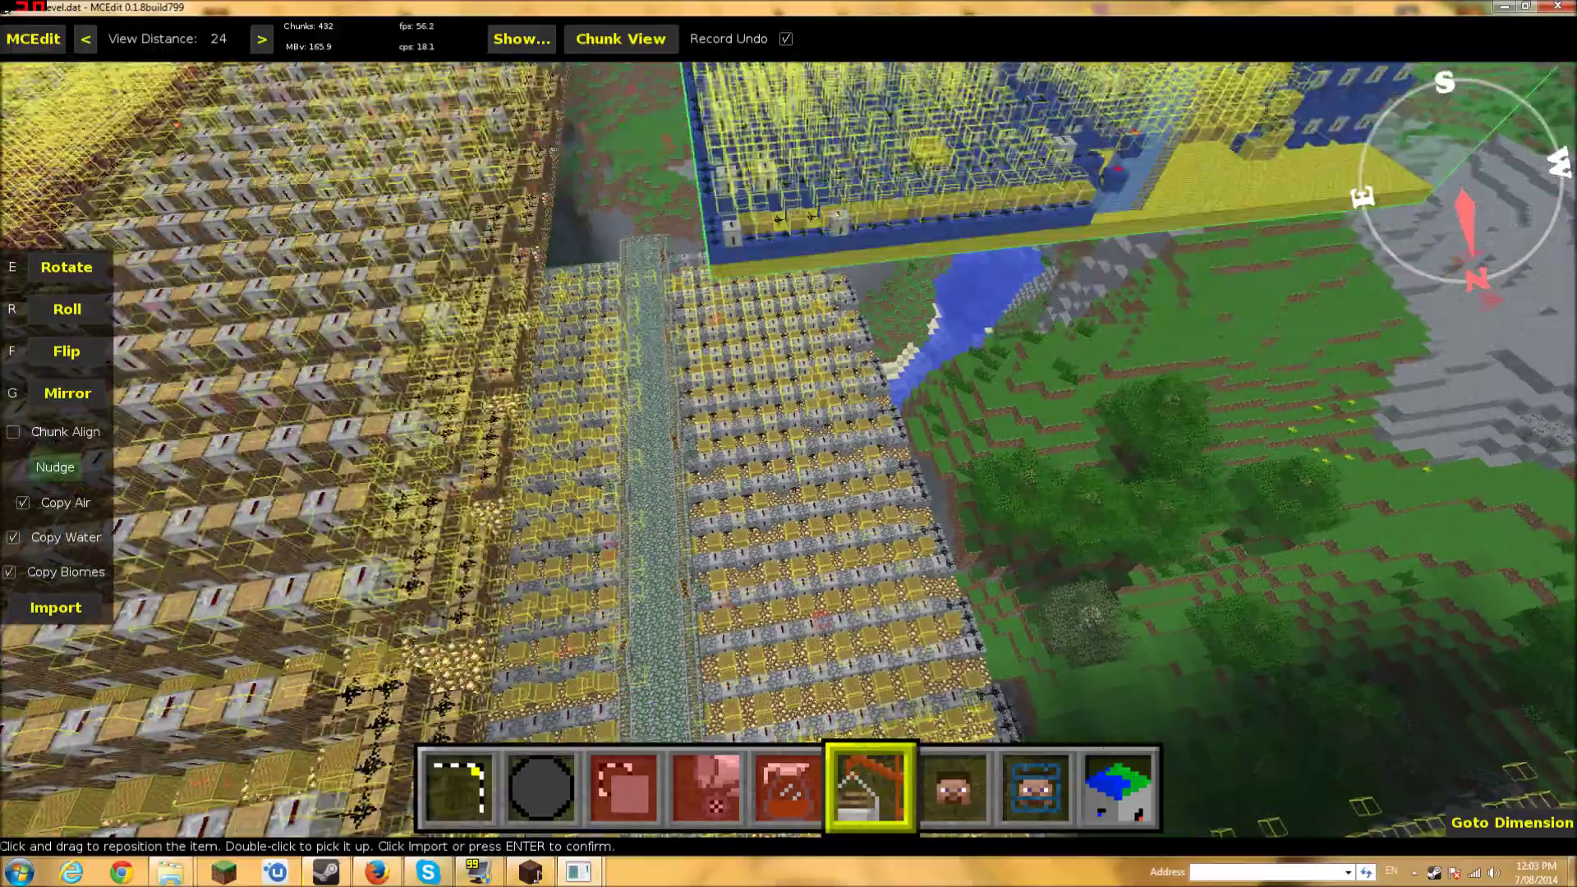
pyautogui.rightClick(1060, 508)
pyautogui.moveTo(997, 332); pyautogui.dragTo(878, 322)
pyautogui.rightClick(878, 322)
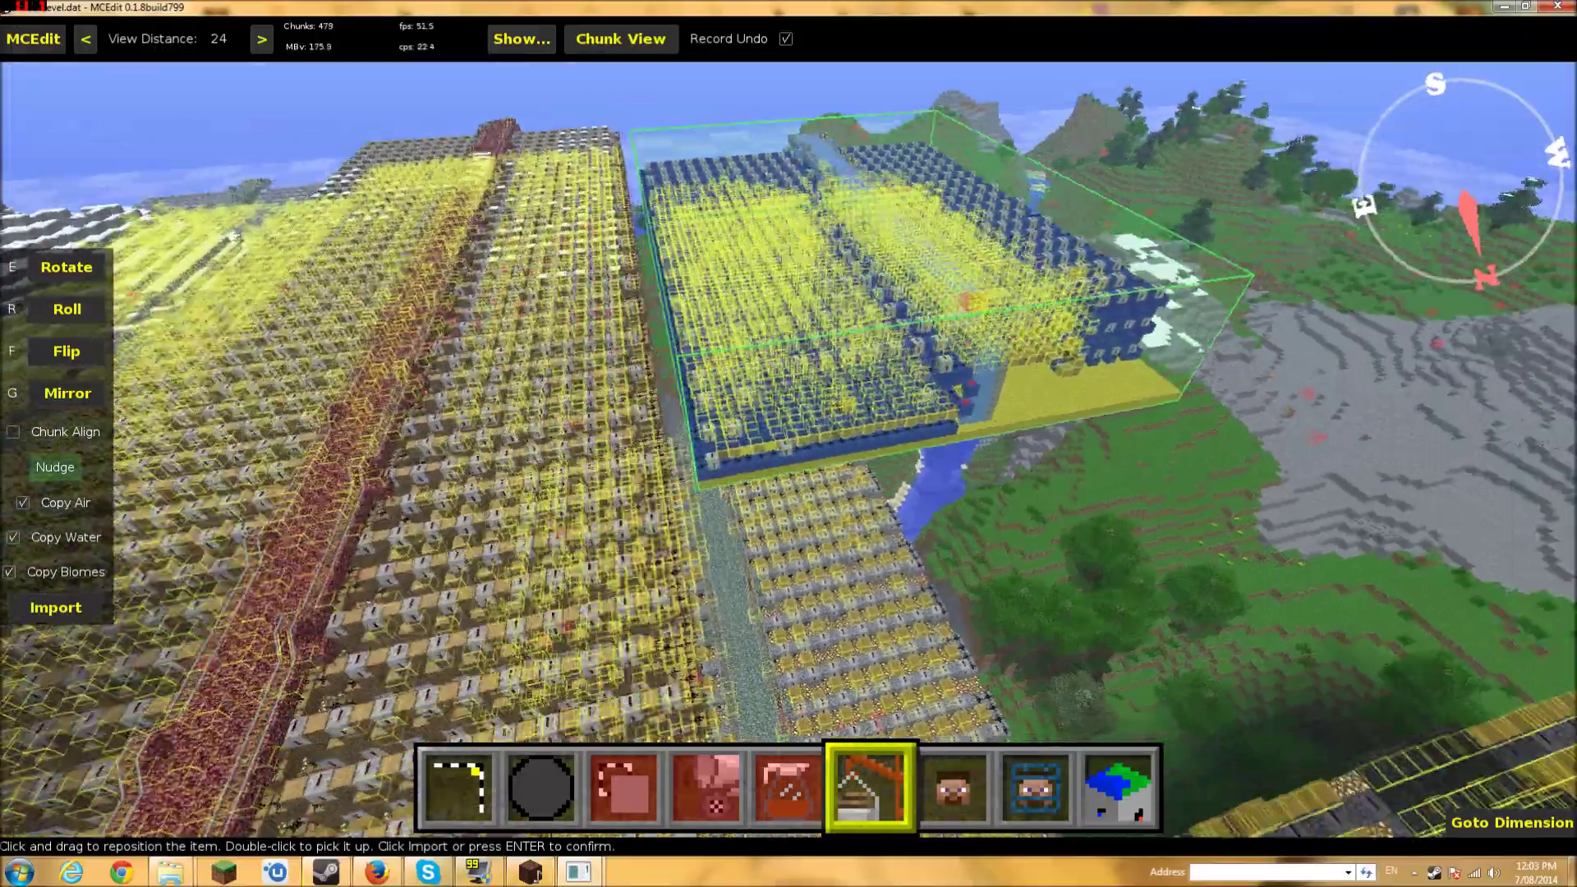
# Check the schematic's alignment with the neighbouring build and import it into the world.
pyautogui.press('w')
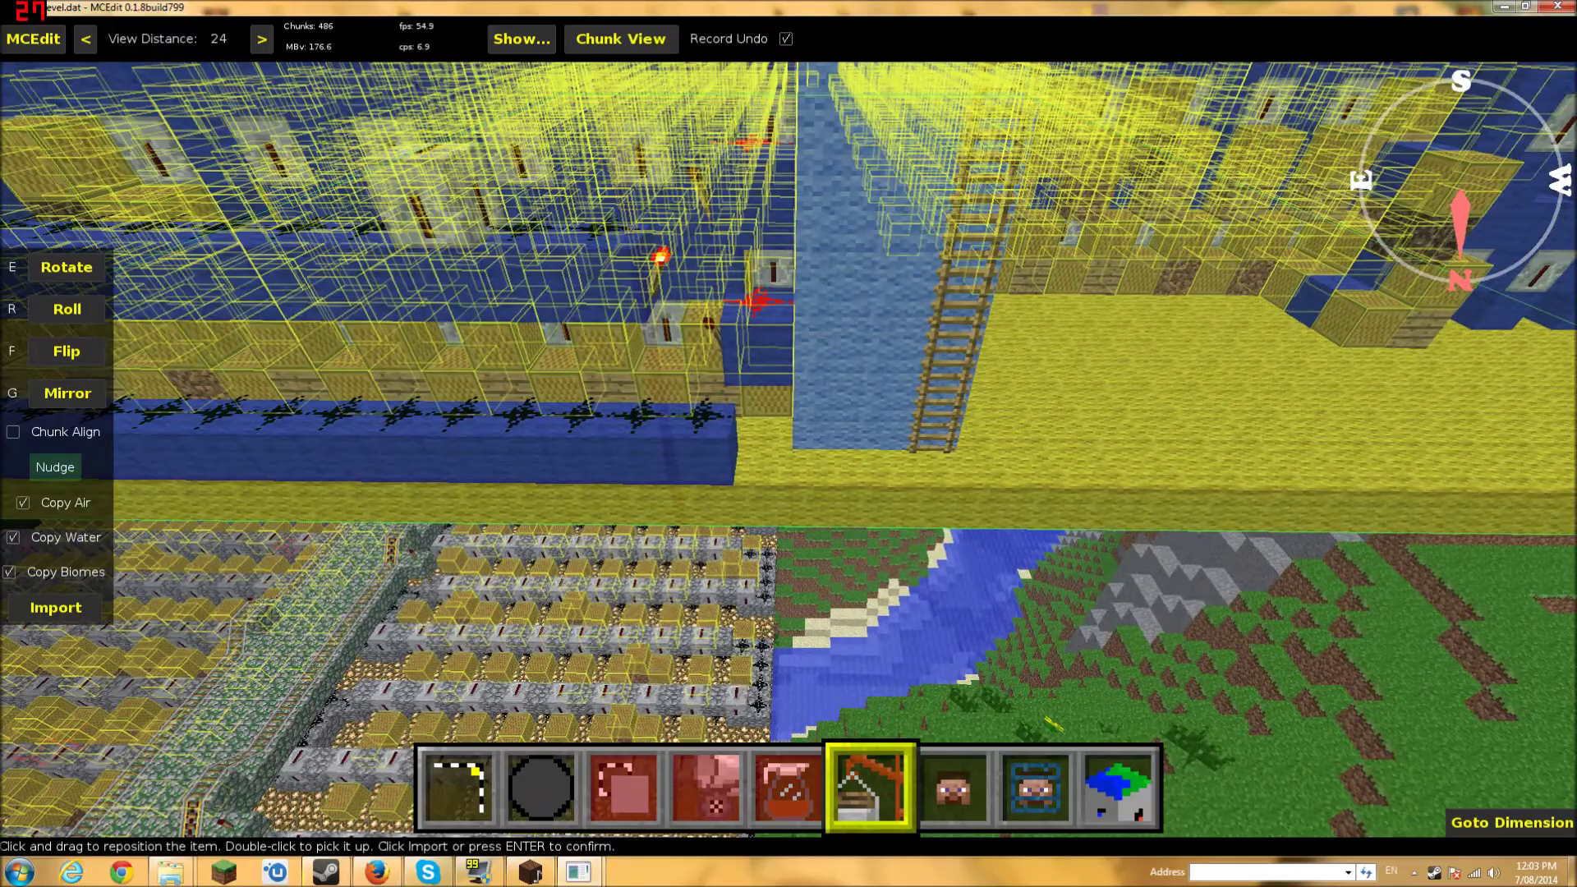
pyautogui.press('s')
pyautogui.rightClick(358, 562)
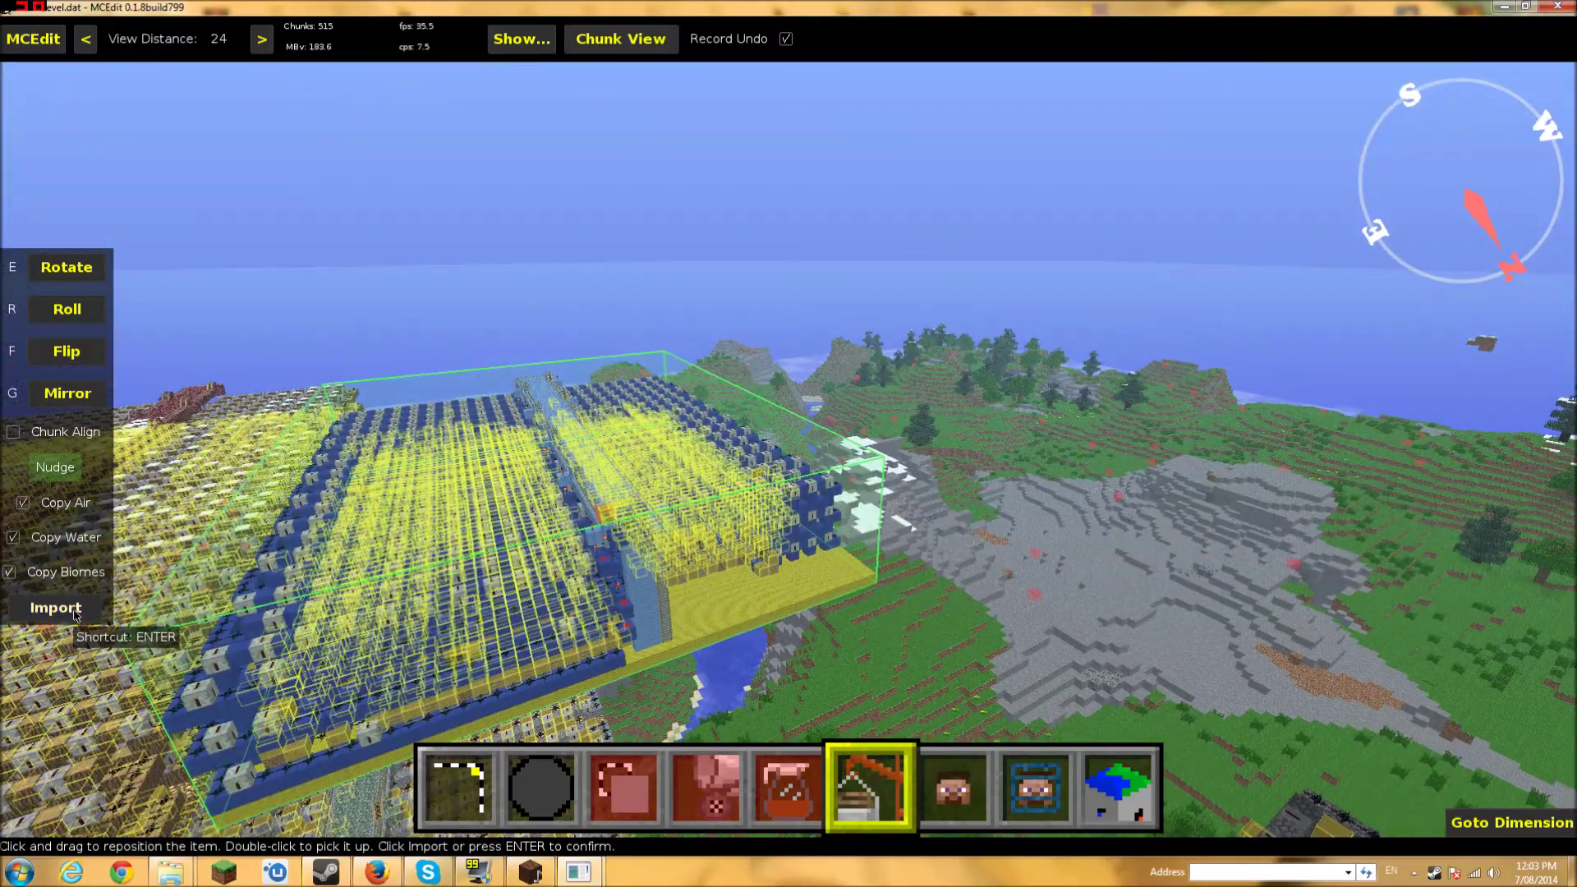
pyautogui.click(56, 608)
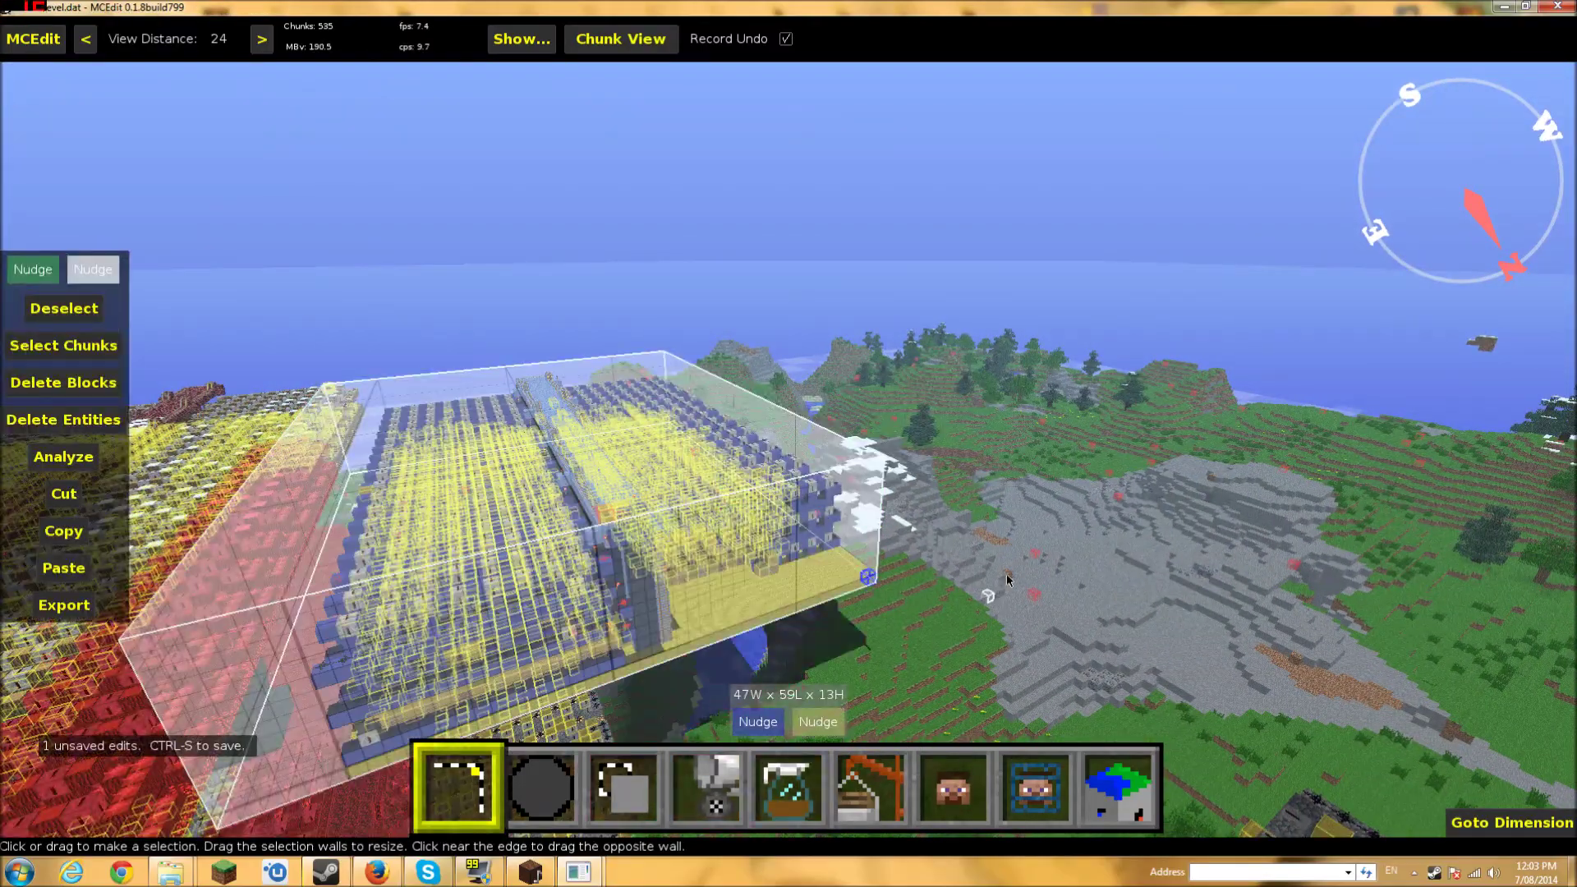
# Inspect the imported song build from several sides, save the world and bring up the world and program commands.
pyautogui.rightClick(1009, 580)
pyautogui.press('s')
pyautogui.press('a')
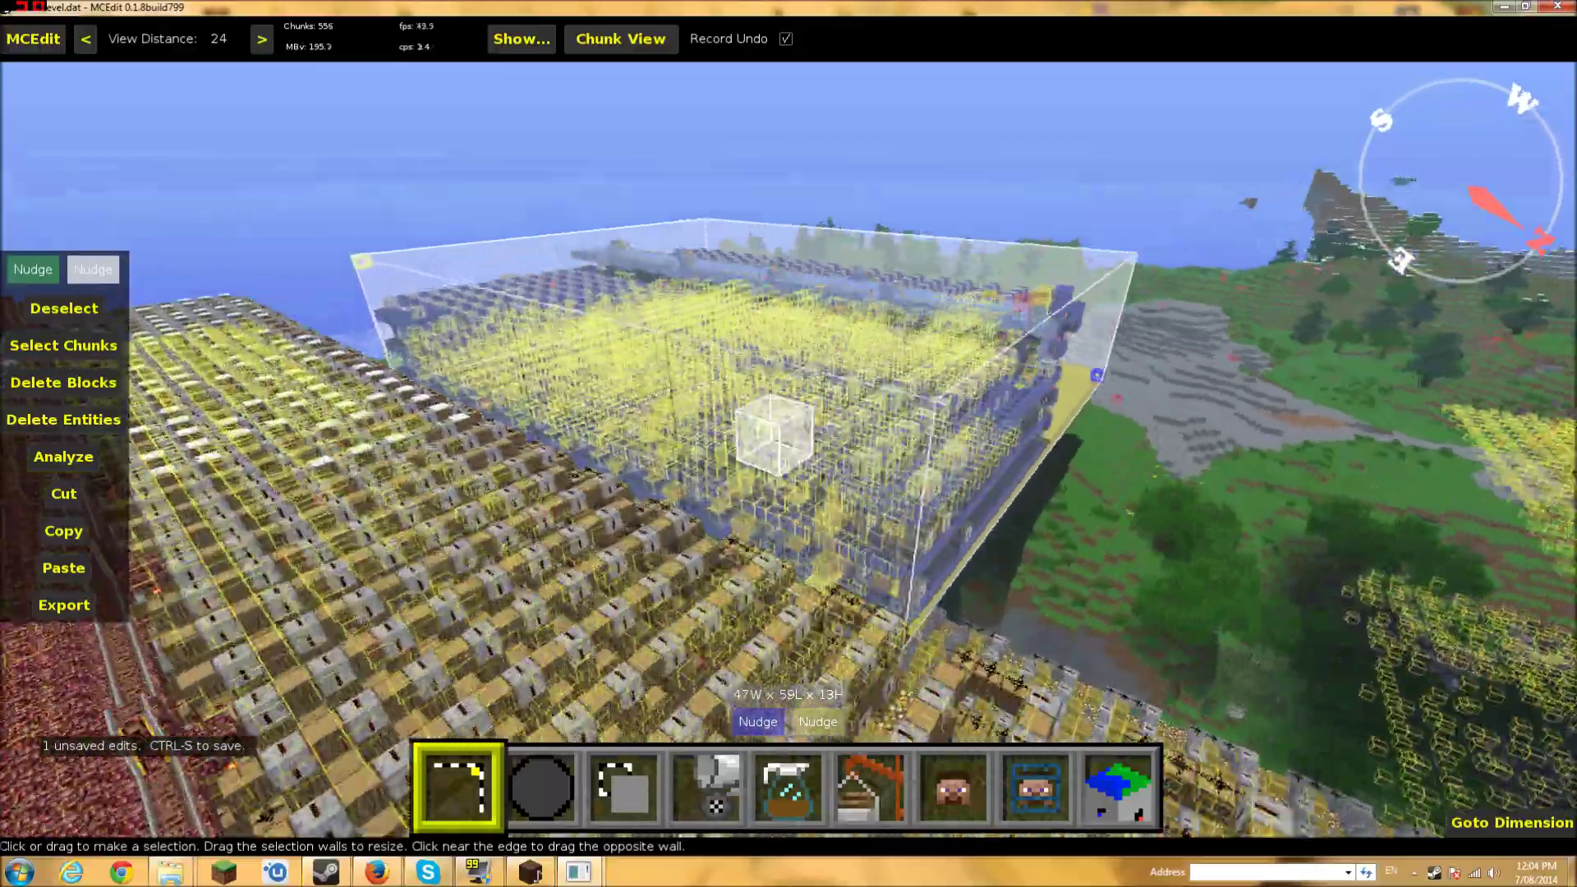
pyautogui.press('w')
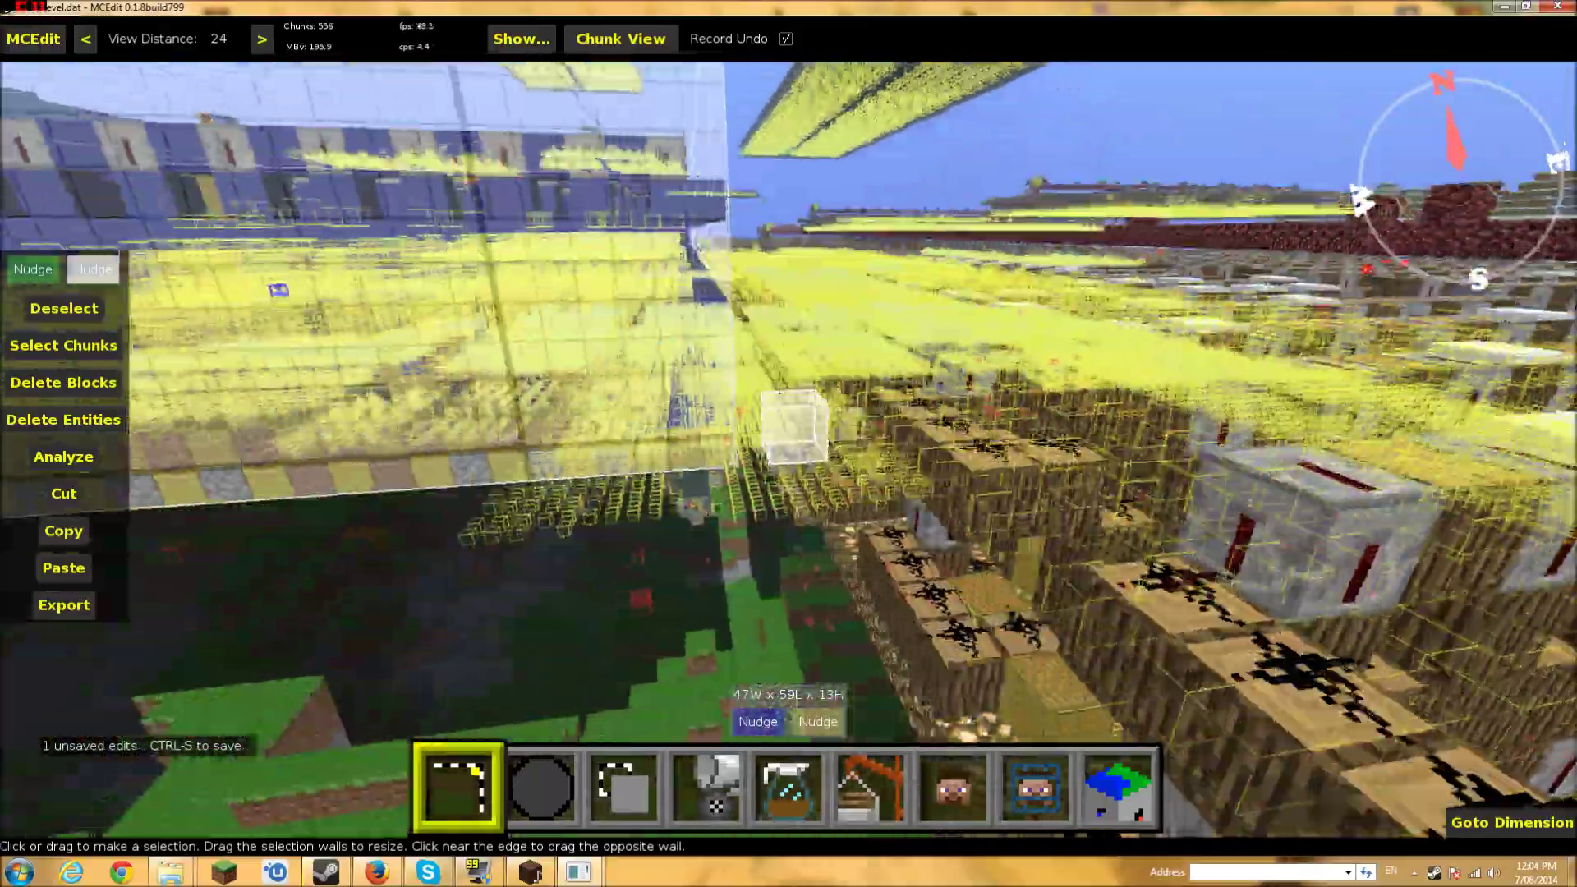
pyautogui.press('w')
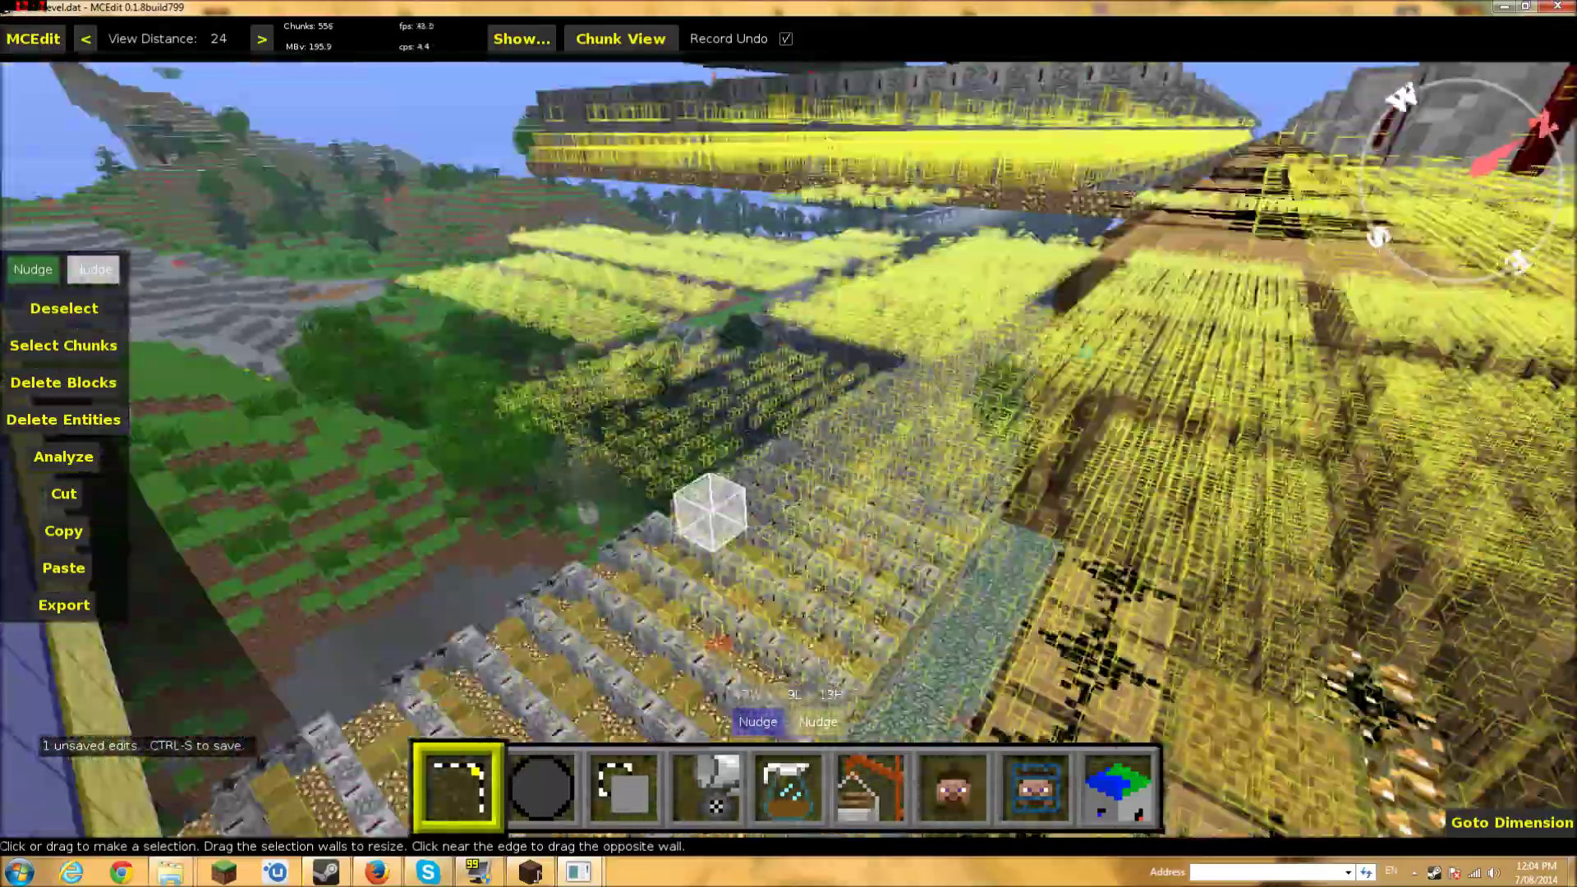
pyautogui.press('s')
pyautogui.rightClick(1043, 622)
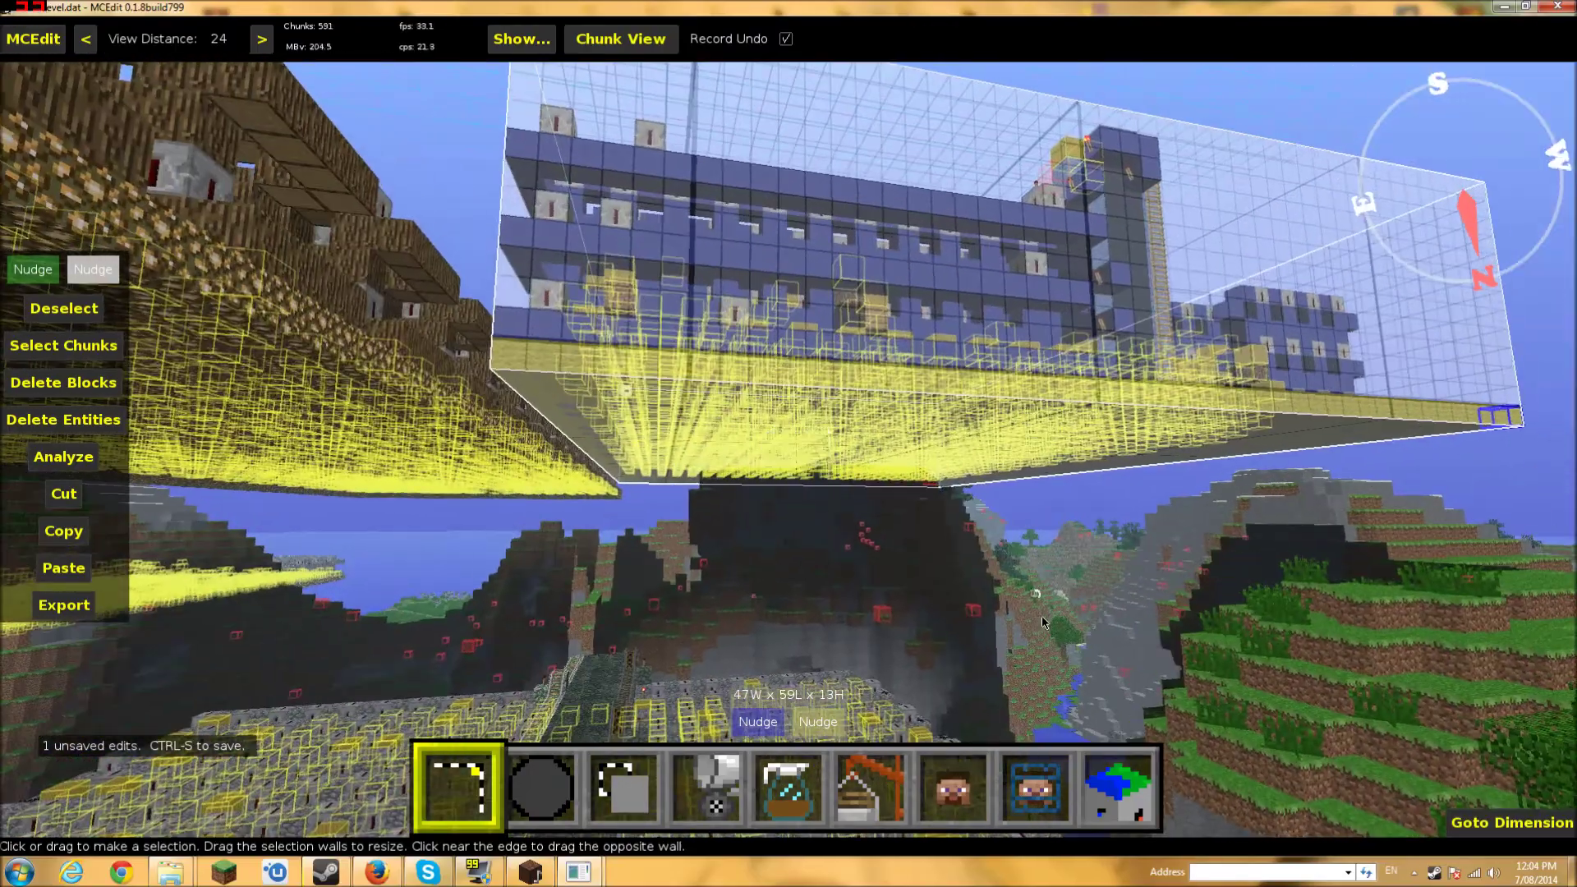
pyautogui.hotkey('ctrl', 's')
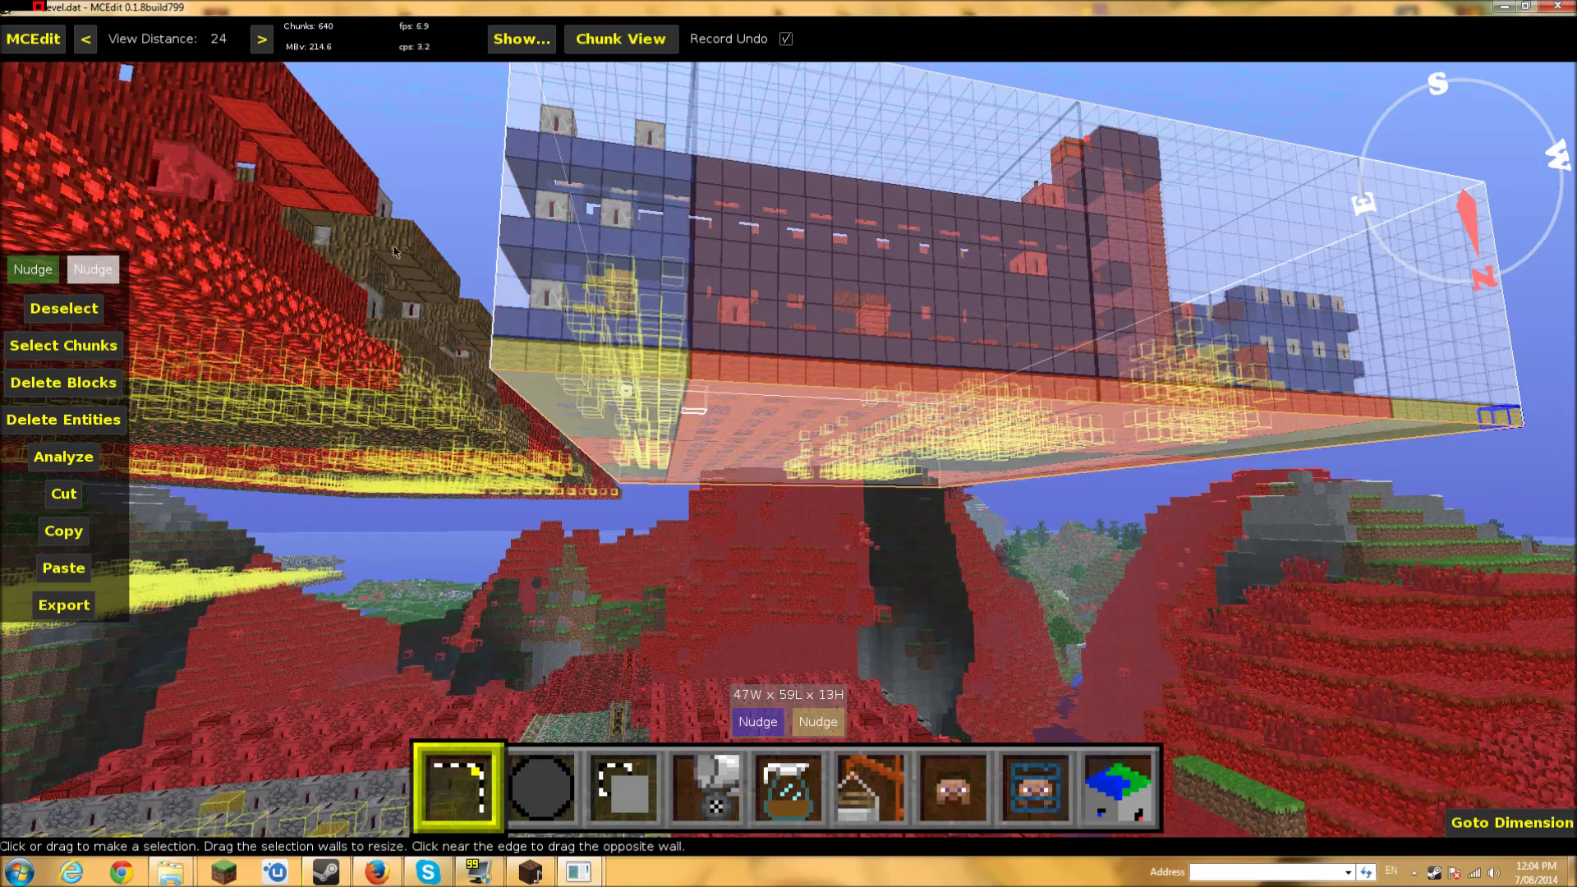
pyautogui.click(33, 39)
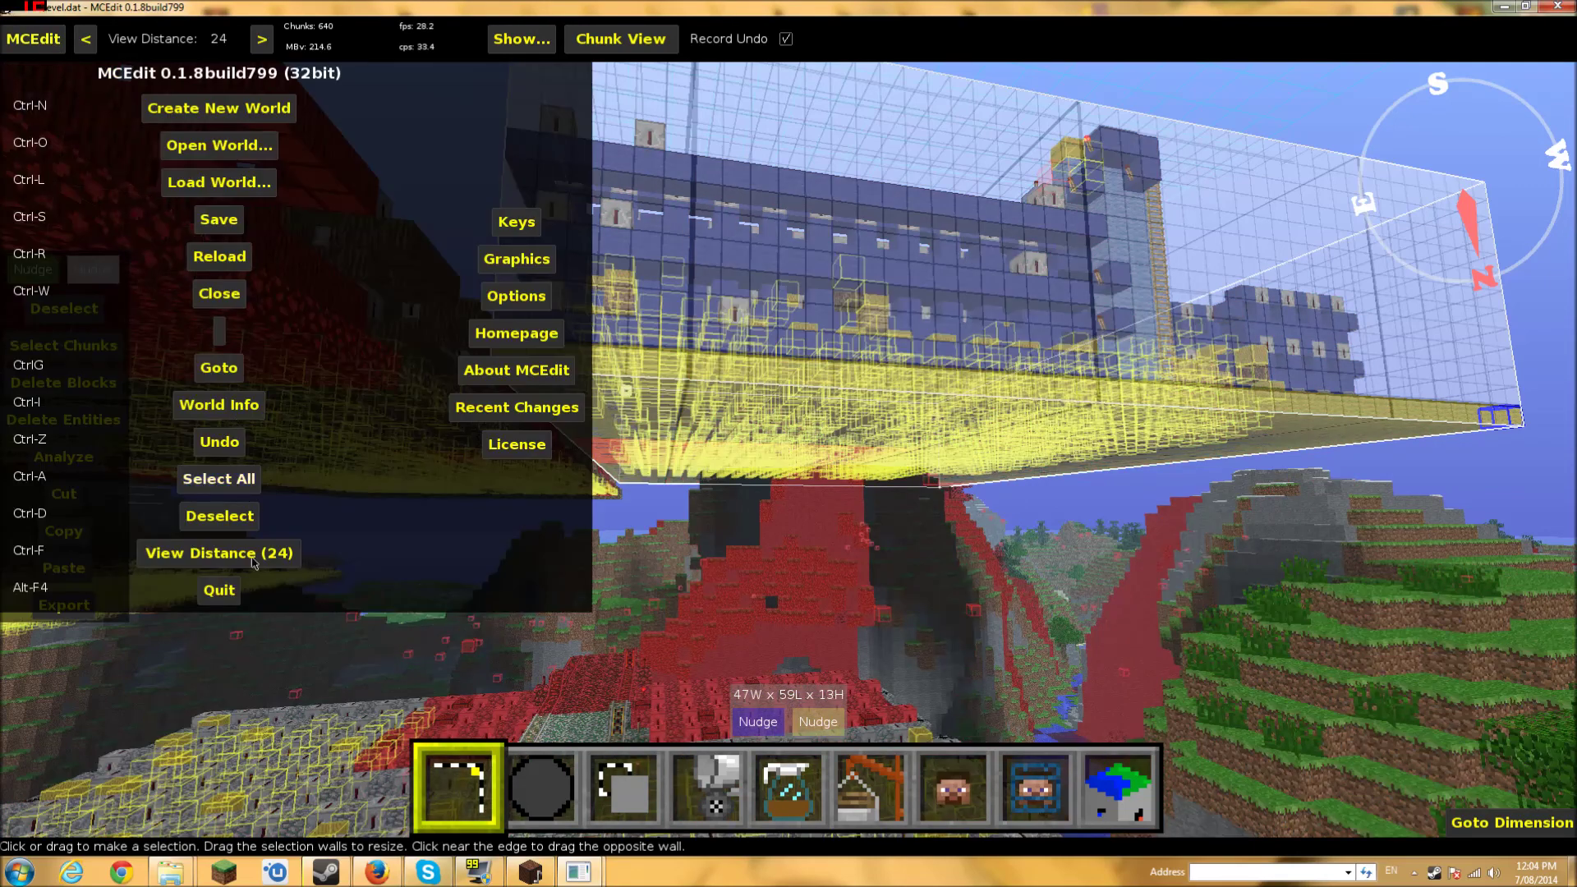
# Quit MCEdit along with its program folder and switch to the Minecraft launcher.
pyautogui.click(216, 598)
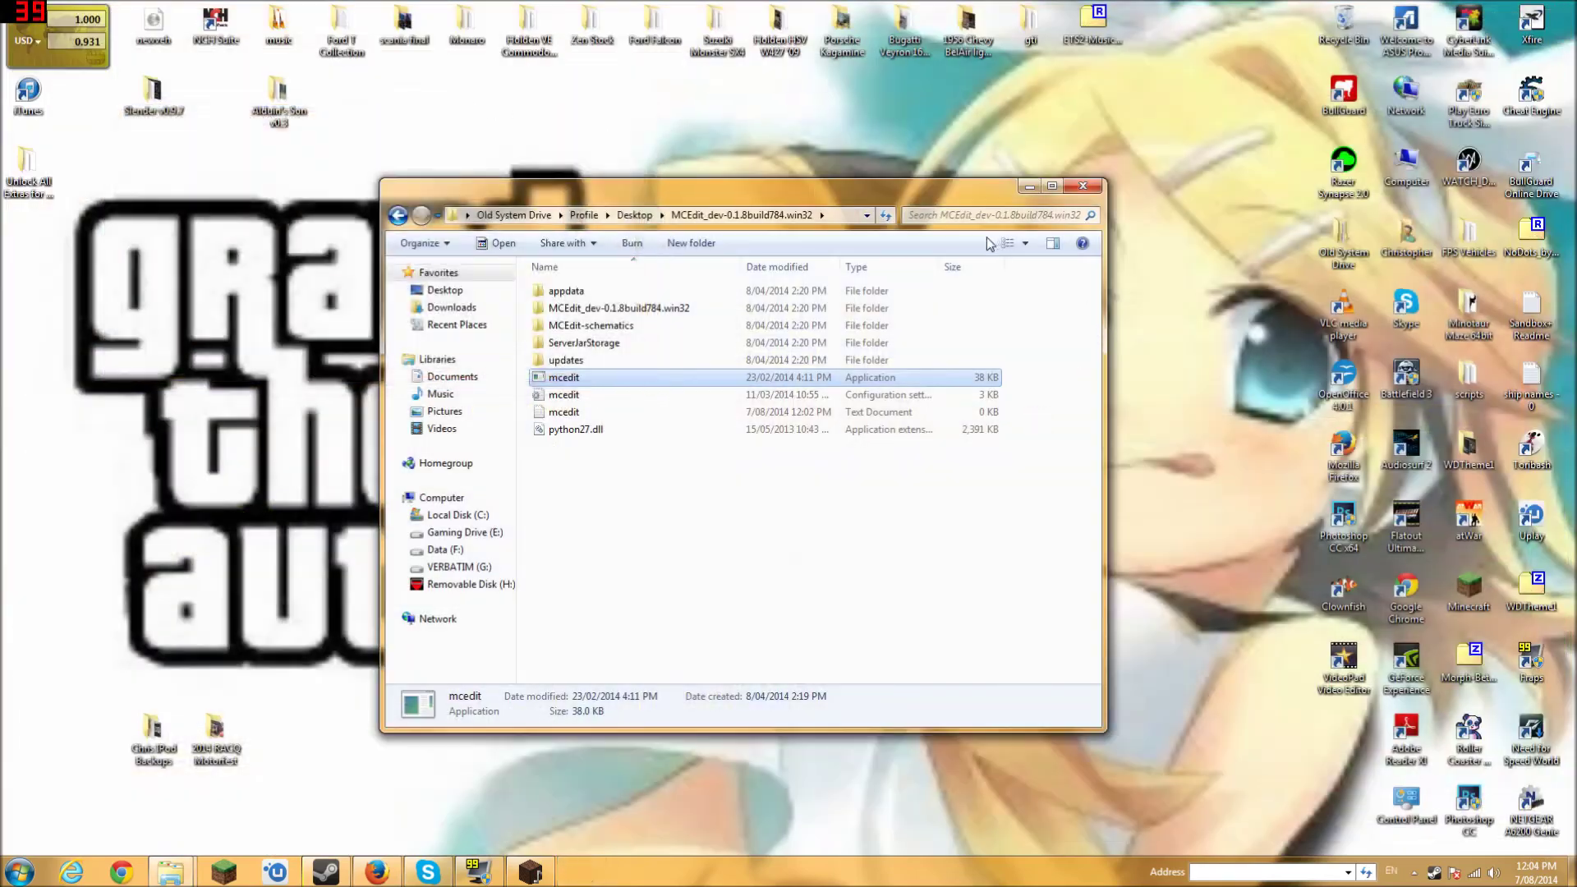
pyautogui.click(1083, 187)
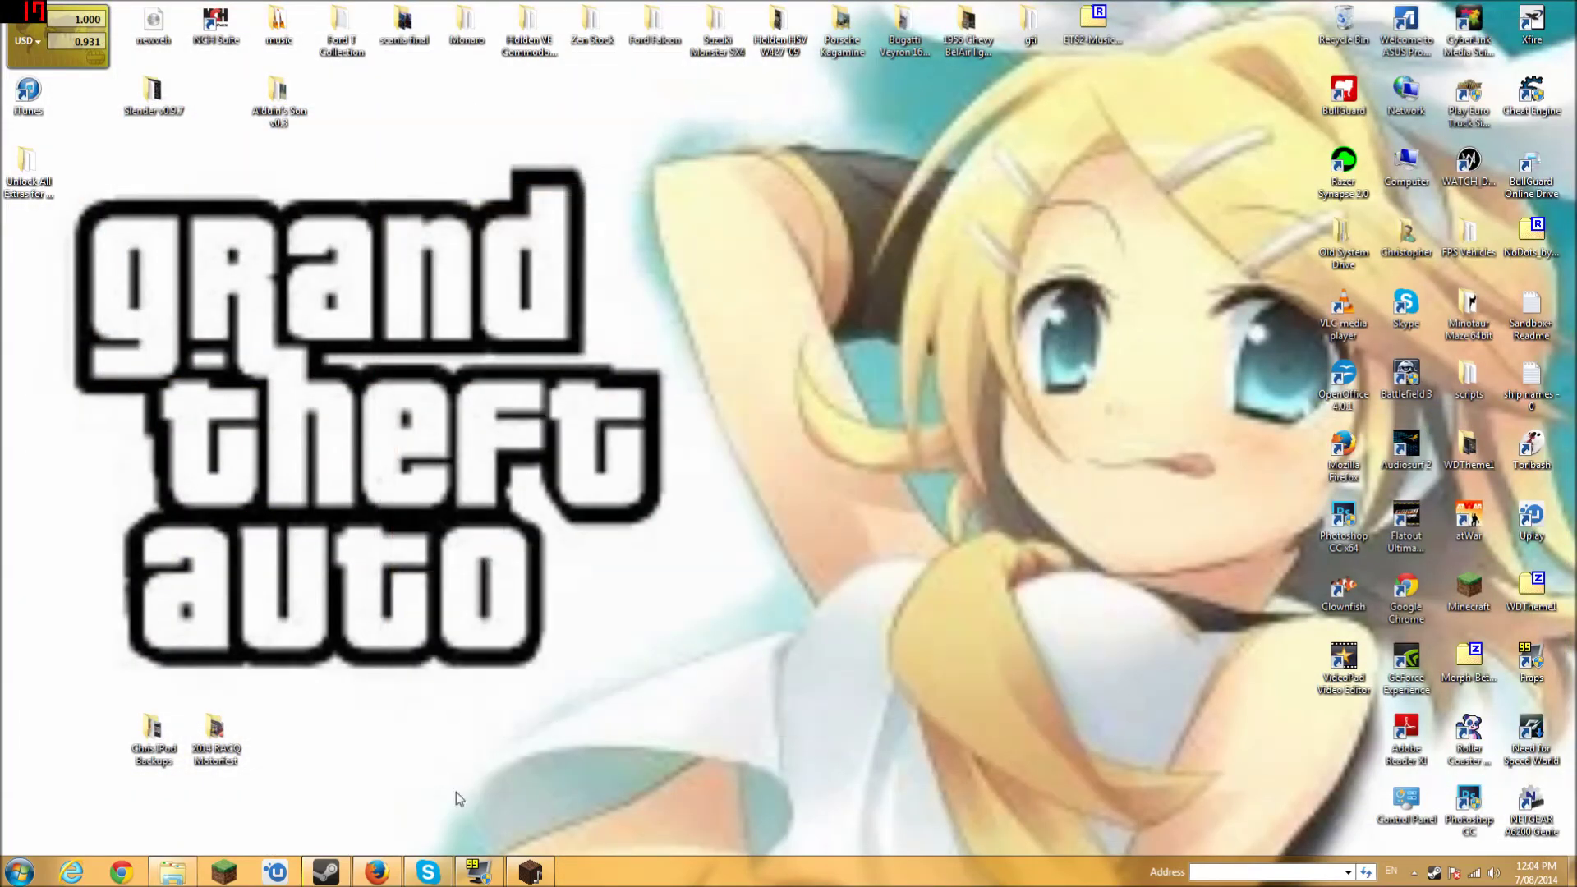
pyautogui.click(223, 875)
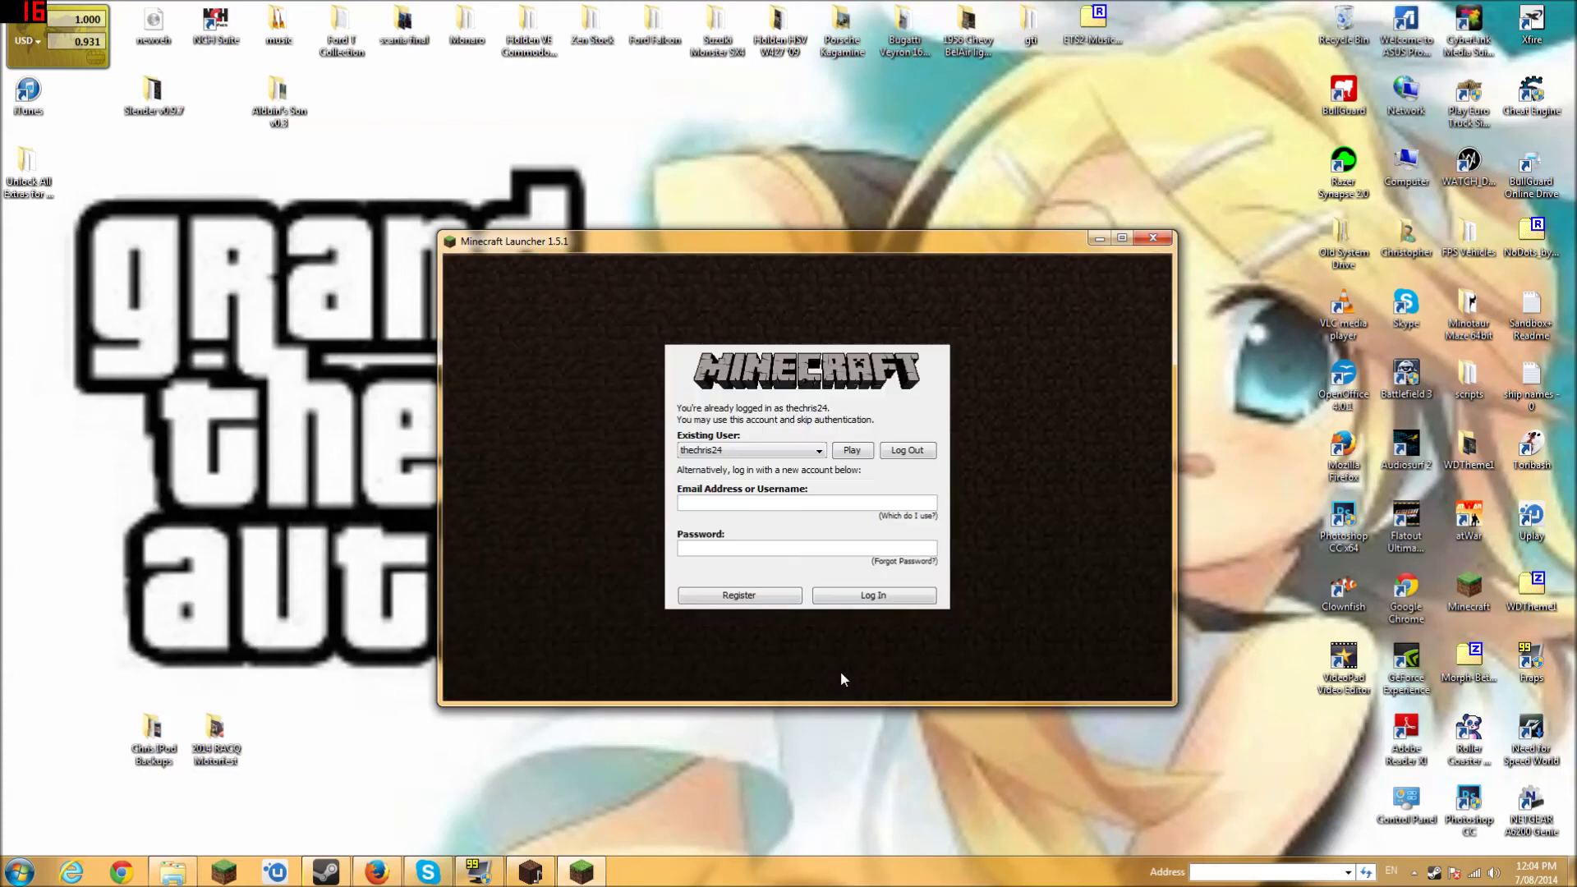
# Log in to the launcher with the existing account by entering the account password.
pyautogui.click(846, 451)
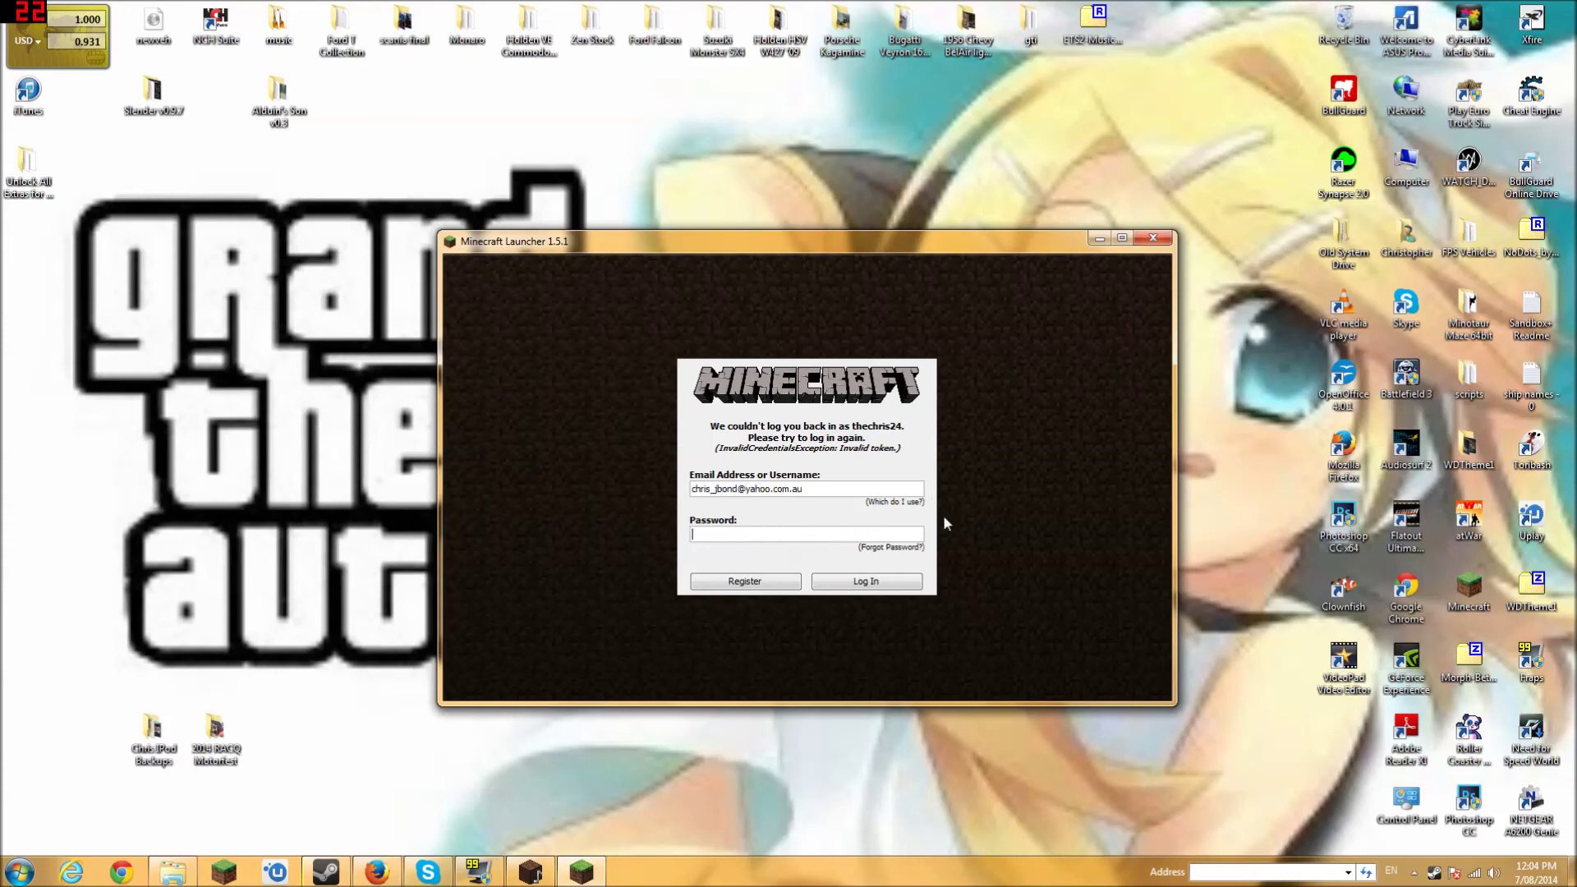
pyautogui.write('•••••••')
pyautogui.click(912, 582)
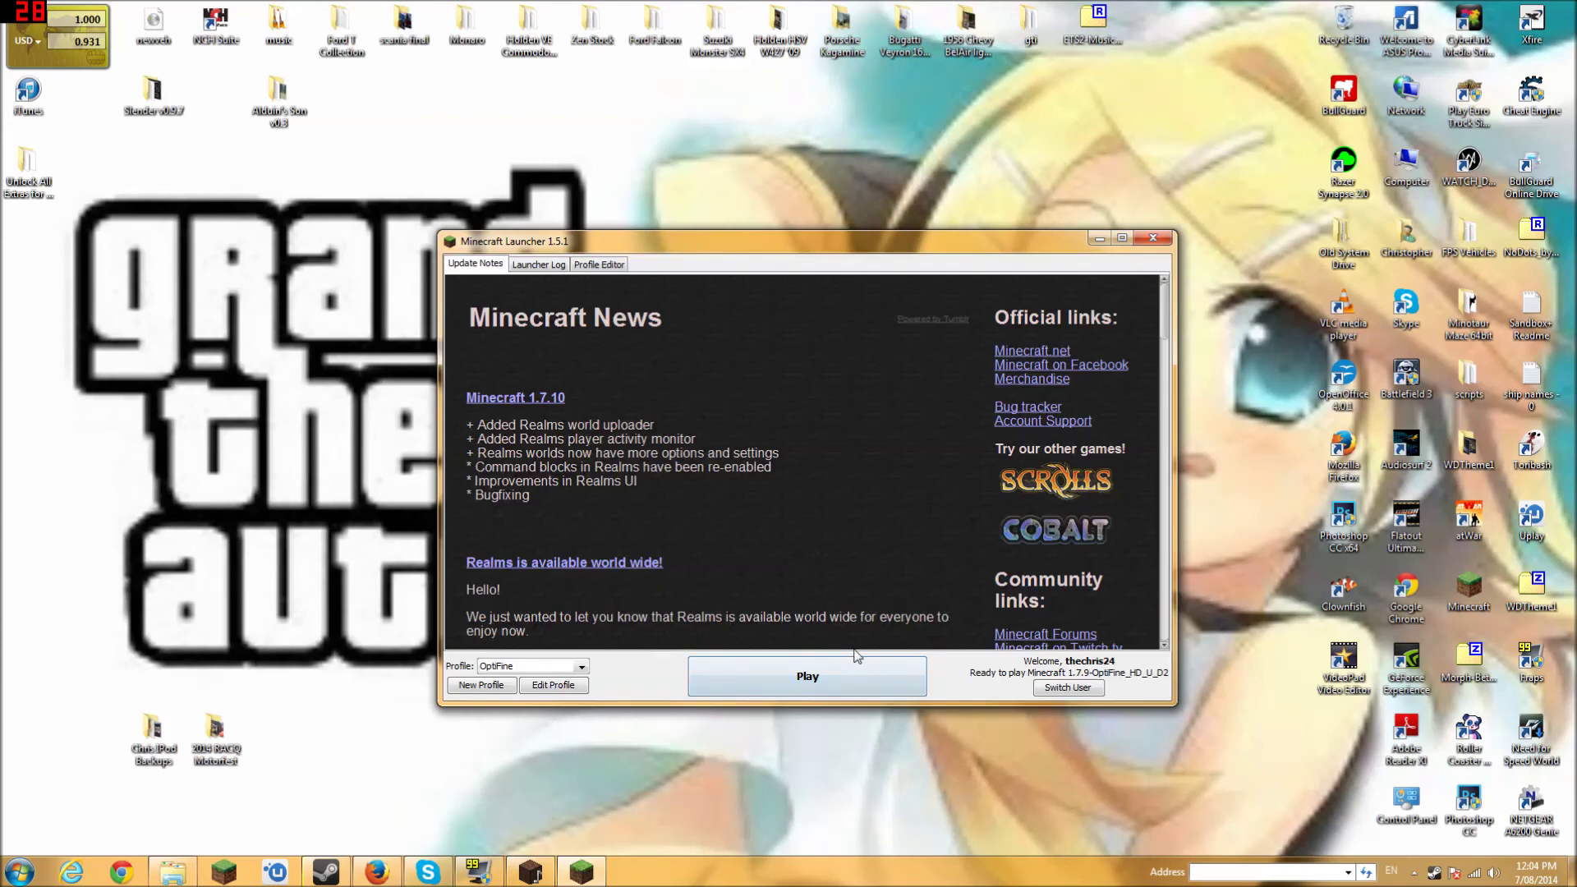
# Launch Minecraft with the OptiFine profile in a maximised window and load the first saved singleplayer world.
pyautogui.click(876, 679)
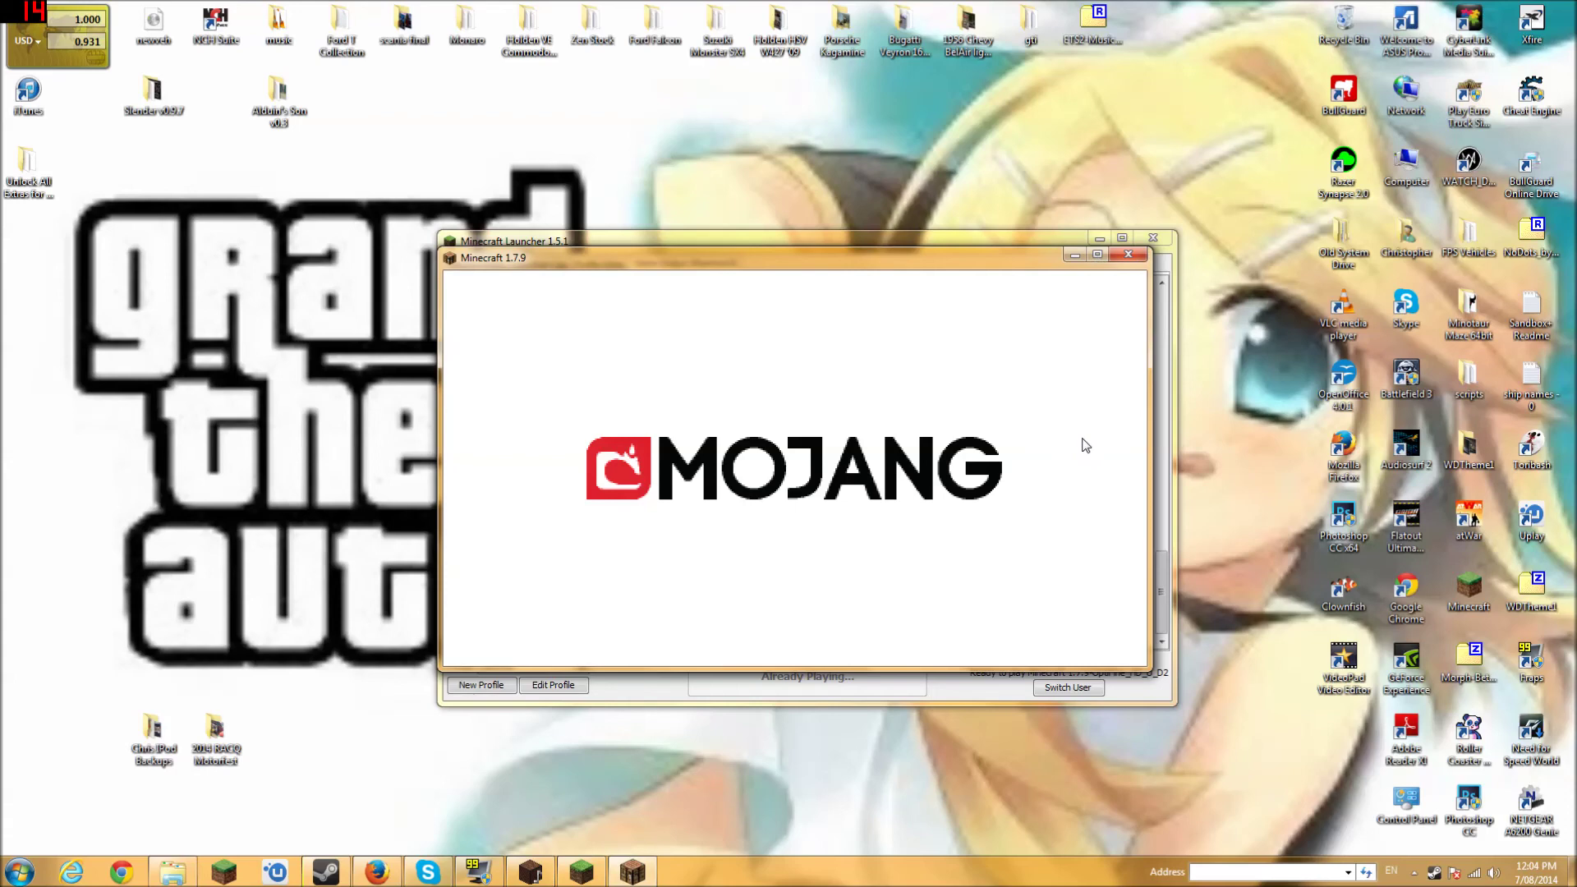
pyautogui.click(1098, 255)
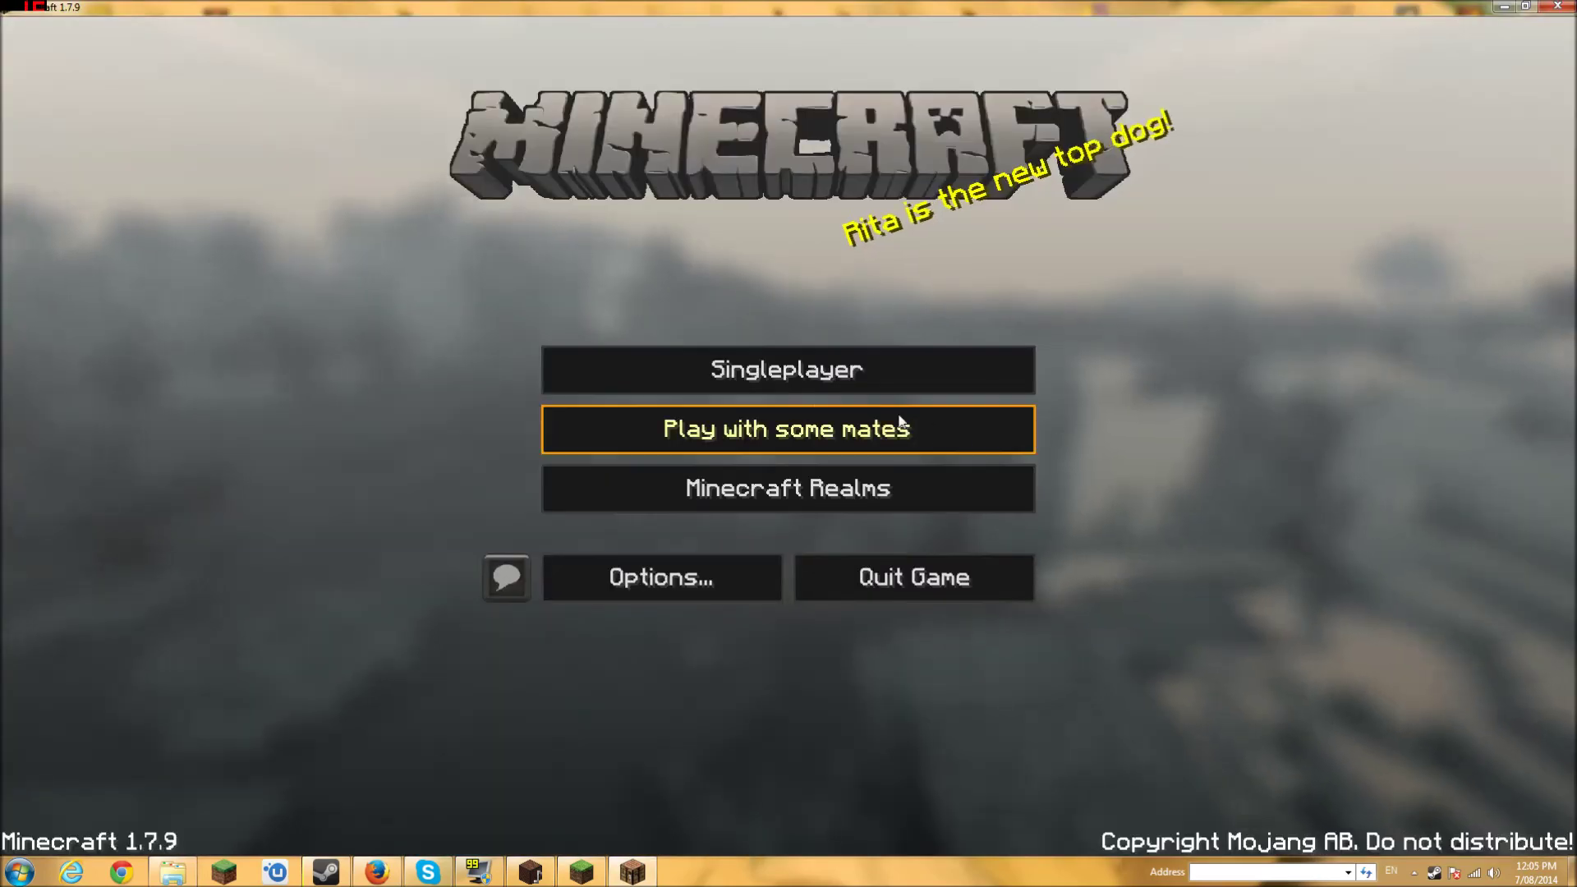
pyautogui.click(843, 366)
pyautogui.doubleClick(804, 137)
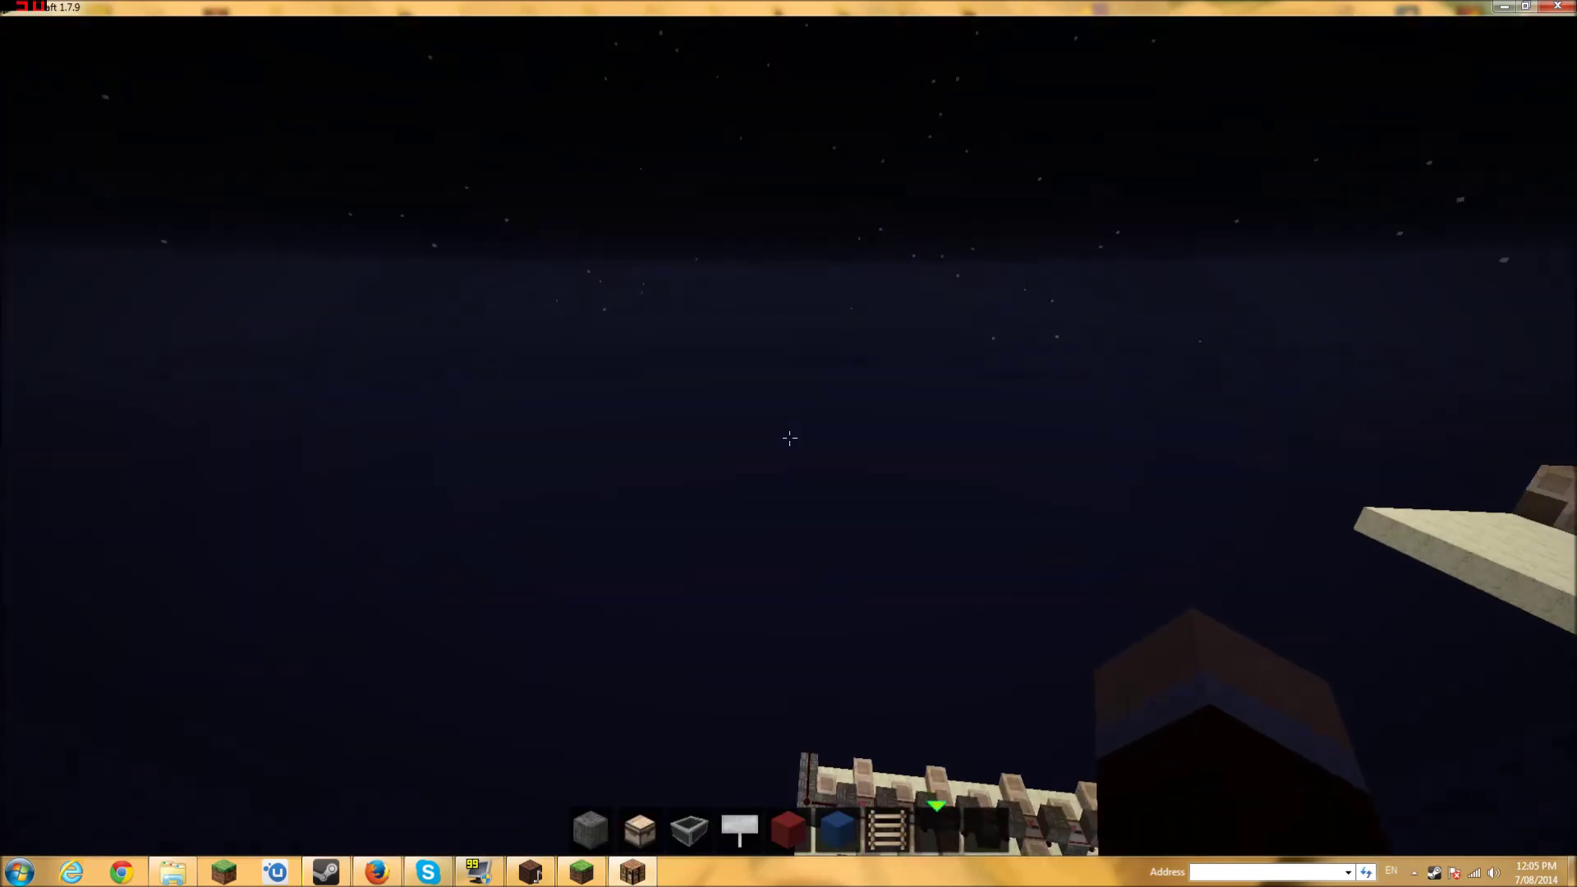
# Set the world time to 0 with a /time set command and cycle the camera perspectives back to first person.
pyautogui.press('/')
pyautogui.write('time')
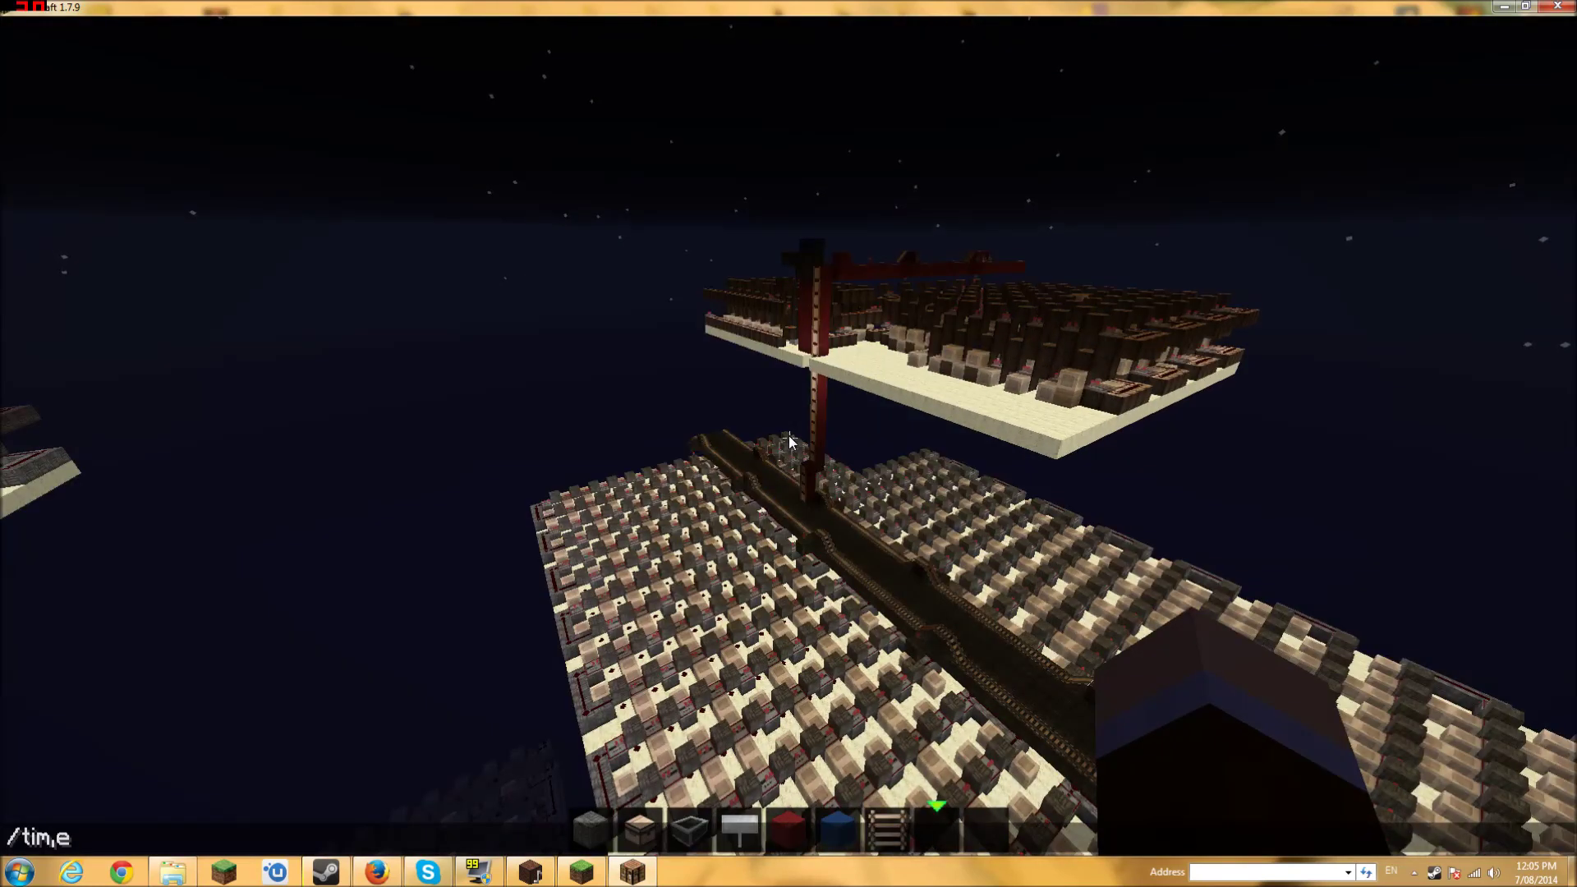
pyautogui.write(' set ')
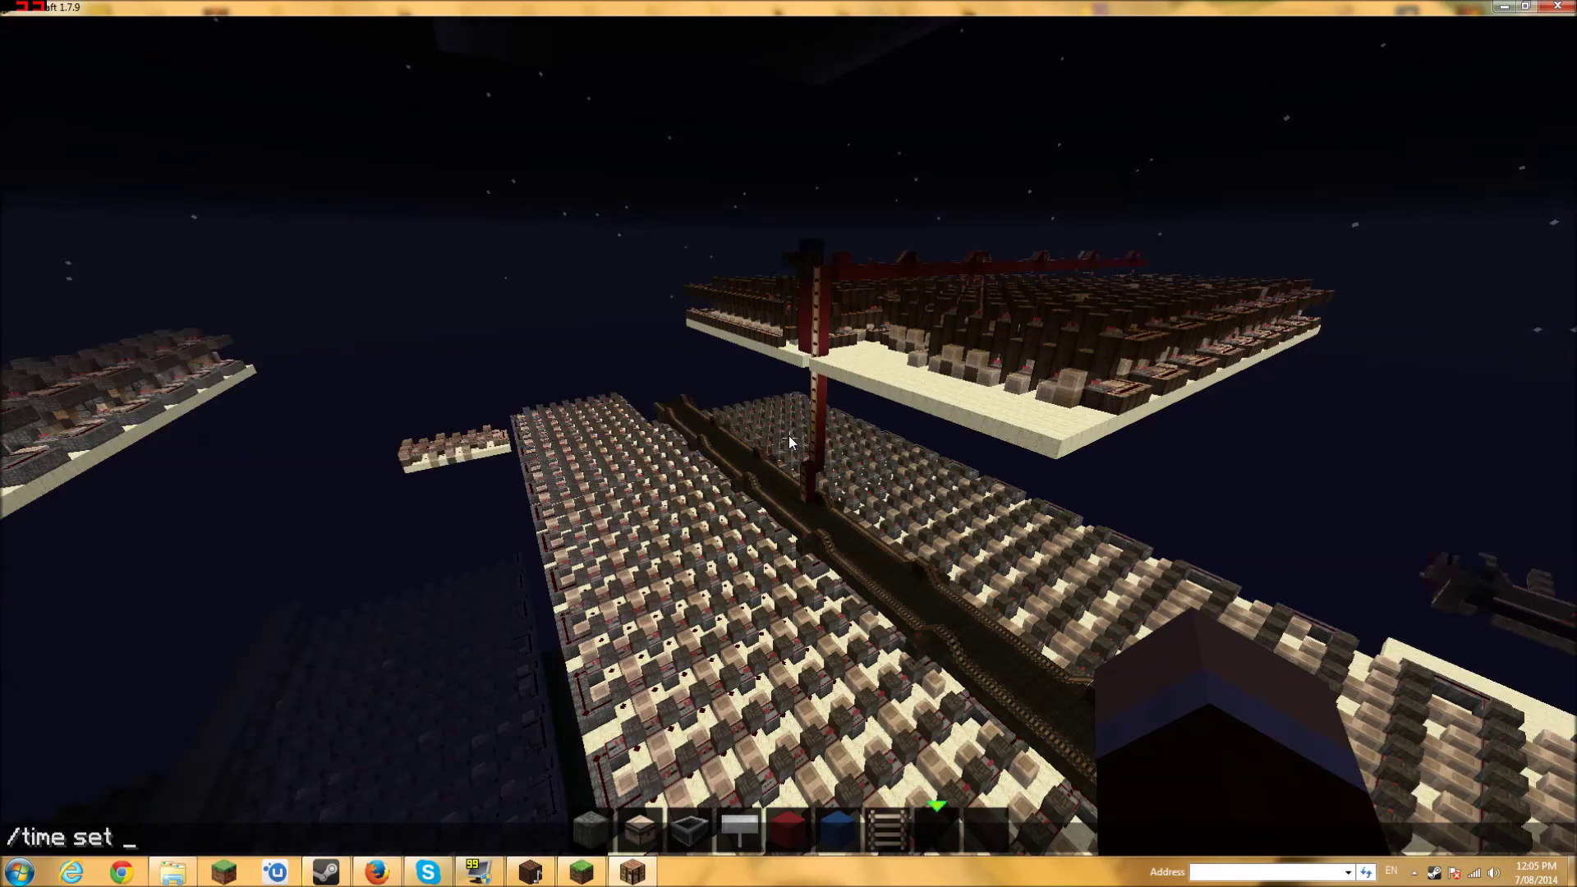
pyautogui.write('0')
pyautogui.press('Return')
pyautogui.press('F5')
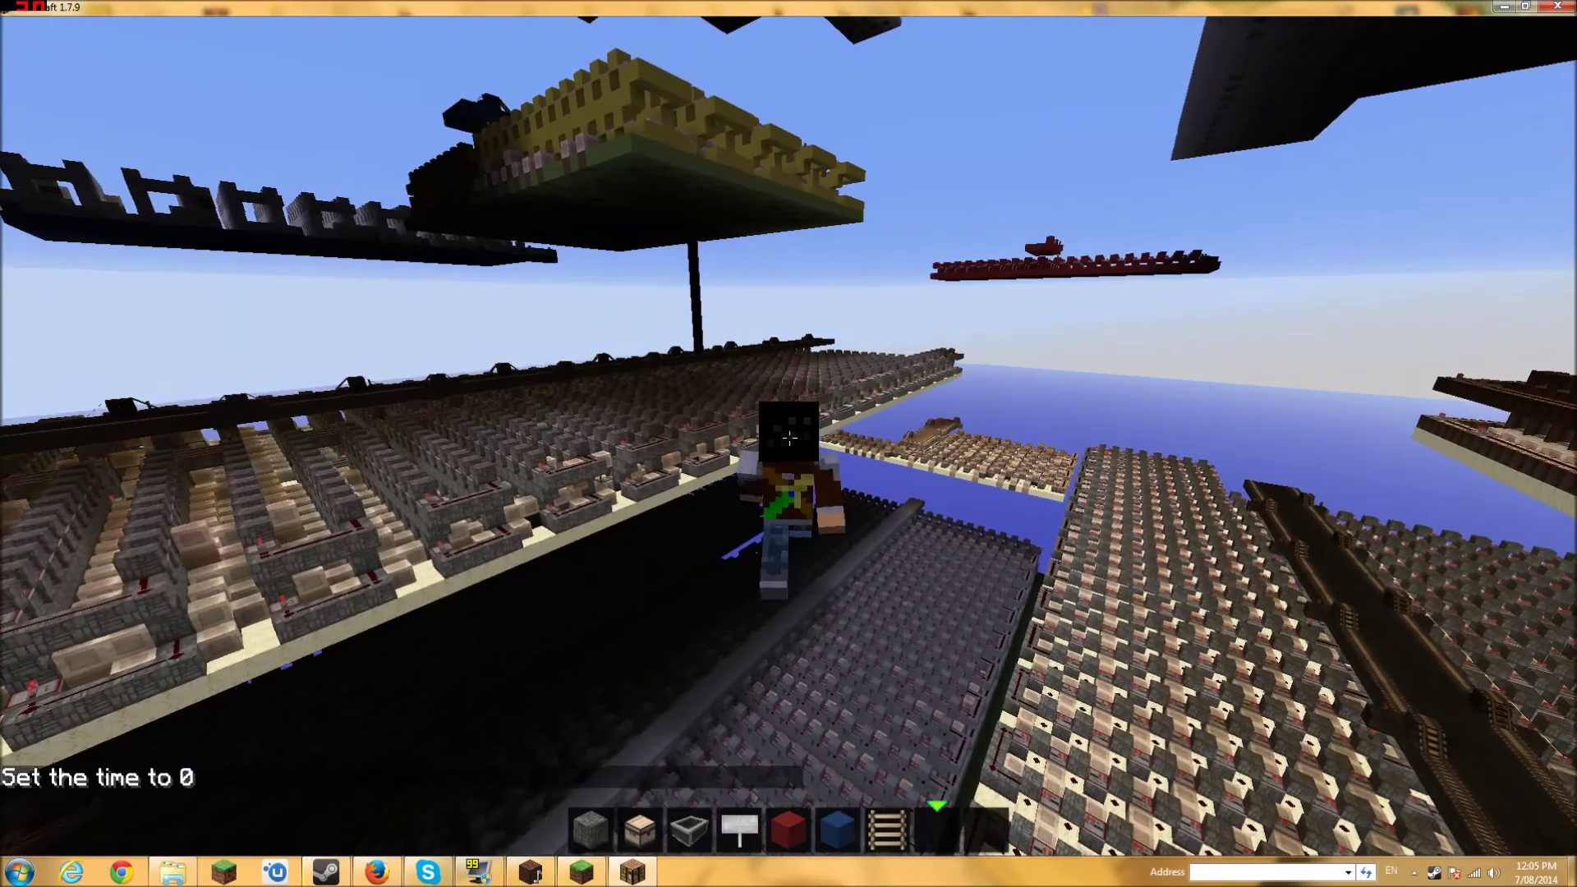
pyautogui.press('F5')
pyautogui.press('F5')
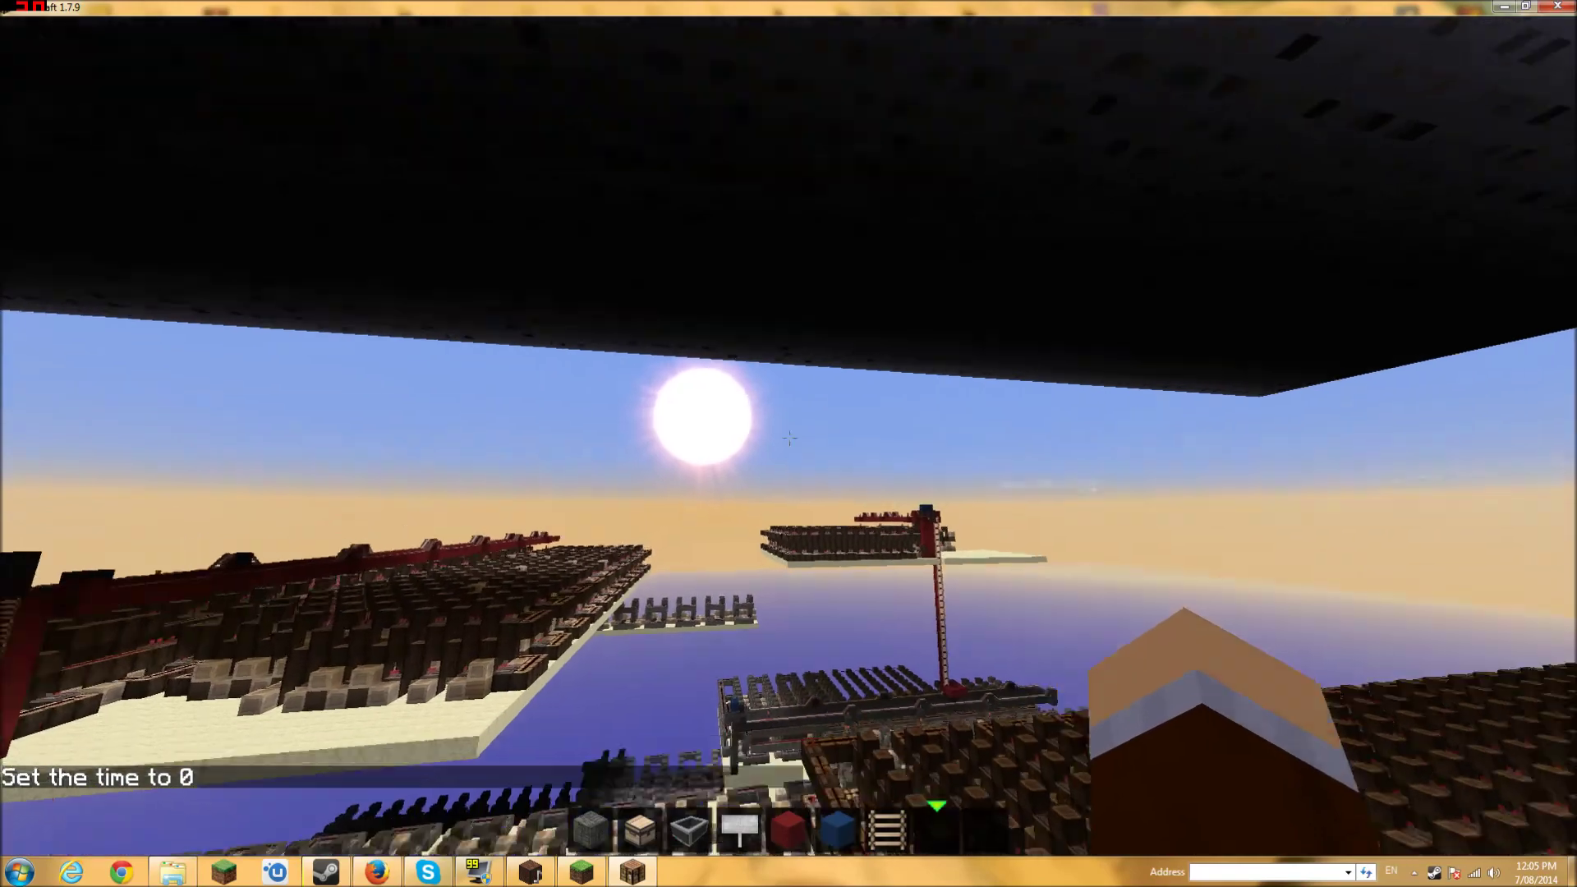